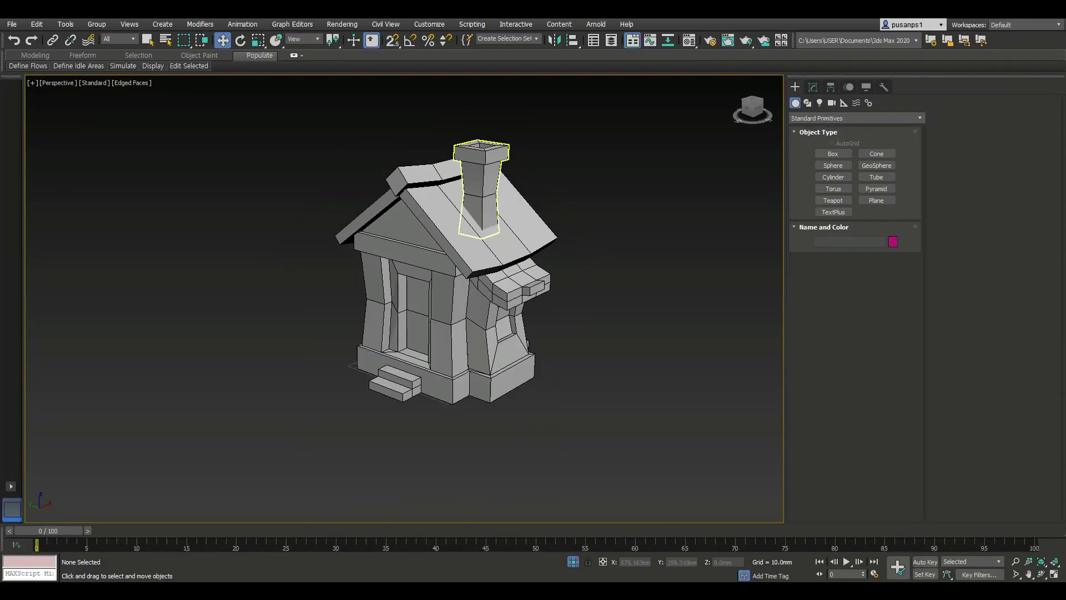
# Step: Isolate the chimney with Alt+Q, check its polygons, then end isolation
pyautogui.click(483, 204)
pyautogui.hotkey('alt', 'q')
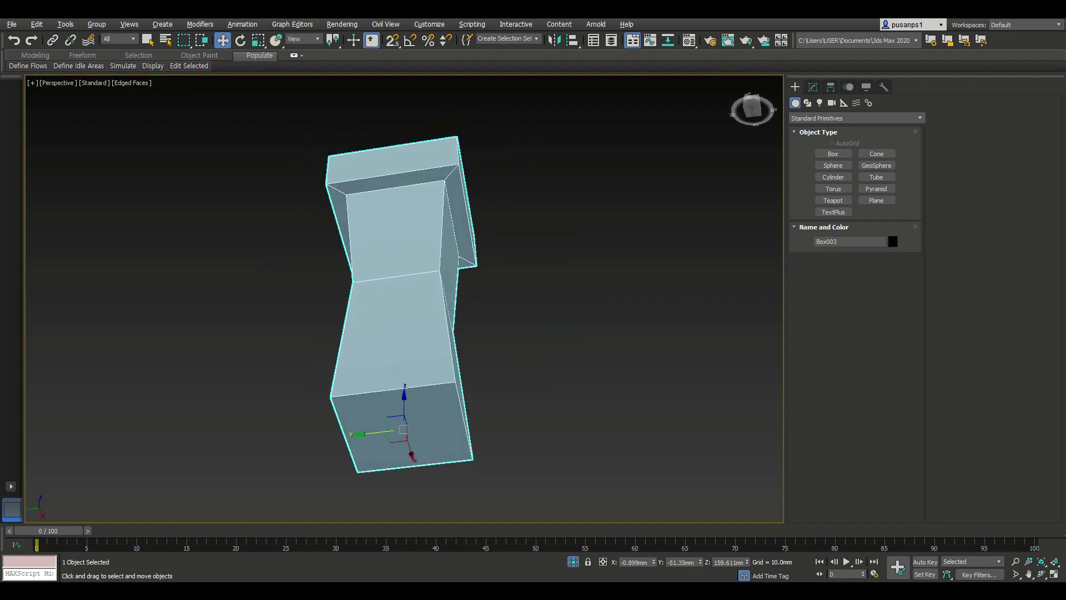
pyautogui.press('4')
pyautogui.hotkey('ctrl', 'd')
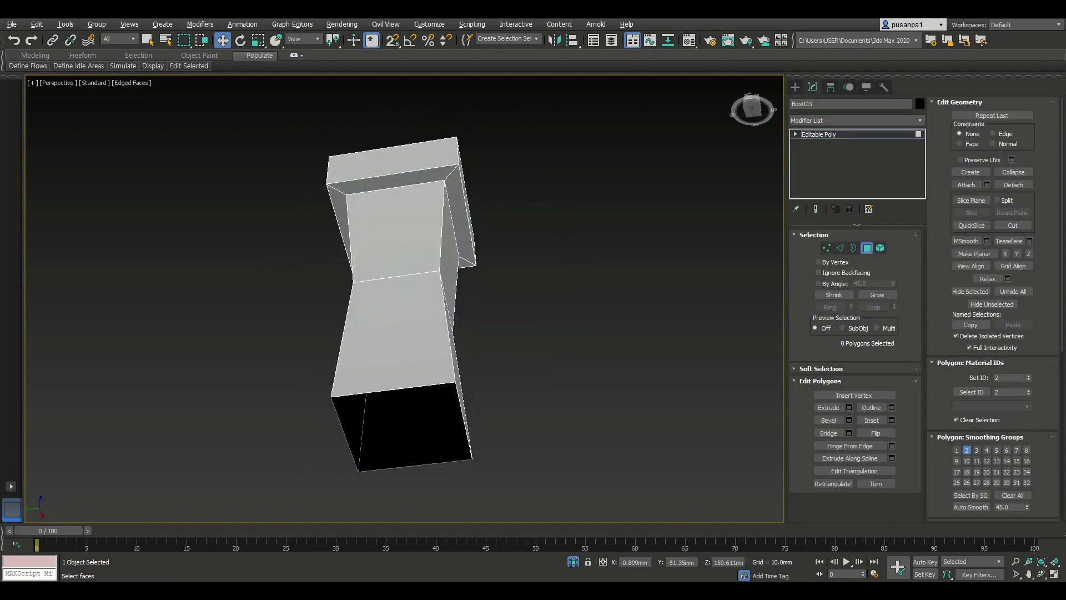
pyautogui.rightClick(488, 286)
pyautogui.click(537, 259)
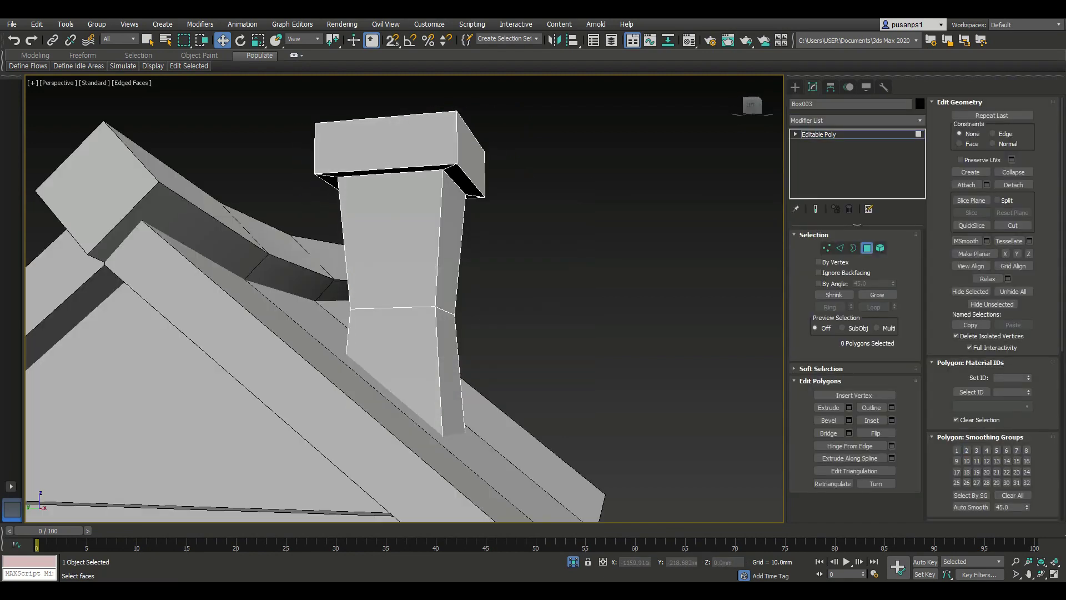
# Step: Select the side board Box002, isolate it, and orbit around it
pyautogui.keyDown('alt'); pyautogui.moveTo(422, 311); pyautogui.dragTo(556, 278, button='middle'); pyautogui.keyUp('alt')
pyautogui.scroll(-5, 533, 277)
pyautogui.scroll(5, 533, 277)
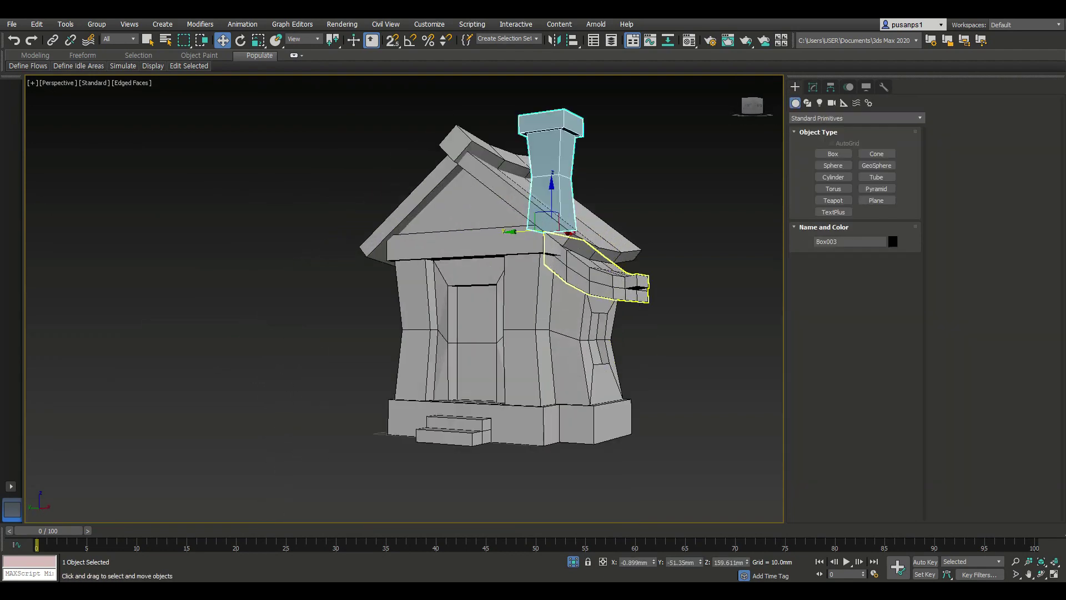
pyautogui.click(593, 284)
pyautogui.press('z')
pyautogui.keyDown('alt'); pyautogui.moveTo(422, 311); pyautogui.dragTo(477, 300, button='middle'); pyautogui.keyUp('alt')
# Step: Hide the side board's front faces in polygon mode, then unhide all of them
pyautogui.press('4')
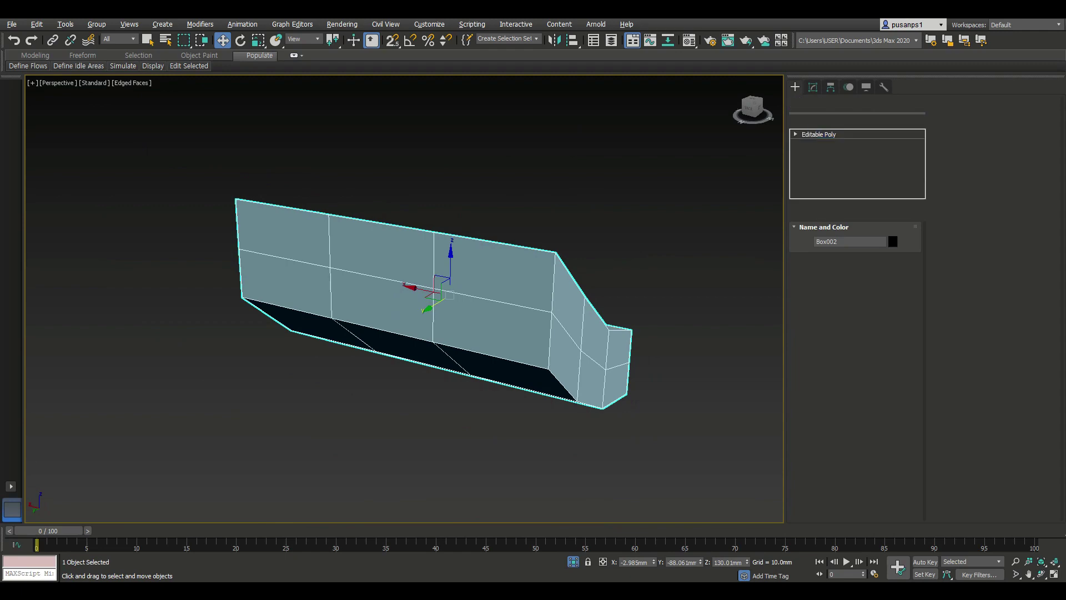
pyautogui.keyDown('ctrl'); pyautogui.click(383, 305); pyautogui.keyUp('ctrl')
pyautogui.keyDown('ctrl'); pyautogui.click(284, 233); pyautogui.keyUp('ctrl')
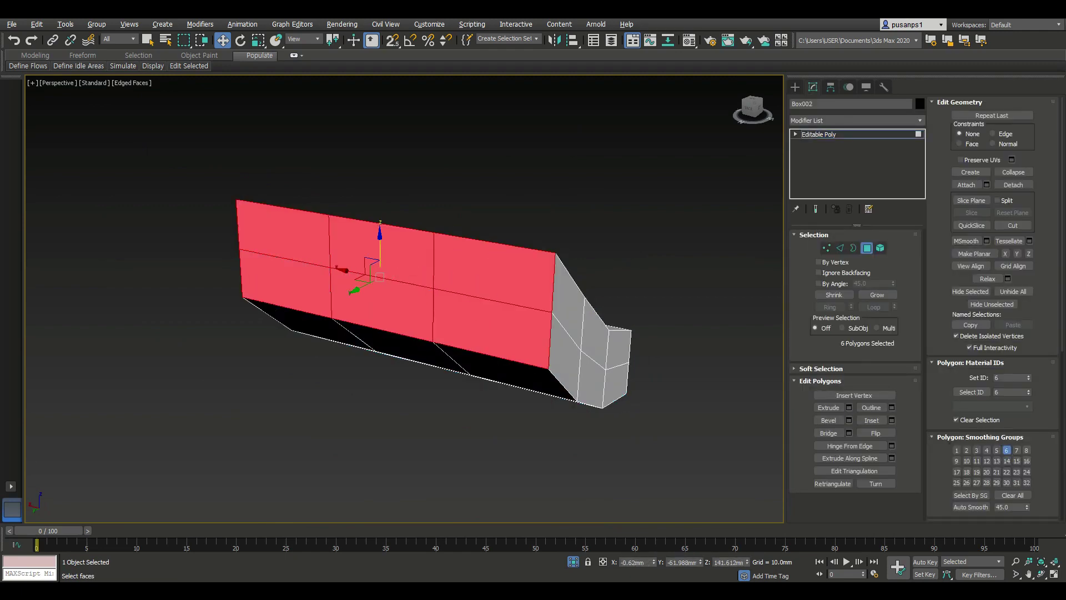
pyautogui.hotkey('alt', 'h')
pyautogui.rightClick(560, 179)
pyautogui.click(581, 125)
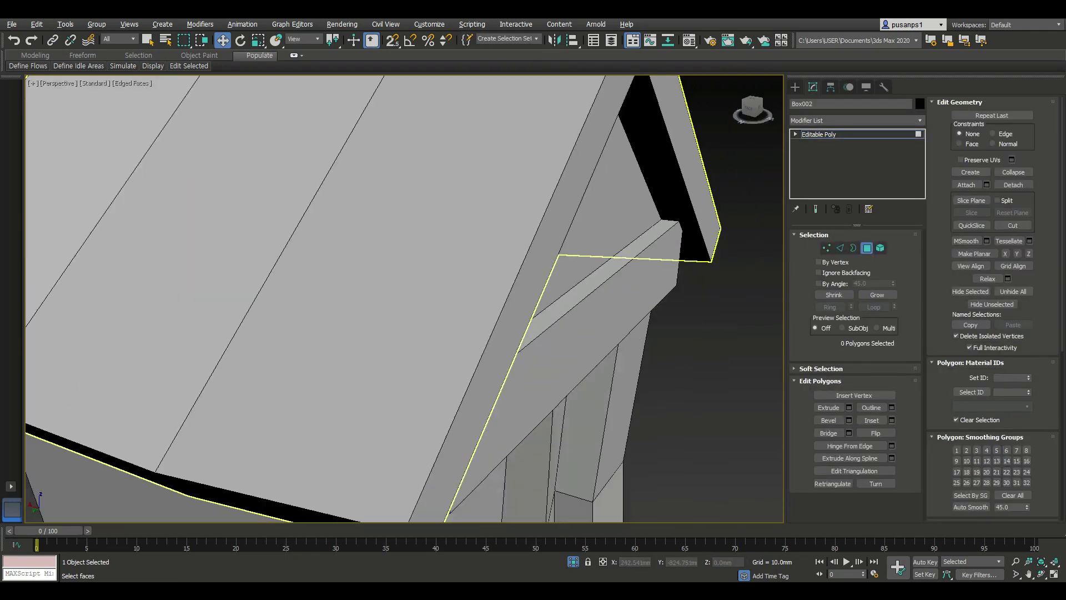
# Step: Leave face editing, check the house body, and select the front steps Box004
pyautogui.scroll(-5, 406, 278)
pyautogui.scroll(-2, 405, 278)
pyautogui.keyDown('alt'); pyautogui.moveTo(467, 267); pyautogui.dragTo(511, 255, button='middle'); pyautogui.keyUp('alt')
pyautogui.press('4')
pyautogui.hotkey('ctrl', 'd')
pyautogui.click(433, 261)
pyautogui.click(445, 361)
# Step: Isolate the front steps and delete their front polygons
pyautogui.press('z')
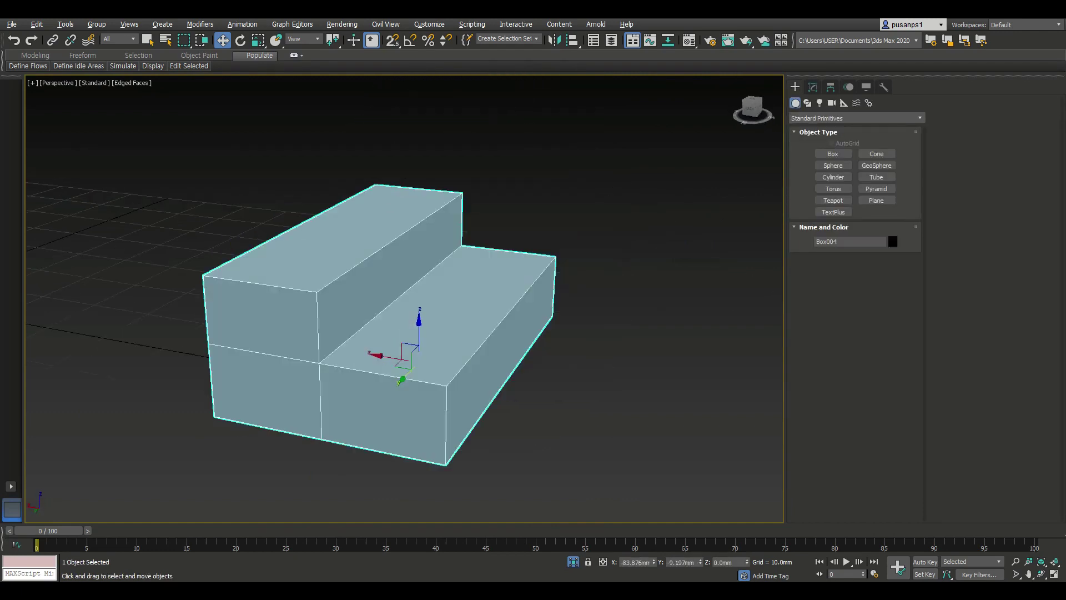
pyautogui.click(813, 87)
pyautogui.moveTo(388, 305)
pyautogui.keyDown('alt'); pyautogui.mouseDown(button='middle')
pyautogui.moveTo(422, 299)
pyautogui.moveTo(456, 328)
pyautogui.moveTo(389, 333)
pyautogui.mouseUp(button='middle'); pyautogui.keyUp('alt')
pyautogui.press('4')
pyautogui.click(378, 333)
pyautogui.press('Delete')
# Step: Target Weld the steps' redundant middle vertex into the corner vertex
pyautogui.press('1')
pyautogui.hotkey('ctrl', 'a')
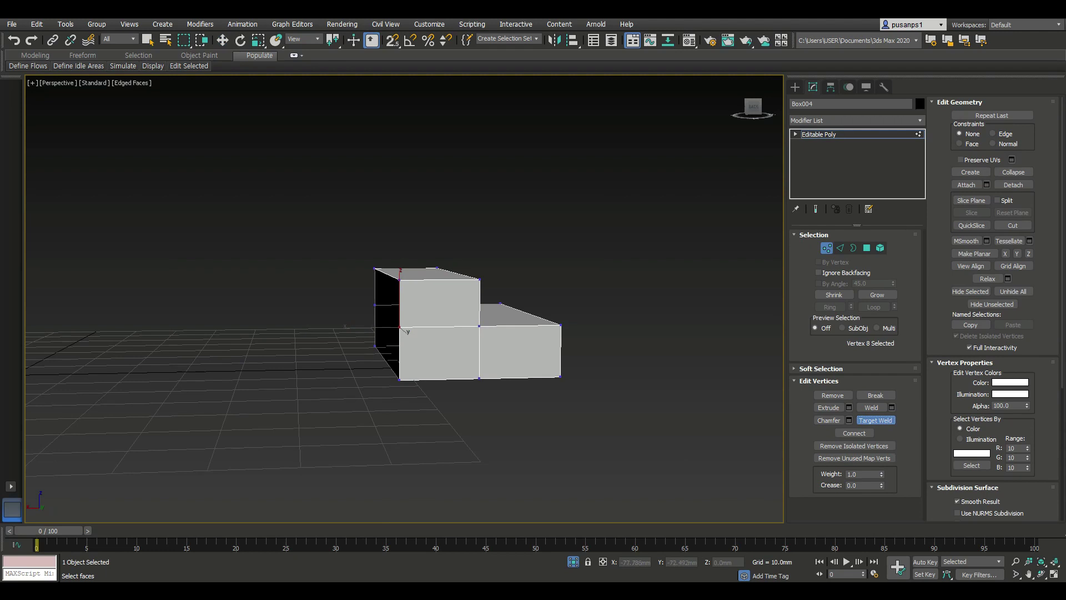
pyautogui.click(400, 328)
pyautogui.click(400, 379)
pyautogui.keyDown('alt'); pyautogui.moveTo(400, 323); pyautogui.dragTo(500, 328, button='middle'); pyautogui.keyUp('alt')
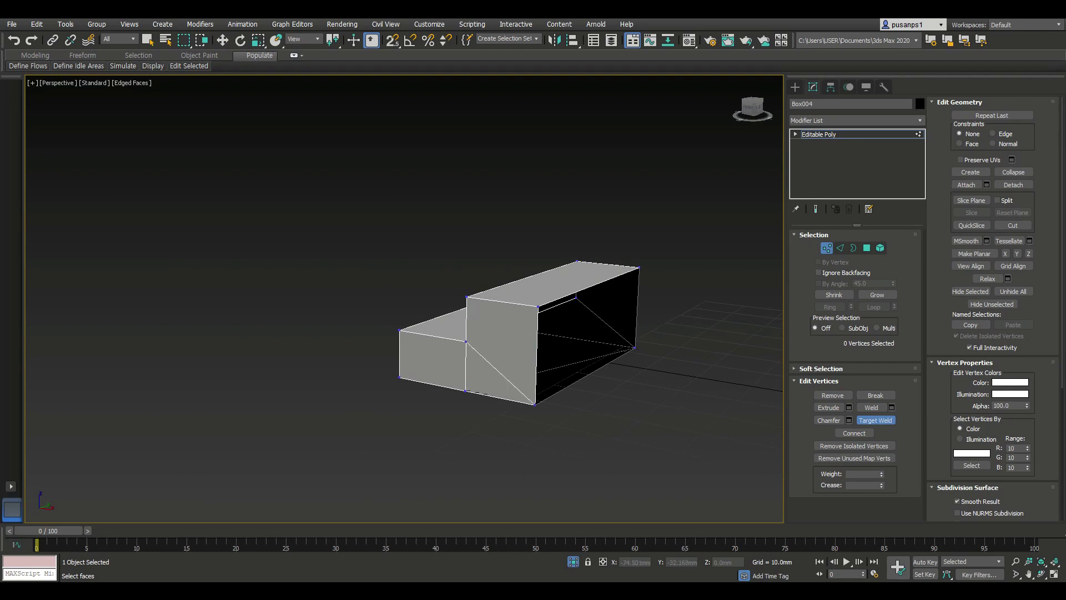
# Step: End isolation from the quad menu to show the whole house again
pyautogui.rightClick(466, 334)
pyautogui.rightClick(583, 369)
pyautogui.click(637, 323)
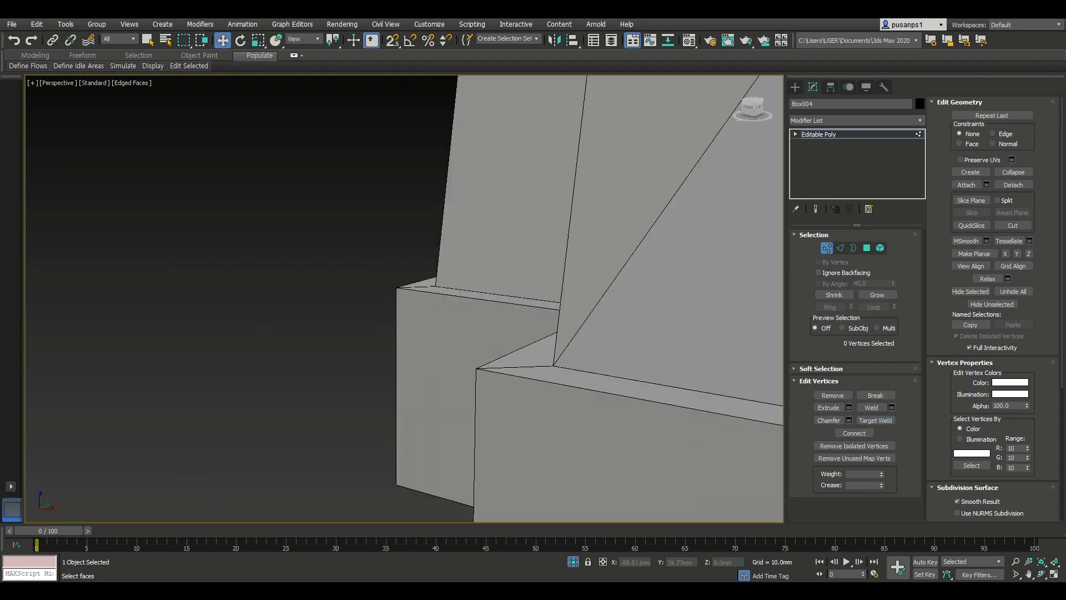
pyautogui.scroll(-5, 533, 267)
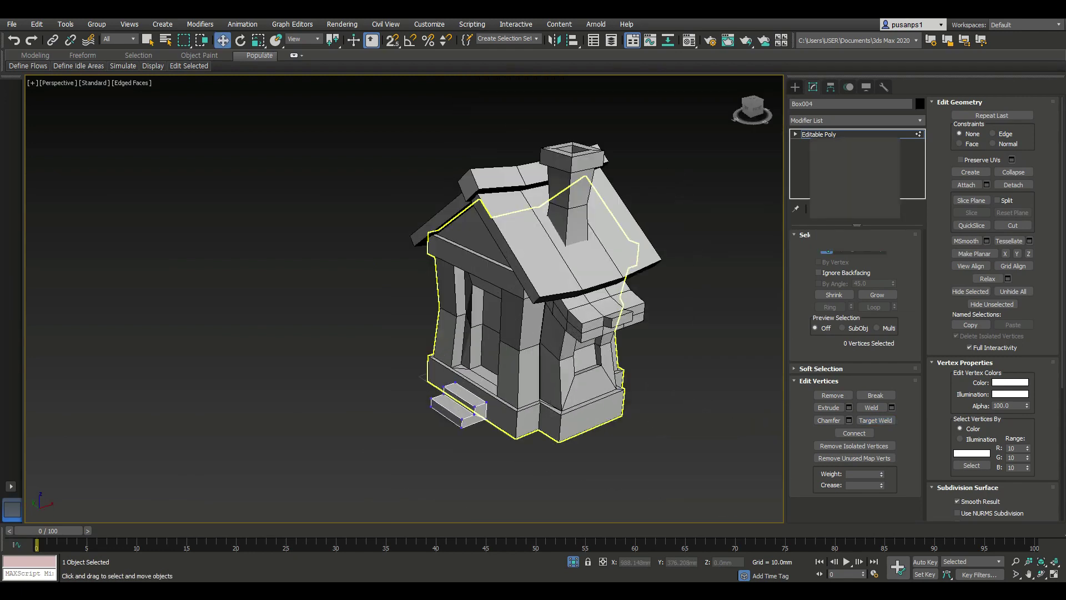
pyautogui.click(795, 87)
# Step: Select the bent board Shape001 and isolate it with Alt+Q
pyautogui.click(533, 334)
pyautogui.moveTo(533, 333)
pyautogui.keyDown('alt'); pyautogui.mouseDown(button='middle')
pyautogui.moveTo(472, 333)
pyautogui.moveTo(472, 294)
pyautogui.moveTo(511, 183)
pyautogui.mouseUp(button='middle'); pyautogui.keyUp('alt')
pyautogui.hotkey('ctrl', 'd')
pyautogui.moveTo(511, 267)
pyautogui.keyDown('alt'); pyautogui.mouseDown(button='middle')
pyautogui.moveTo(511, 250)
pyautogui.moveTo(511, 267)
pyautogui.mouseUp(button='middle'); pyautogui.keyUp('alt')
pyautogui.click(517, 284)
pyautogui.press('z')
pyautogui.hotkey('alt', 'q')
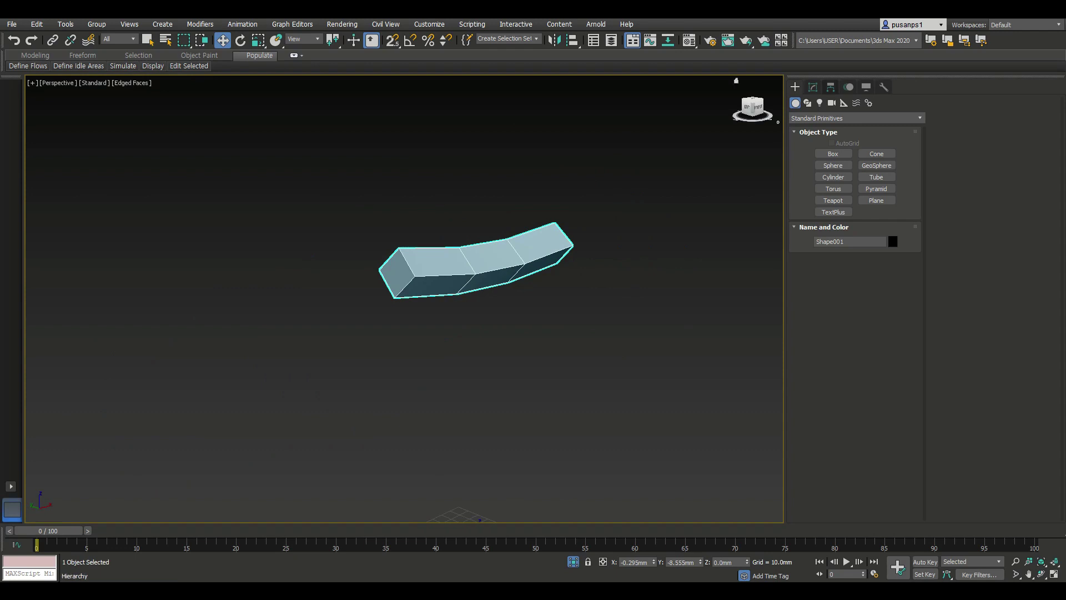
# Step: Add an Unwrap UVW modifier to Shape001 from the Modifier List
pyautogui.click(813, 87)
pyautogui.click(855, 120)
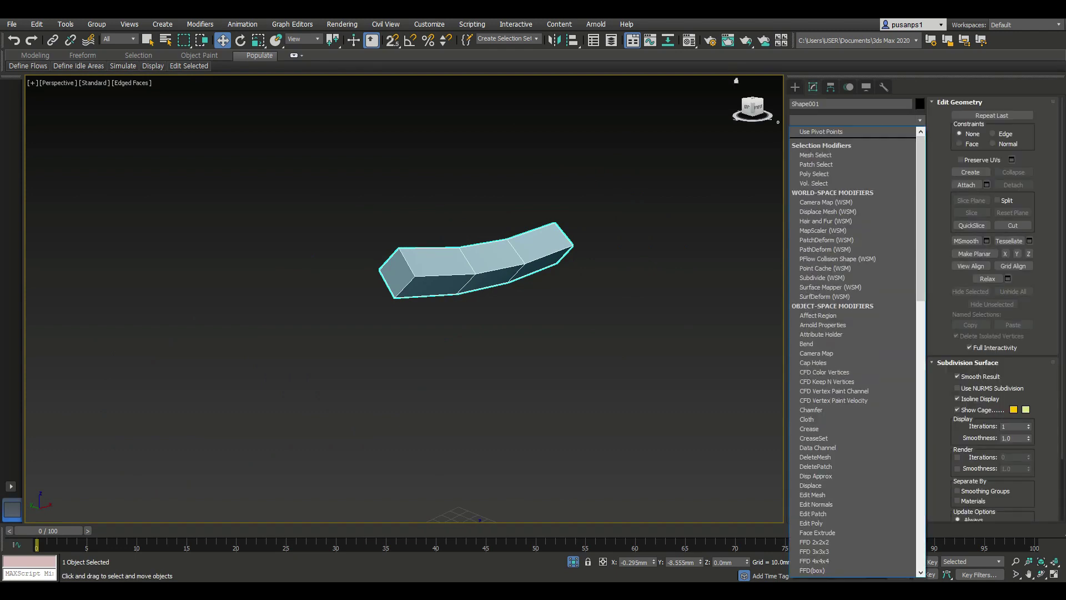
pyautogui.scroll(-15, 853, 356)
pyautogui.write('Unwrap UVW')
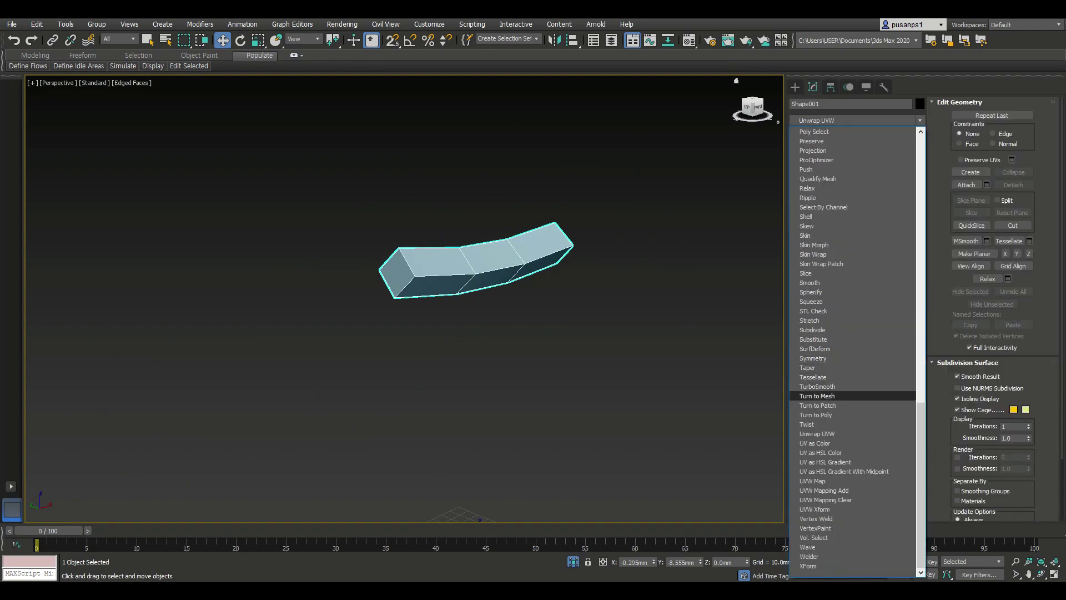
pyautogui.press('Return')
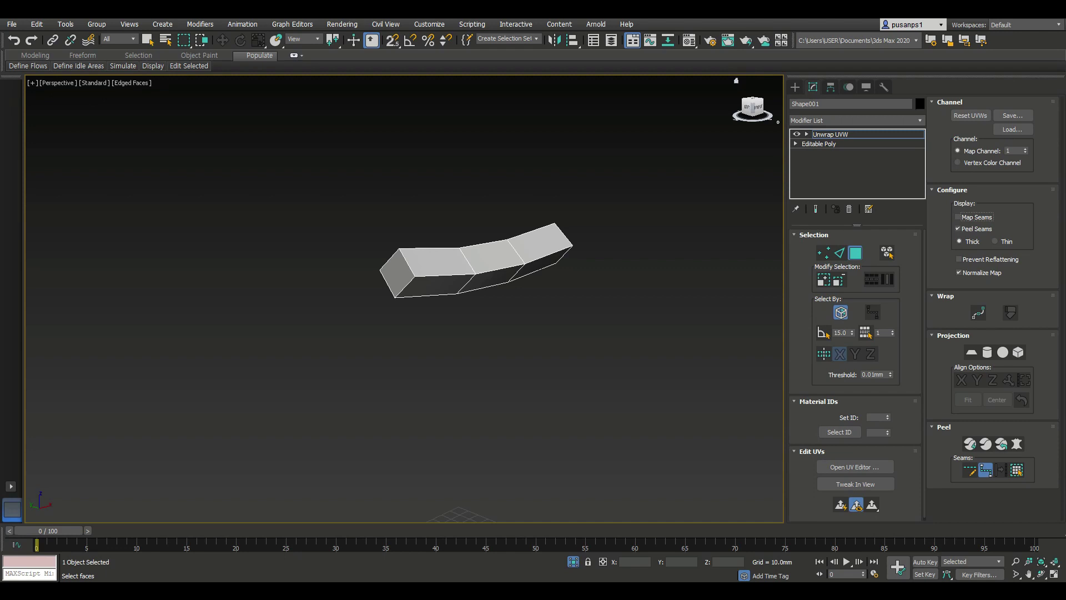
# Step: Orbit around Shape001, then select all its faces at polygon level with Ctrl+A
pyautogui.moveTo(478, 272); pyautogui.dragTo(491, 287, button='middle')
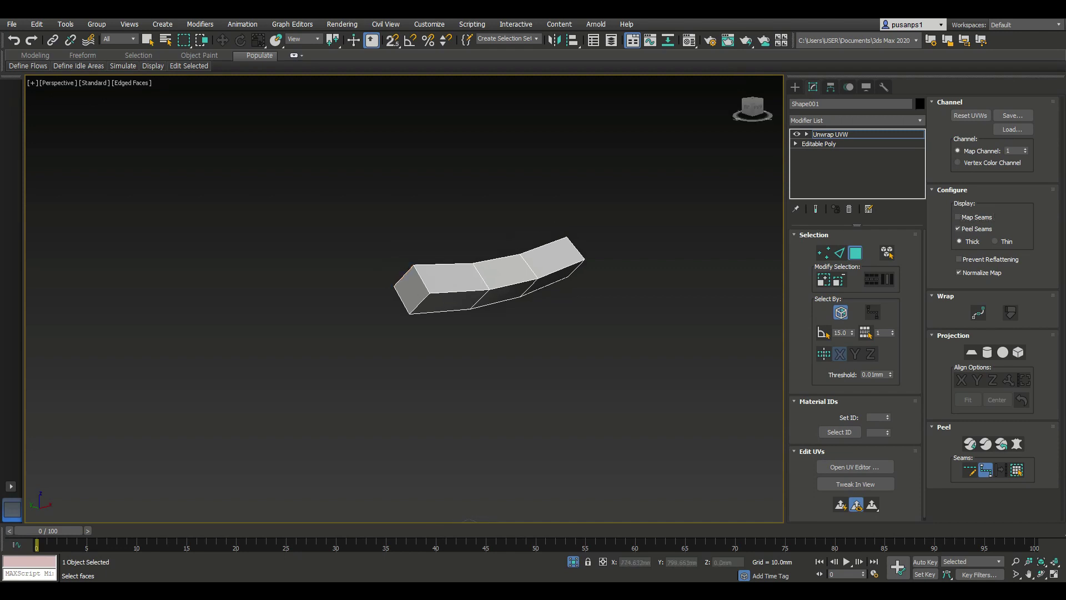
pyautogui.scroll(2, 422, 276)
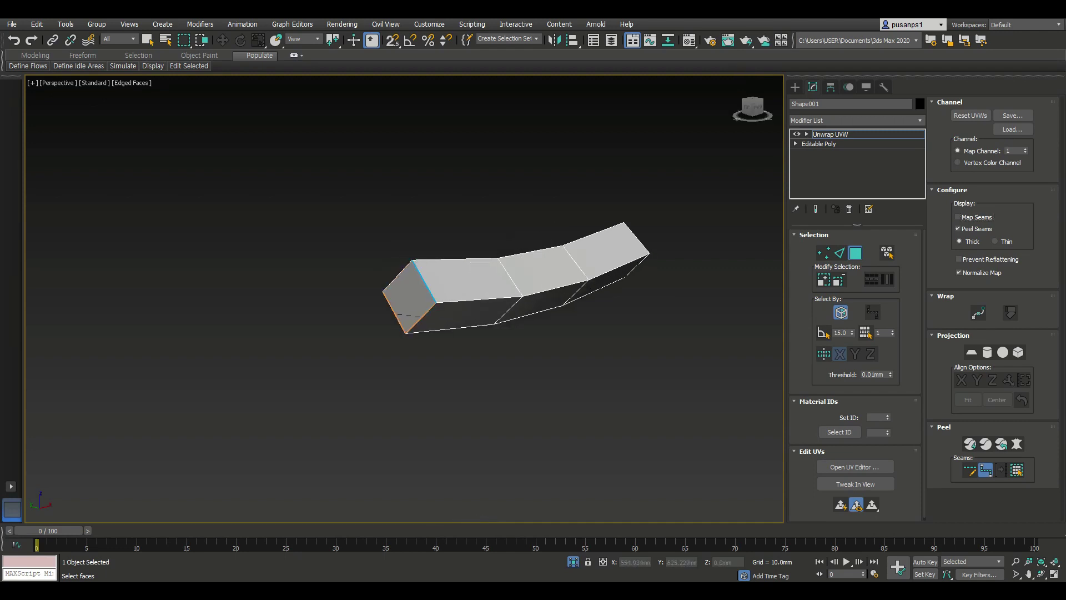
pyautogui.keyDown('alt'); pyautogui.moveTo(396, 289); pyautogui.dragTo(422, 261, button='middle'); pyautogui.keyUp('alt')
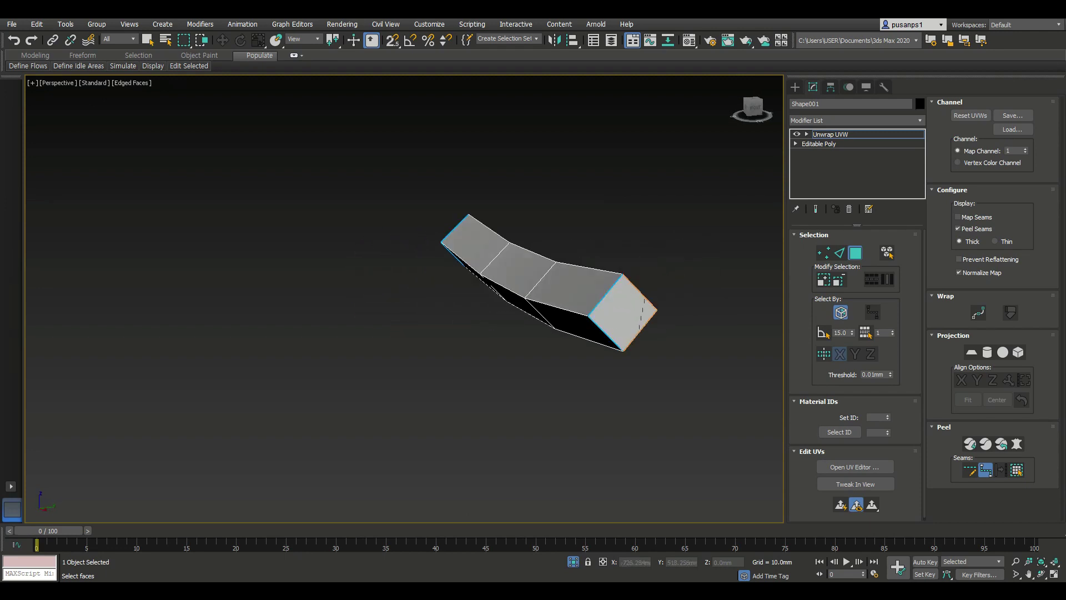
pyautogui.moveTo(422, 261)
pyautogui.keyDown('alt'); pyautogui.mouseDown(button='middle')
pyautogui.moveTo(444, 255)
pyautogui.moveTo(478, 206)
pyautogui.moveTo(522, 245)
pyautogui.mouseUp(button='middle'); pyautogui.keyUp('alt')
pyautogui.click(436, 281)
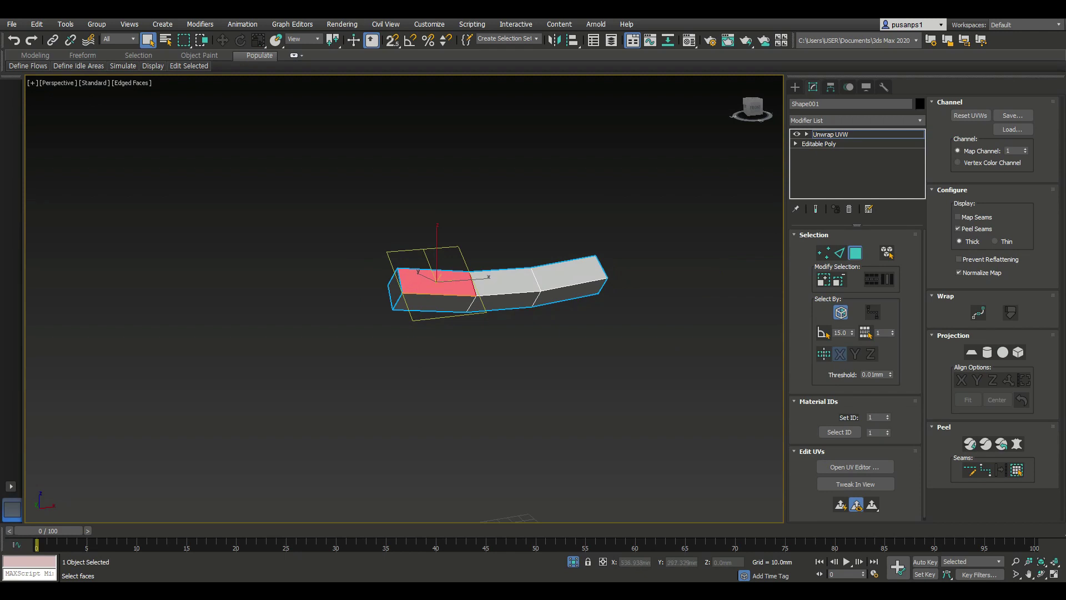
pyautogui.hotkey('ctrl', 'a')
pyautogui.keyDown('alt'); pyautogui.moveTo(522, 244); pyautogui.dragTo(533, 255, button='middle'); pyautogui.keyUp('alt')
pyautogui.scroll(3, 517, 300)
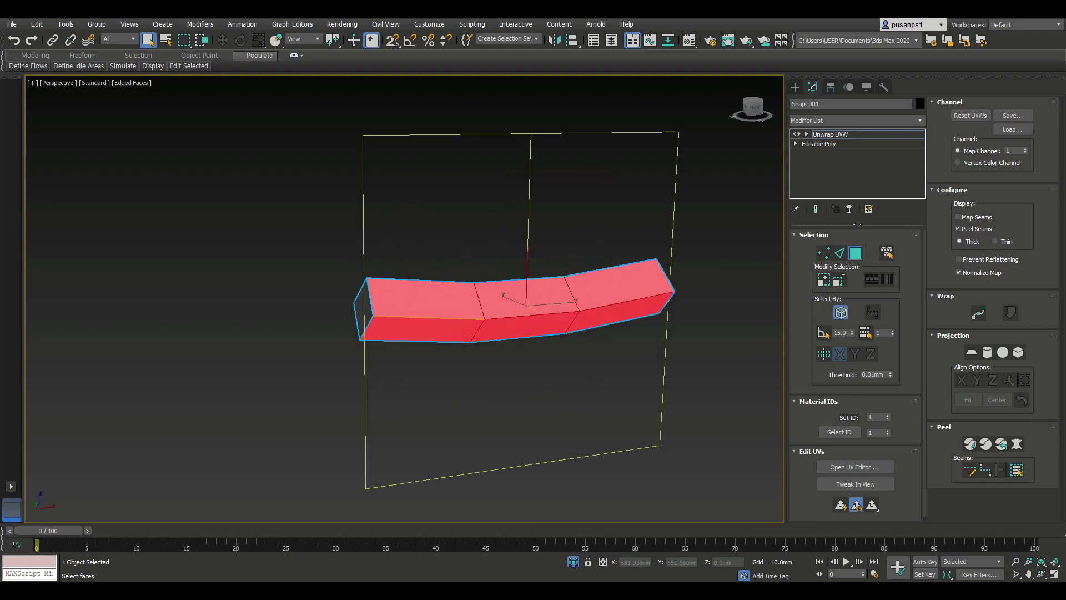
# Step: Pelt map the board's faces, relax the UVs, and commit the result
pyautogui.click(1017, 444)
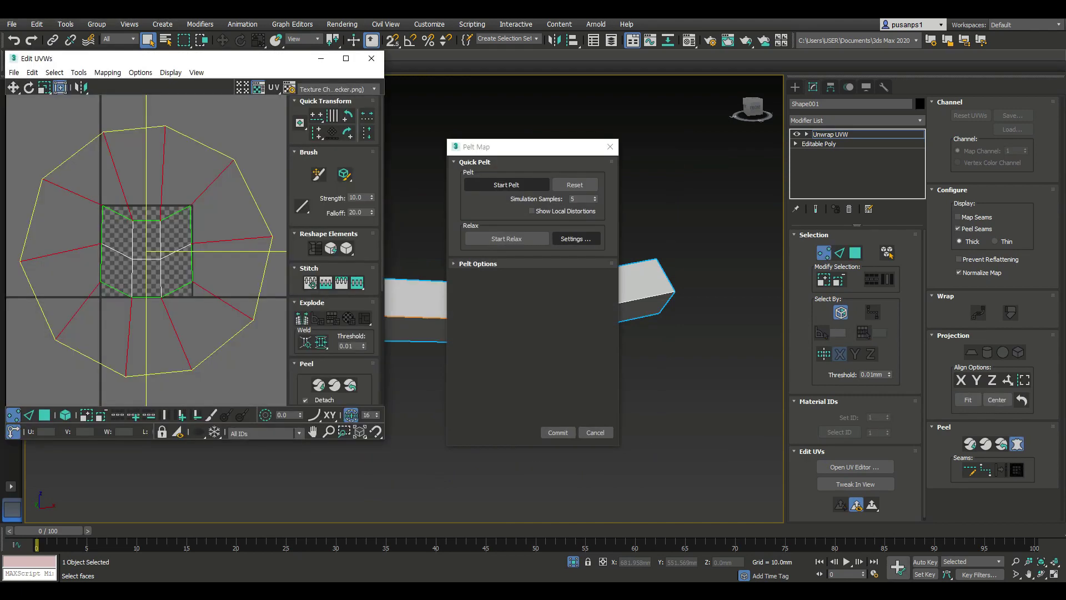
pyautogui.click(506, 184)
pyautogui.click(506, 238)
pyautogui.press('Escape')
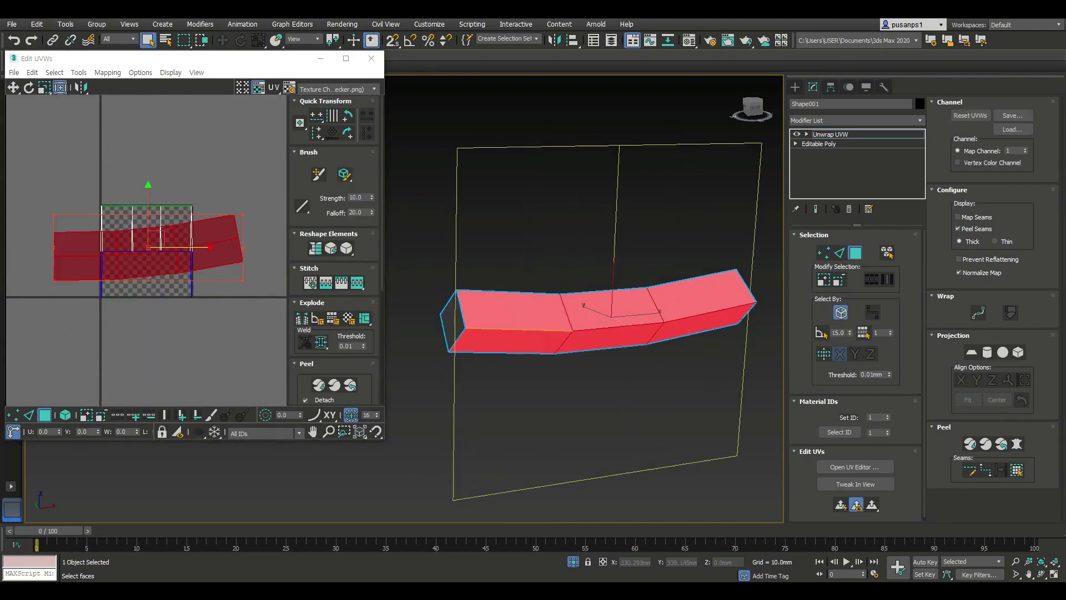
pyautogui.click(1017, 470)
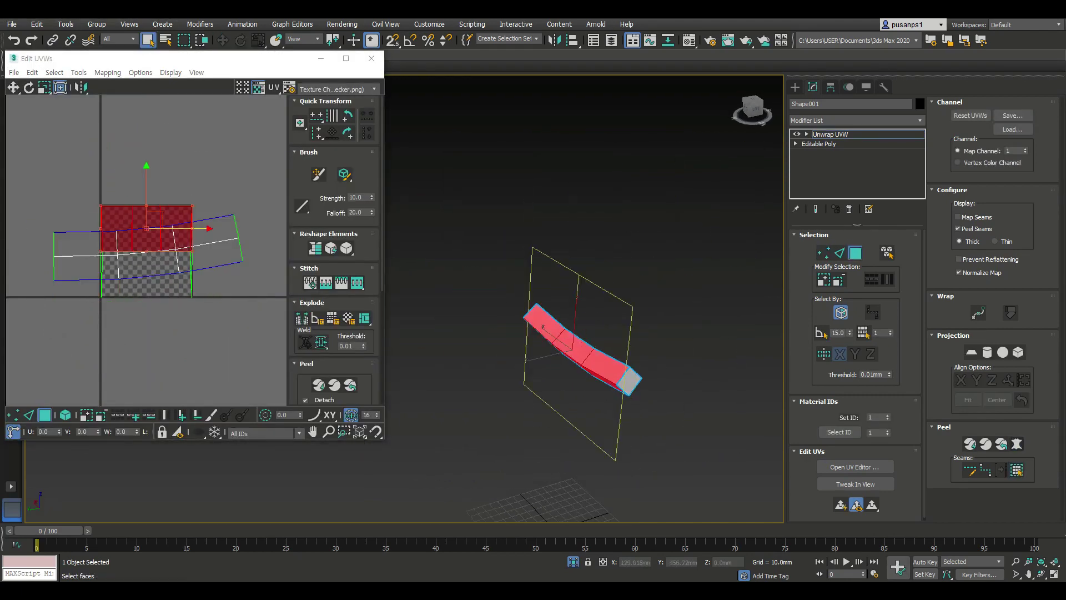
pyautogui.click(1017, 444)
pyautogui.click(507, 184)
pyautogui.click(507, 238)
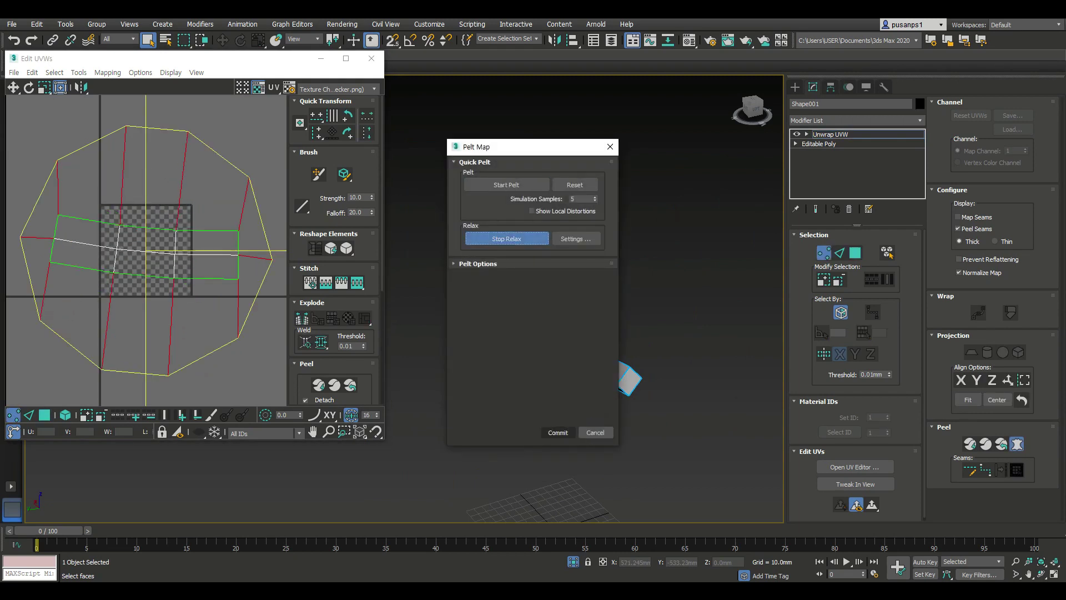
pyautogui.click(558, 433)
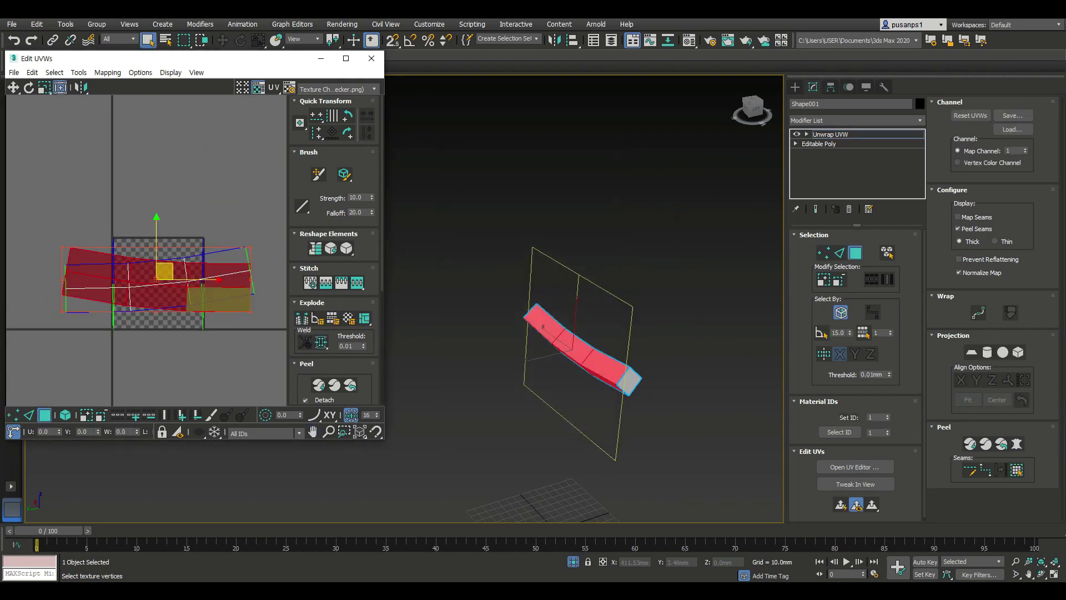
# Step: Mirror the UV shell horizontally and split the right-end face into a separate shell
pyautogui.click(81, 88)
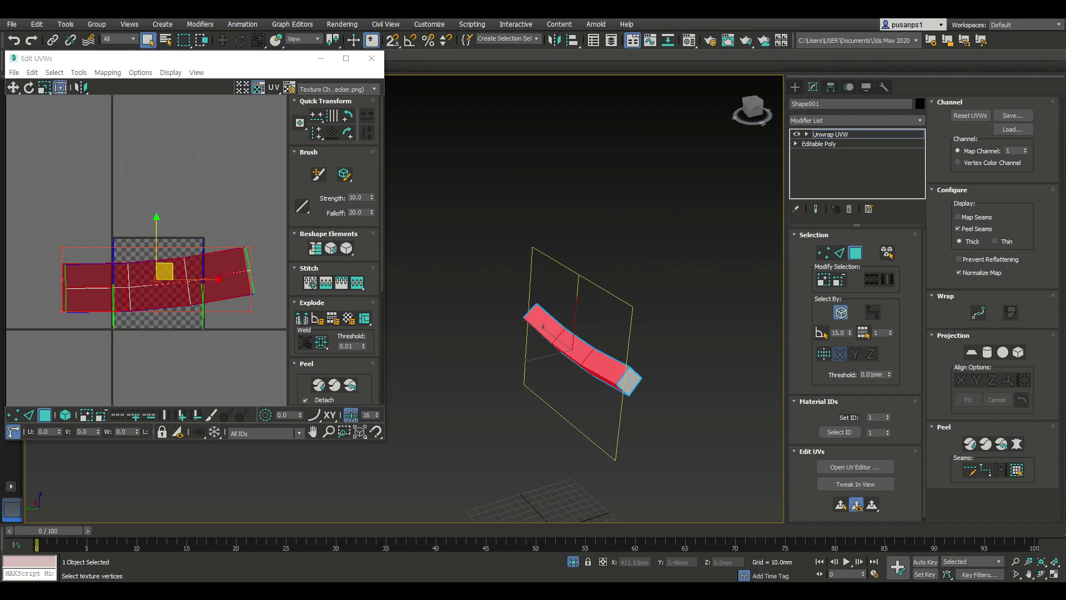
pyautogui.moveTo(384, 439); pyautogui.dragTo(495, 476)
pyautogui.click(309, 311)
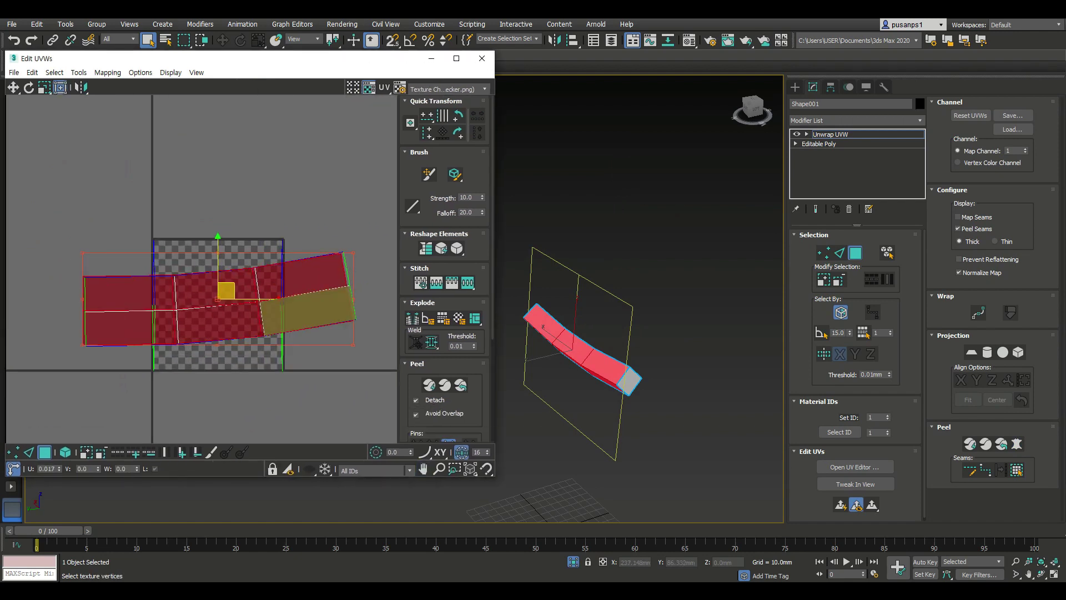
pyautogui.moveTo(231, 289); pyautogui.dragTo(239, 408)
# Step: Move the lower UV shell's vertices up onto the checker texture
pyautogui.press('1')
pyautogui.scroll(-3, 293, 370)
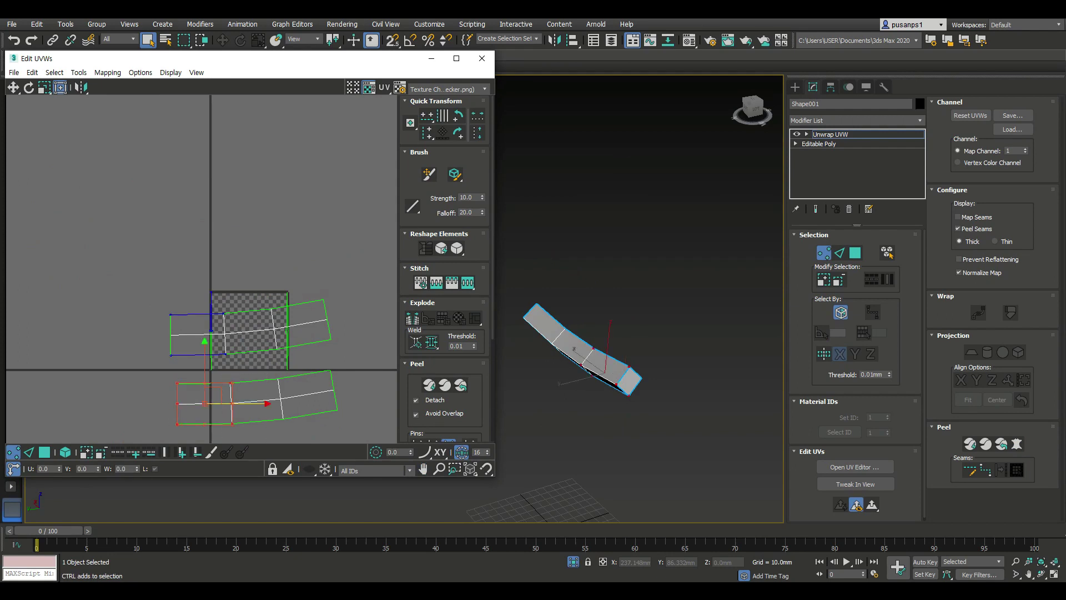
pyautogui.moveTo(171, 355); pyautogui.dragTo(340, 426)
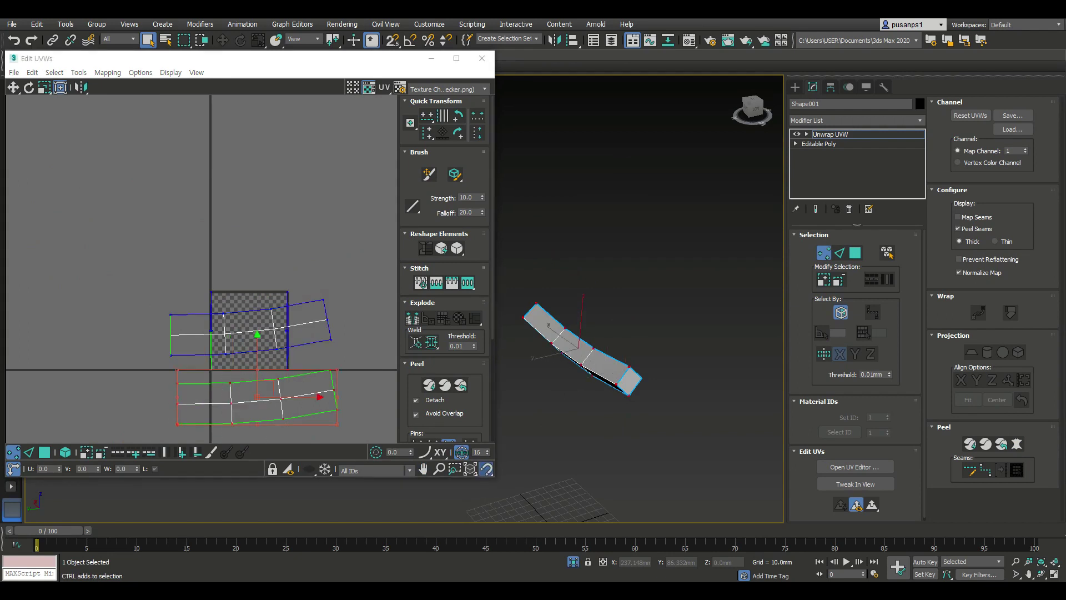
pyautogui.click(13, 88)
pyautogui.moveTo(257, 397); pyautogui.dragTo(251, 327)
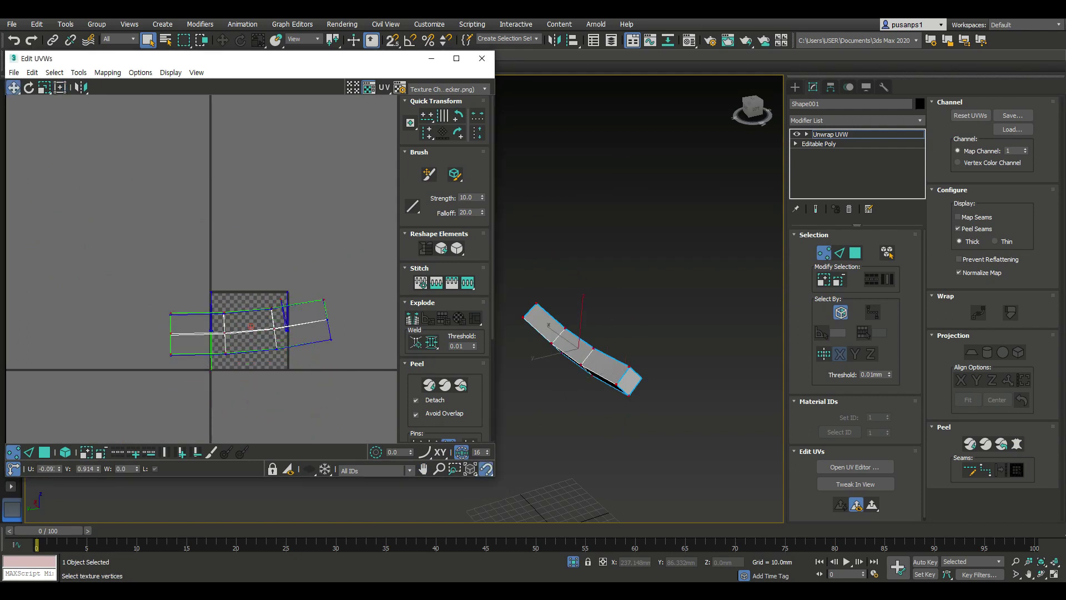
pyautogui.scroll(1, 328, 333)
pyautogui.press('3')
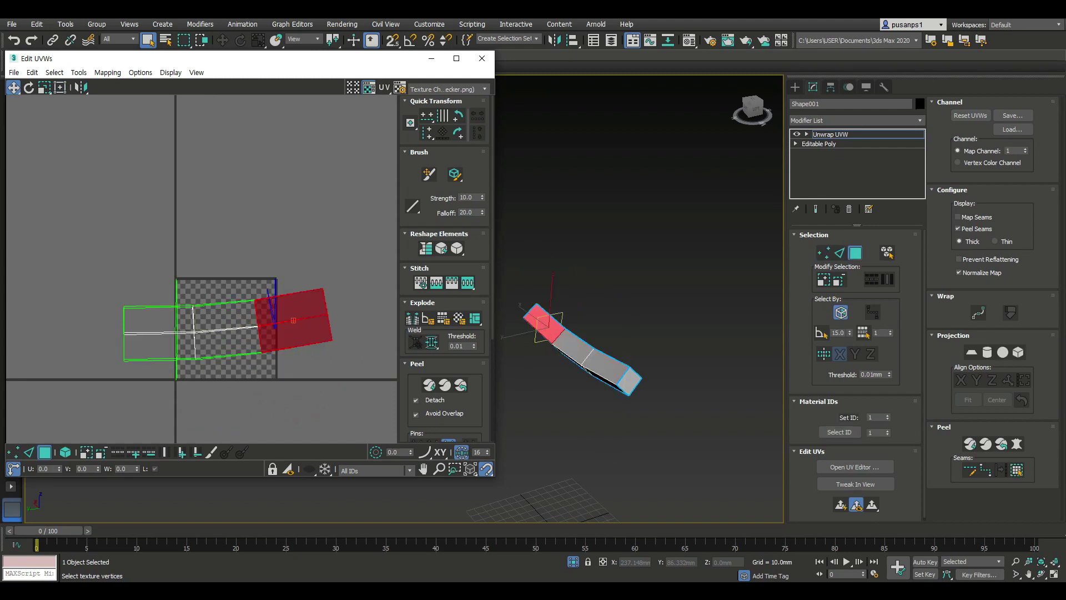
# Step: Planar-map the trim strip and pelt map its square end cap, committing the result
pyautogui.click(992, 380)
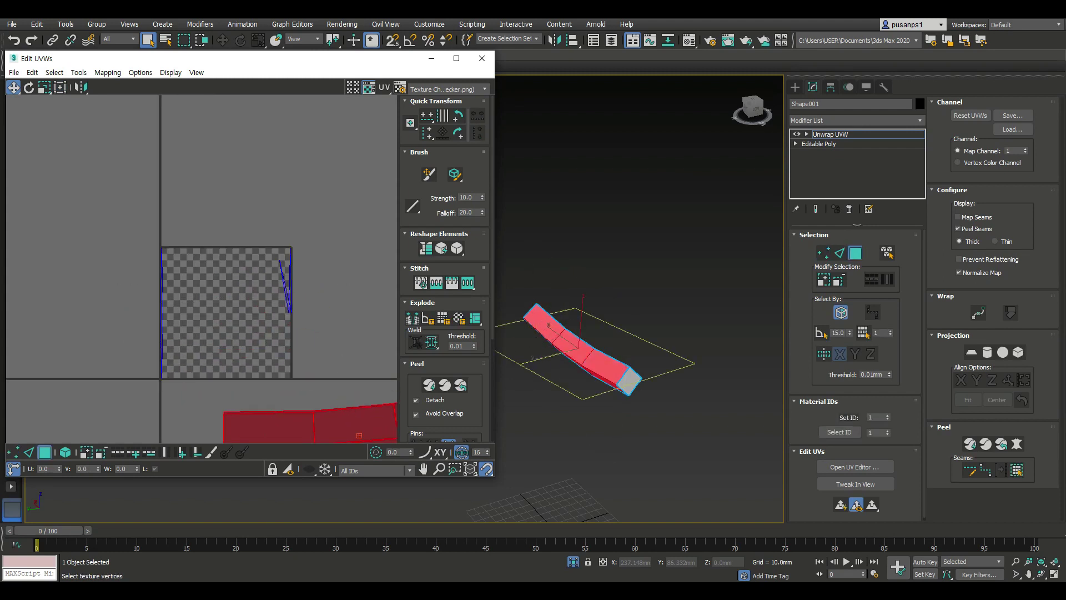
pyautogui.scroll(3, 639, 355)
pyautogui.click(661, 403)
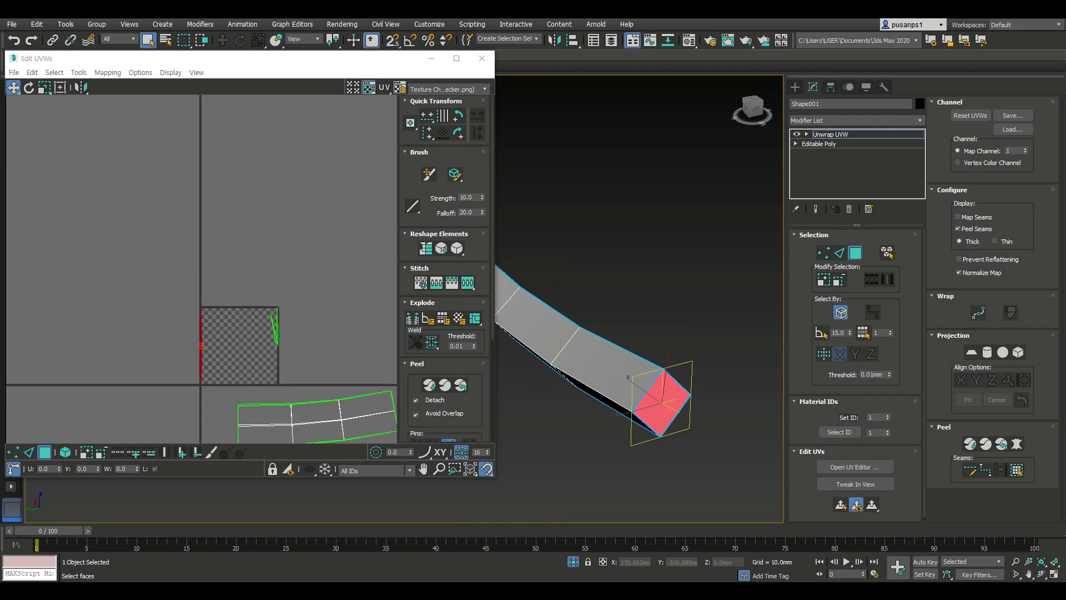
pyautogui.click(1016, 443)
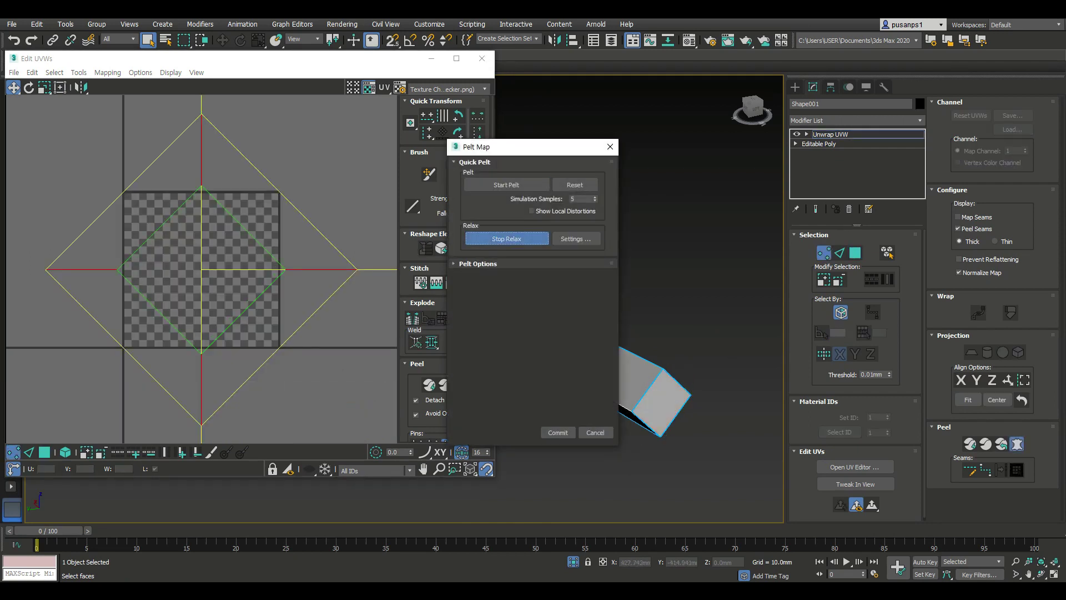
pyautogui.press('Return')
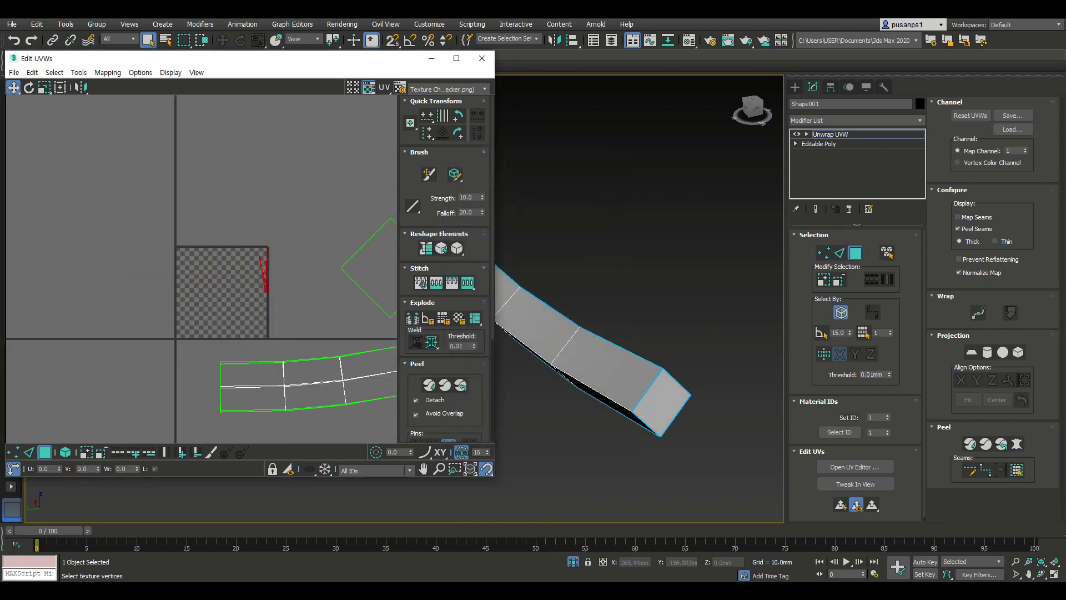
pyautogui.click(1016, 444)
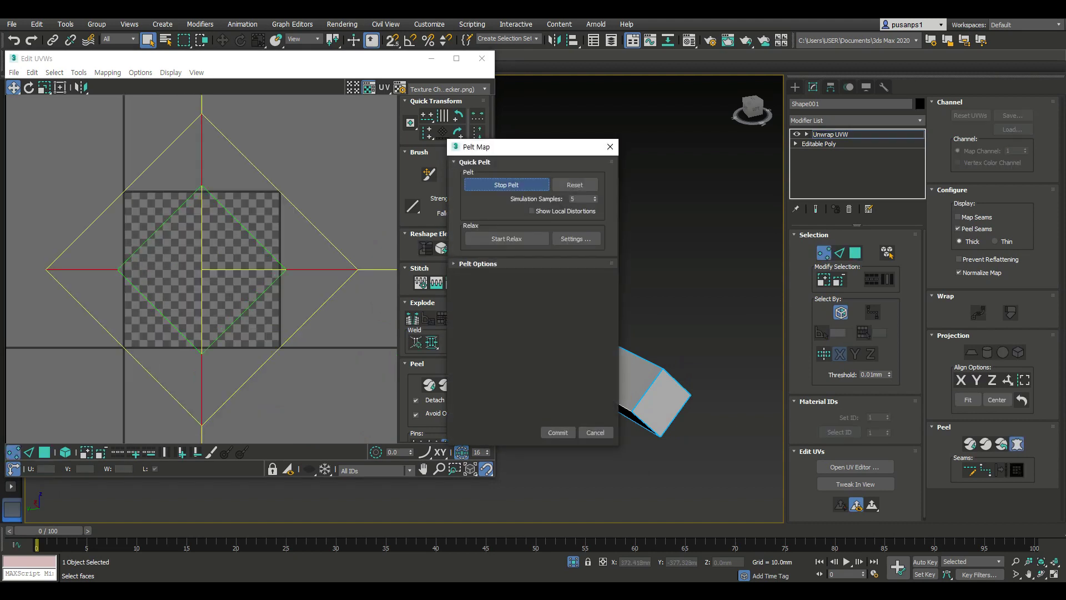
pyautogui.press('Return')
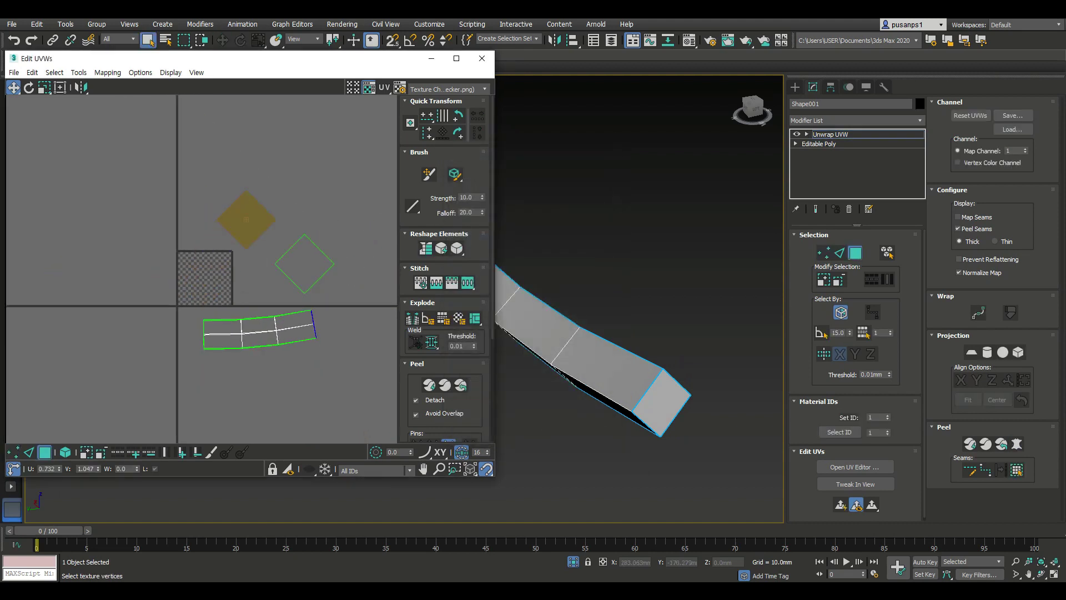
# Step: Straighten the strip's UV vertices along its middle line at the left end
pyautogui.press('1')
pyautogui.scroll(3, 280, 219)
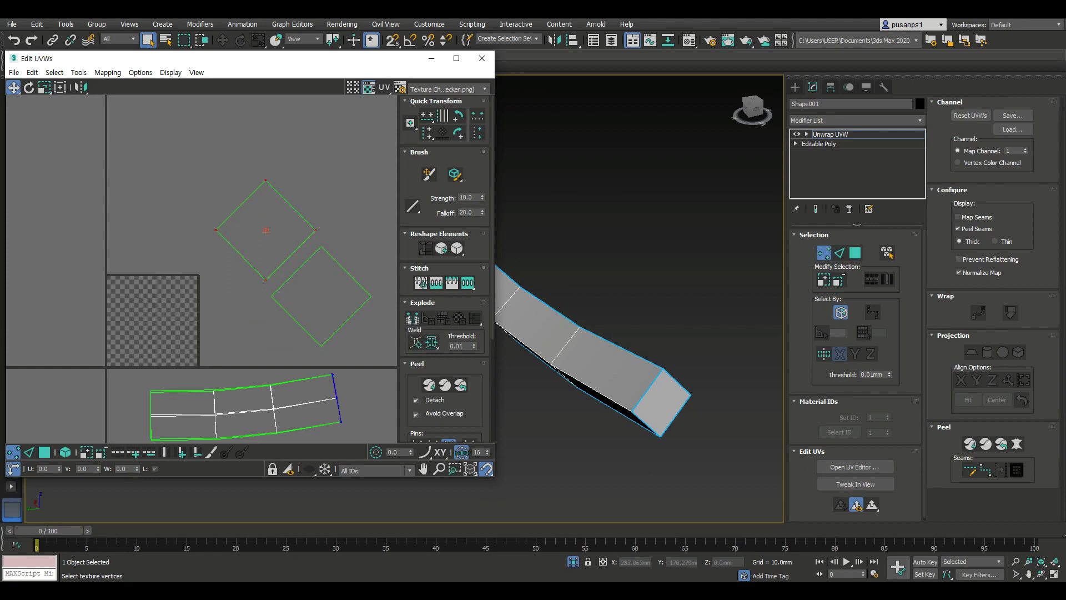
pyautogui.press('2')
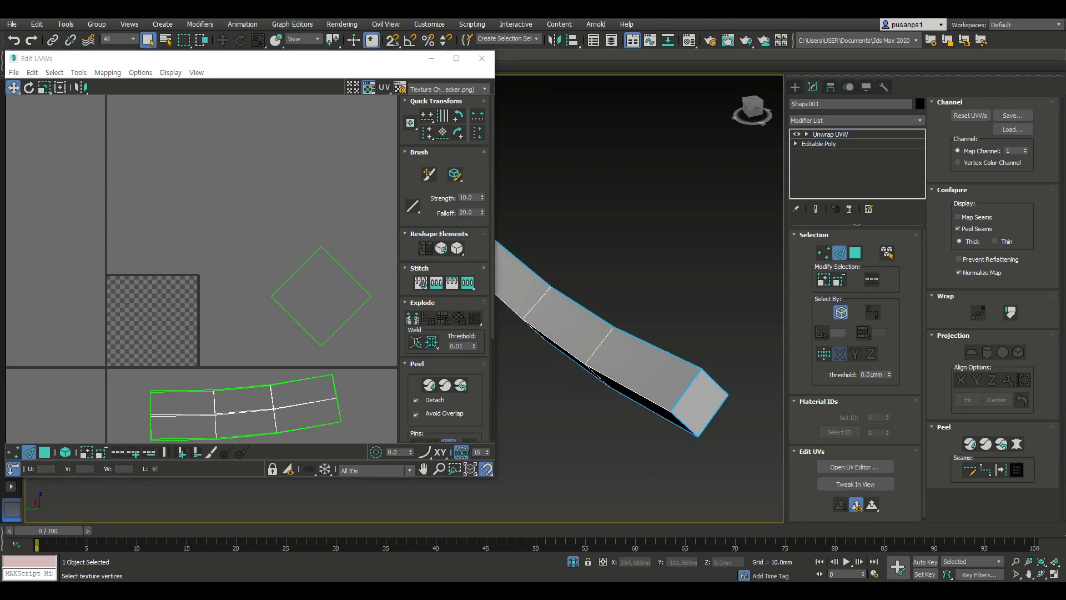
pyautogui.click(302, 380)
pyautogui.keyDown('alt'); pyautogui.moveTo(533, 311); pyautogui.dragTo(578, 317, button='middle'); pyautogui.keyUp('alt')
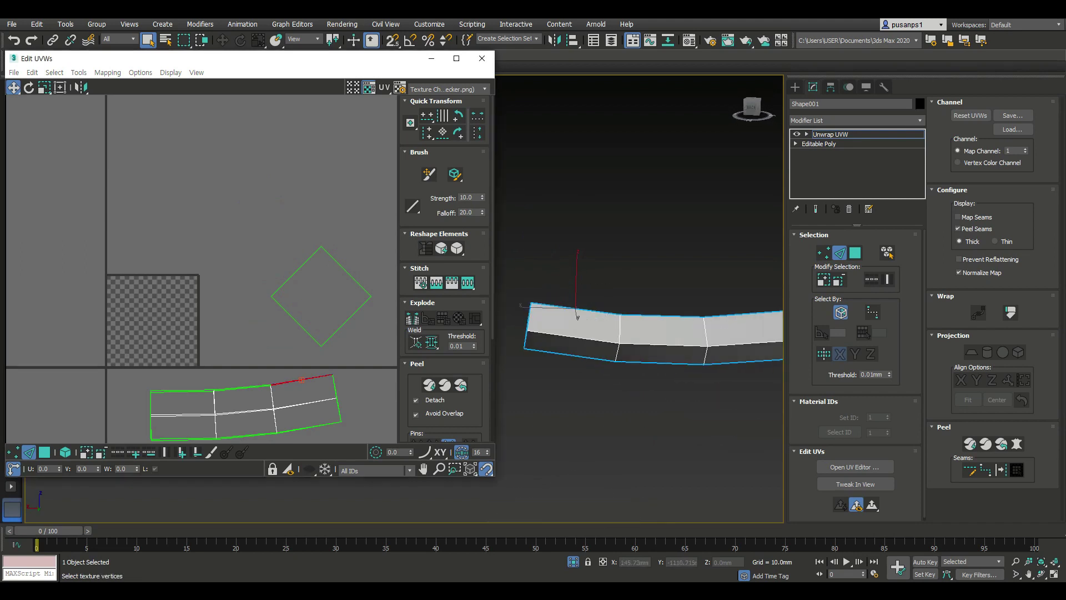
pyautogui.press('1')
pyautogui.click(621, 315)
pyautogui.press('r')
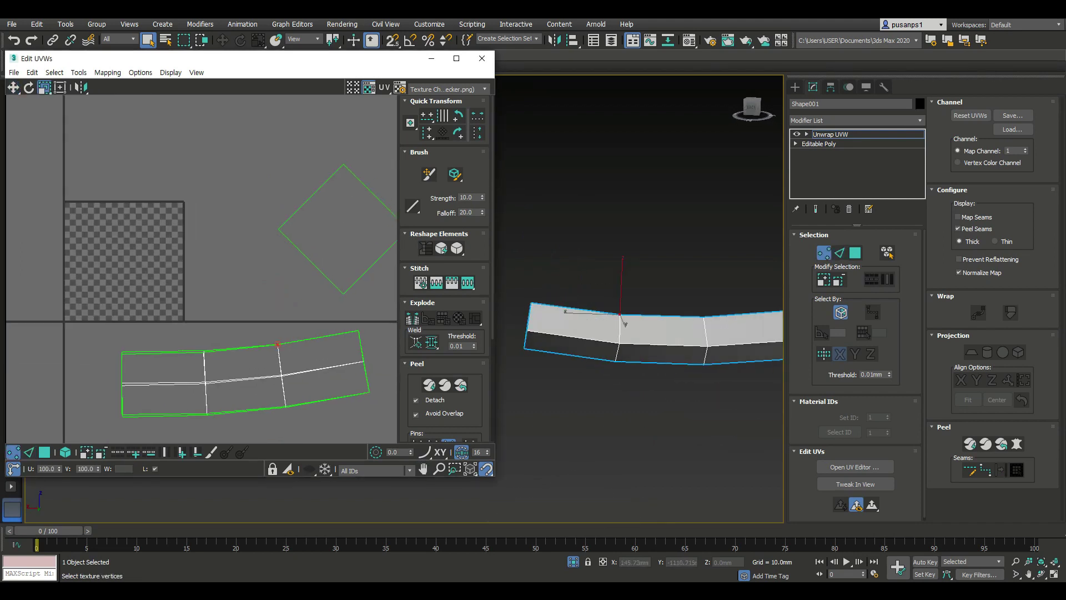
pyautogui.scroll(3, 208, 402)
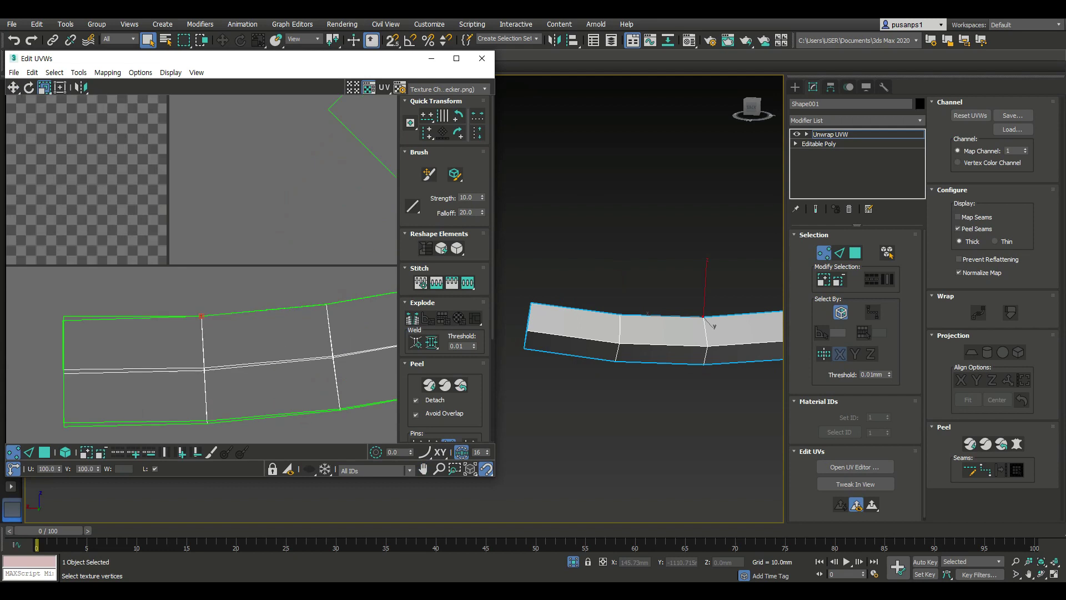
pyautogui.moveTo(64, 371); pyautogui.dragTo(76, 315, button='middle')
pyautogui.click(76, 315)
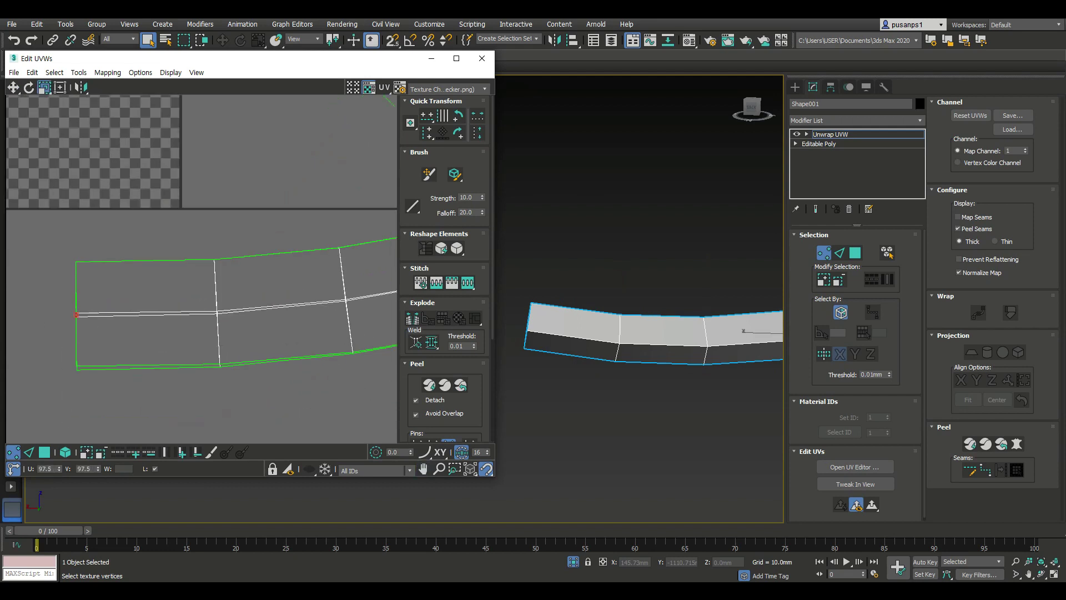
pyautogui.moveTo(76, 315); pyautogui.dragTo(76, 314)
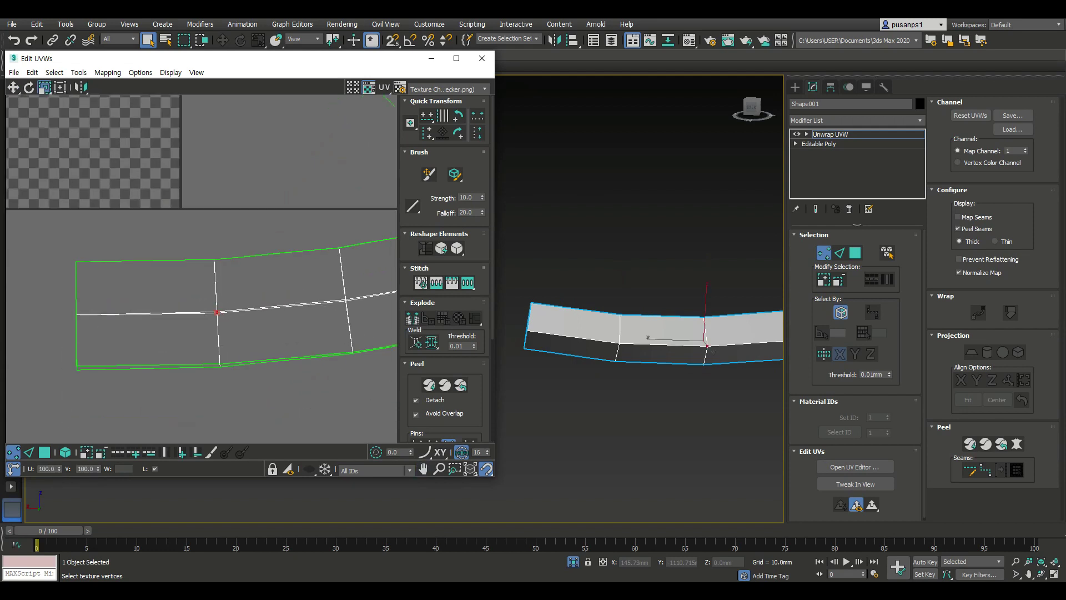
# Step: Arrange the UV strip and diamond end cap together, then close the UV editor
pyautogui.moveTo(222, 311); pyautogui.dragTo(144, 315, button='middle')
pyautogui.scroll(-2, 265, 309)
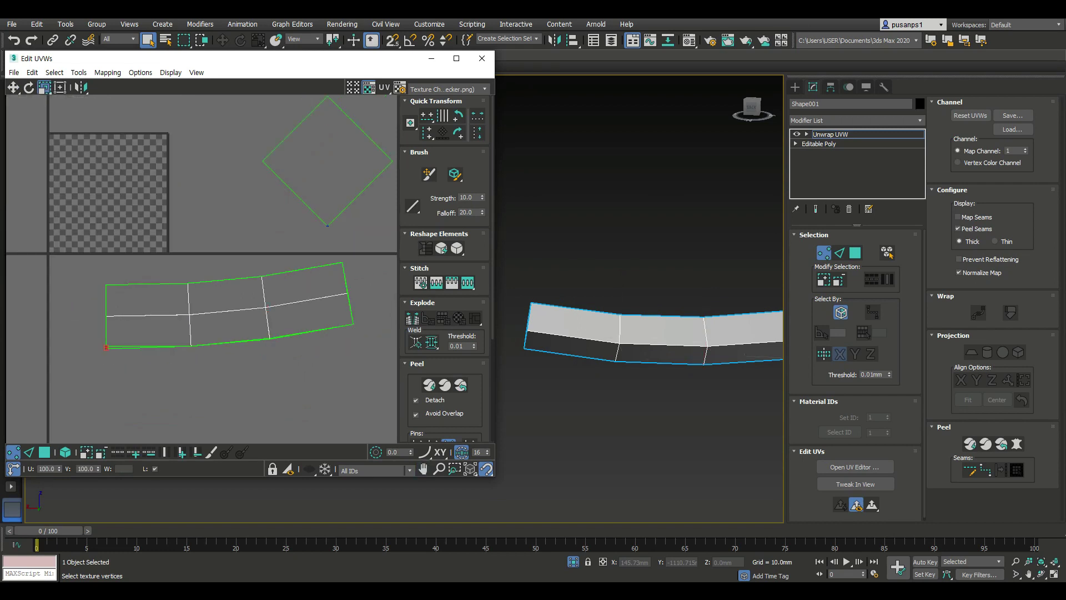
pyautogui.scroll(-2, 232, 354)
pyautogui.press('3')
pyautogui.click(288, 240)
pyautogui.moveTo(233, 330); pyautogui.dragTo(338, 319)
pyautogui.moveTo(311, 300); pyautogui.dragTo(211, 340, button='middle')
pyautogui.keyDown('ctrl'); pyautogui.click(217, 287); pyautogui.keyUp('ctrl')
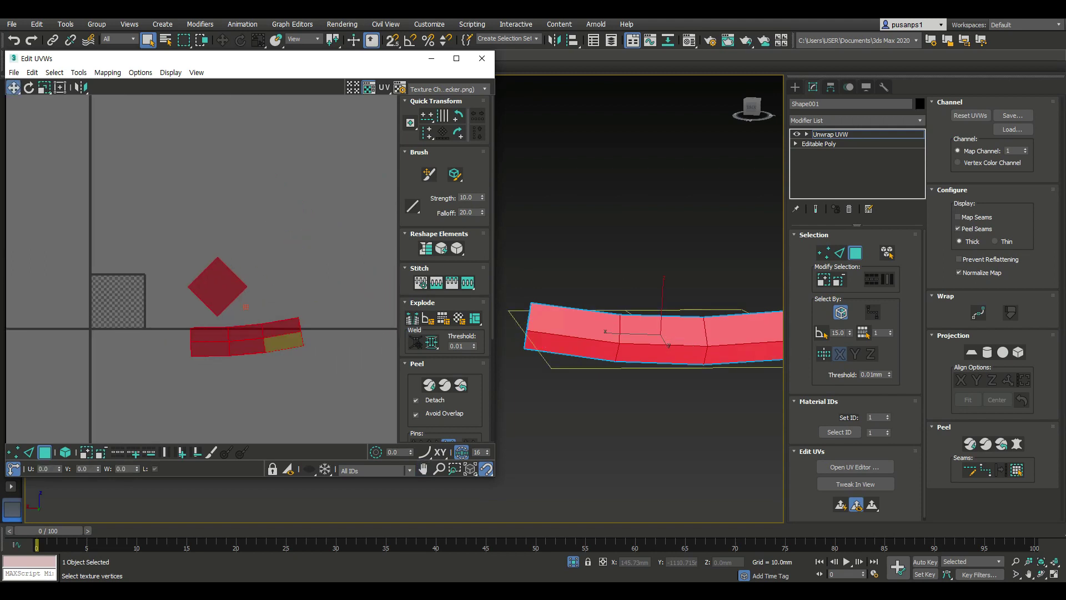
pyautogui.moveTo(219, 286)
pyautogui.mouseDown()
pyautogui.moveTo(238, 191)
pyautogui.moveTo(225, 193)
pyautogui.mouseUp()
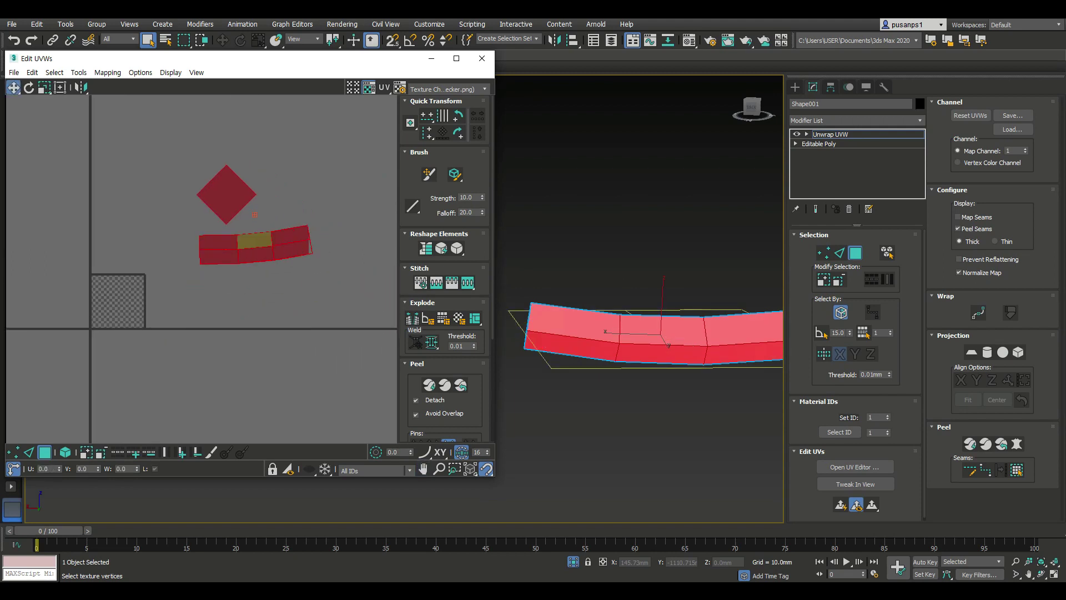
pyautogui.moveTo(256, 249)
pyautogui.mouseDown()
pyautogui.moveTo(164, 304)
pyautogui.moveTo(331, 164)
pyautogui.mouseUp()
pyautogui.moveTo(331, 164); pyautogui.dragTo(277, 199, button='middle')
pyautogui.click(482, 58)
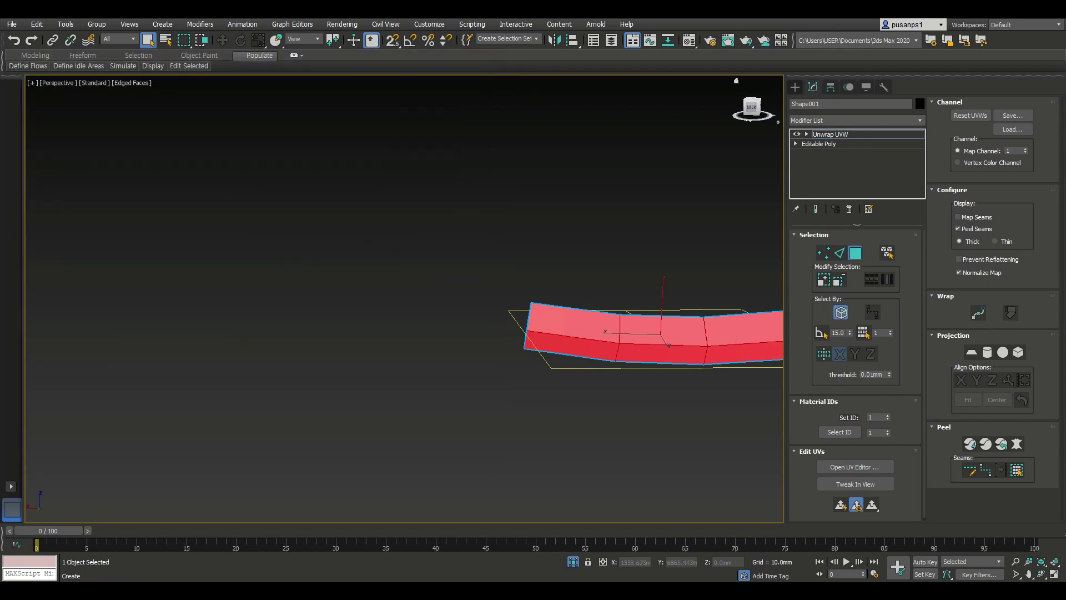
# Step: Unhide all house parts, then isolate the roof Object001 with Alt+Q
pyautogui.click(795, 87)
pyautogui.moveTo(617, 171); pyautogui.dragTo(481, 160, button='middle')
pyautogui.rightClick(480, 159)
pyautogui.click(501, 105)
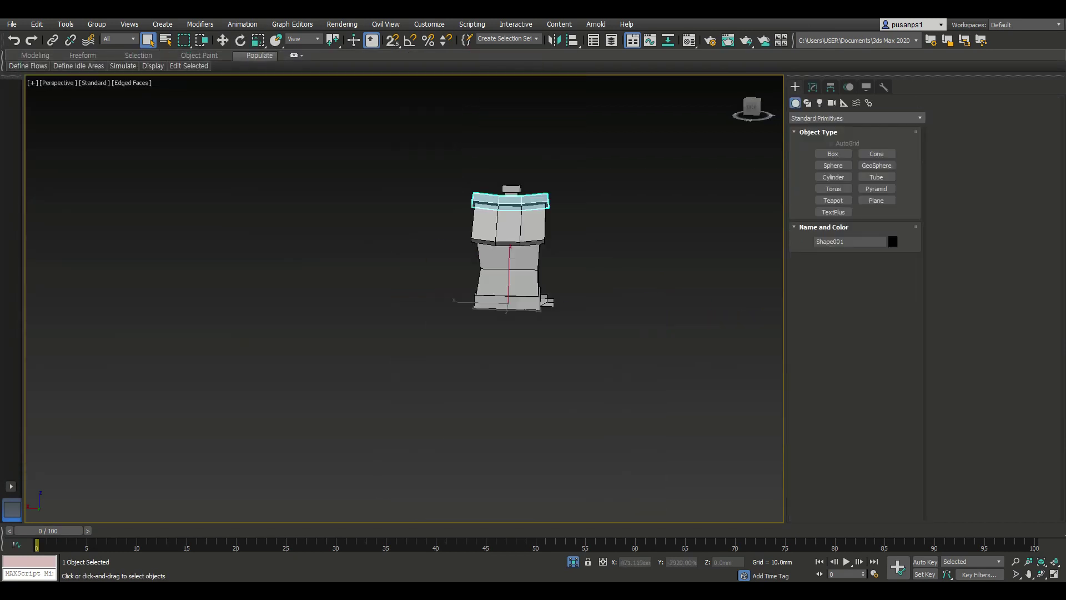
pyautogui.moveTo(751, 107); pyautogui.dragTo(879, 228)
pyautogui.hotkey('alt', 'q')
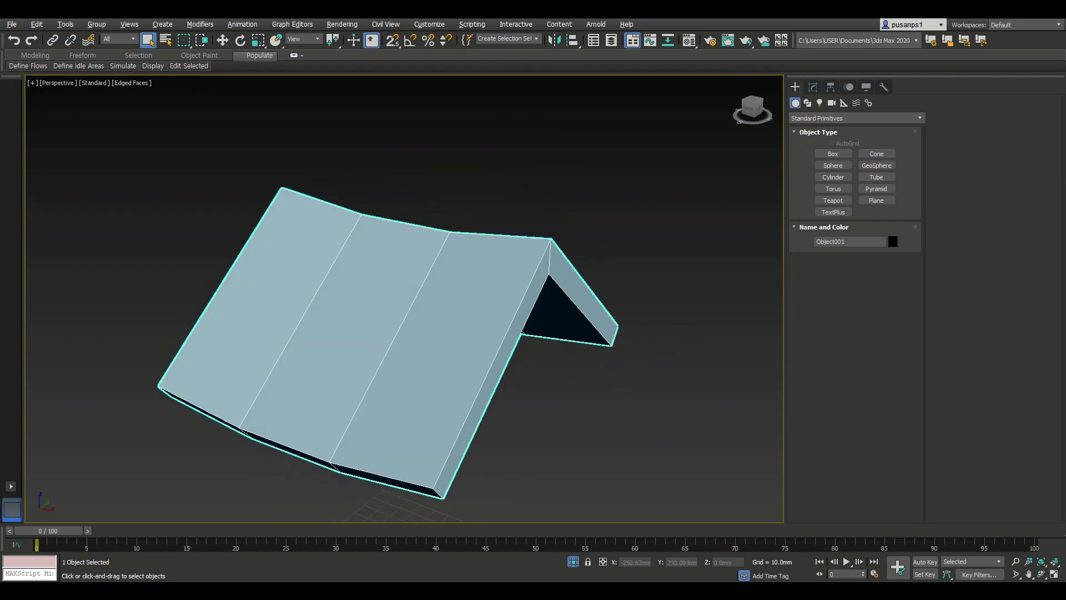
# Step: Add an Unwrap UVW modifier to the roof from the Modifier List
pyautogui.click(813, 86)
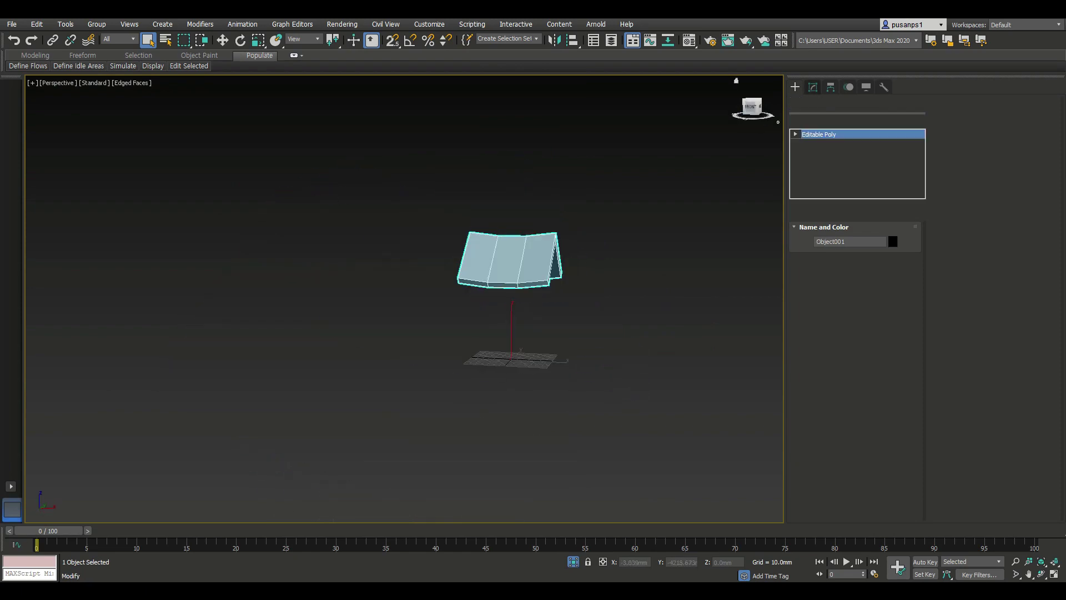
pyautogui.click(855, 120)
pyautogui.scroll(-10, 853, 356)
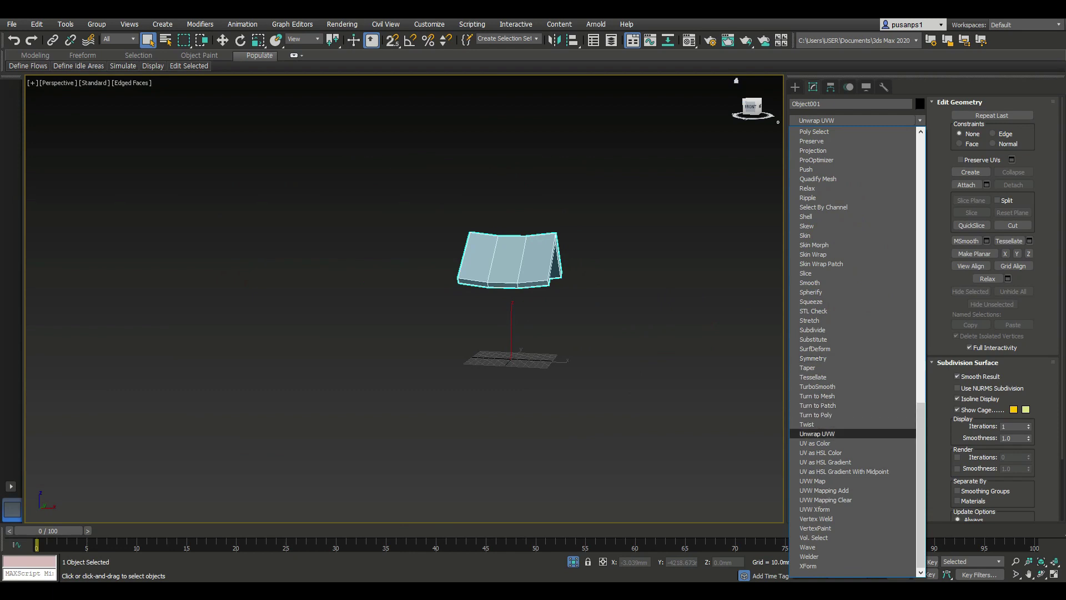
pyautogui.click(822, 434)
pyautogui.scroll(5, 533, 333)
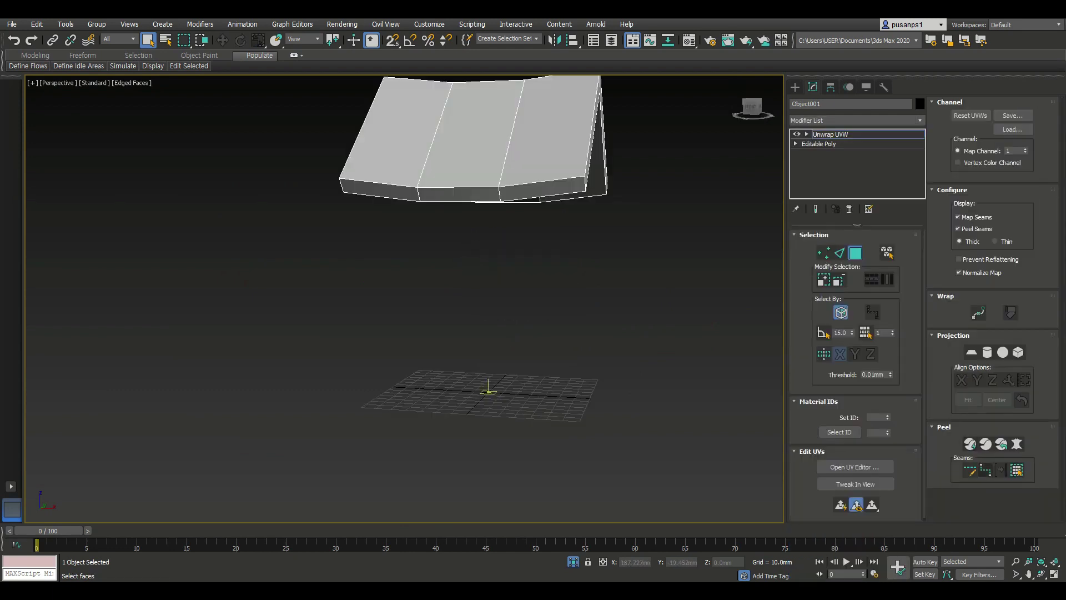
# Step: Turn off Map Seams display and orbit to inspect the roof's seams from all sides
pyautogui.click(958, 217)
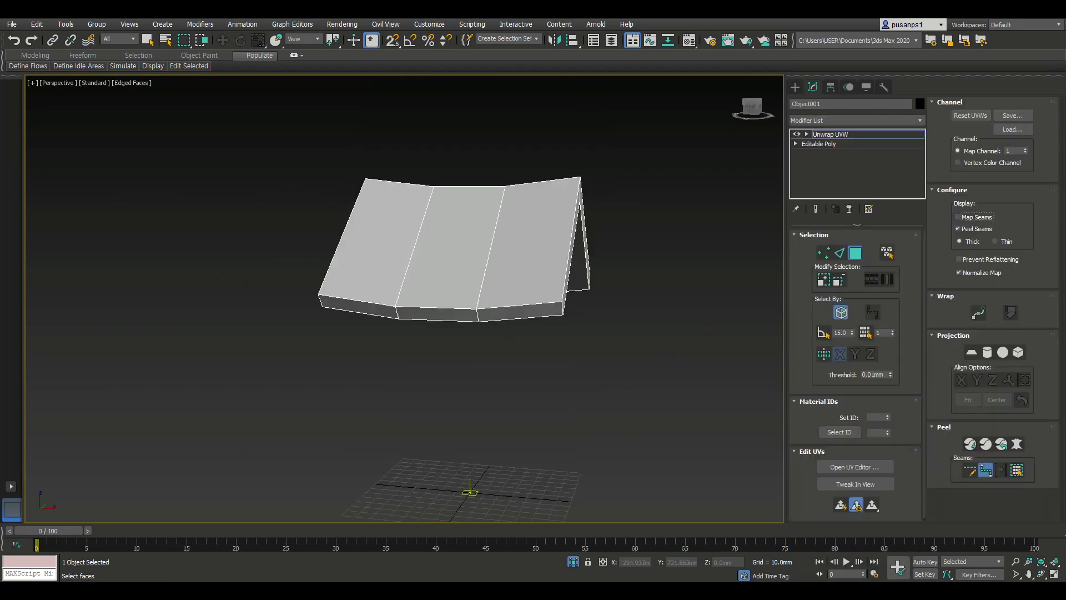
pyautogui.keyDown('alt'); pyautogui.moveTo(477, 278); pyautogui.dragTo(533, 311, button='middle'); pyautogui.keyUp('alt')
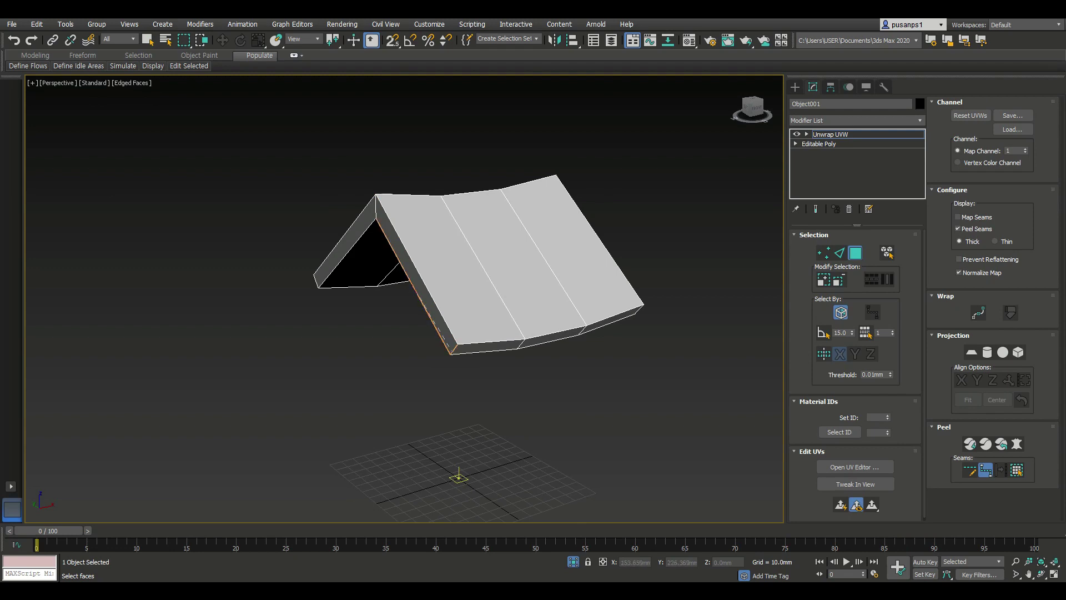
pyautogui.keyDown('alt'); pyautogui.moveTo(463, 354); pyautogui.dragTo(422, 356, button='middle'); pyautogui.keyUp('alt')
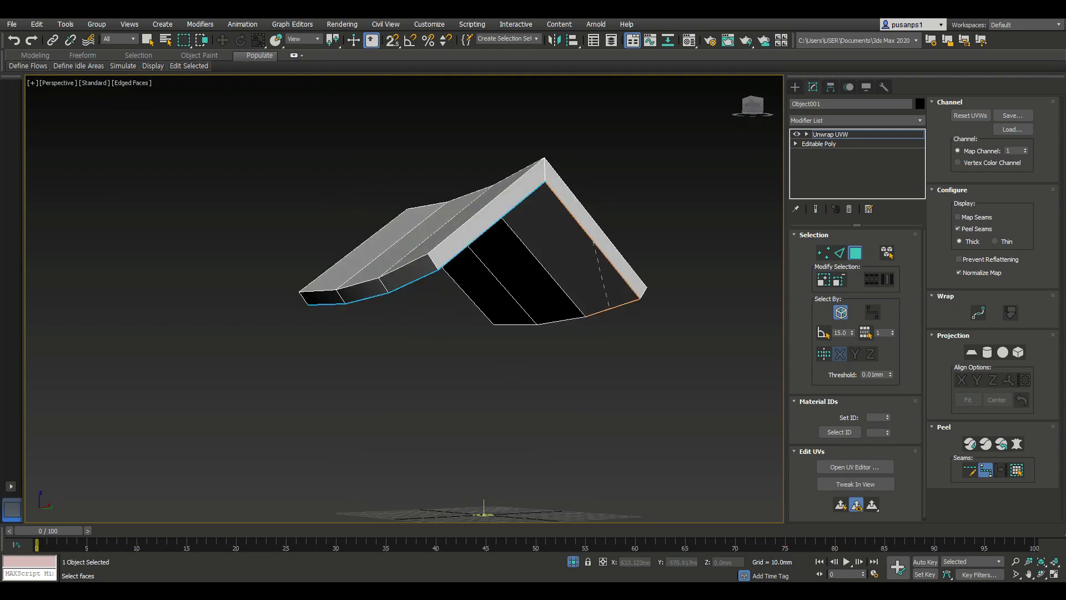
pyautogui.keyDown('alt'); pyautogui.moveTo(477, 311); pyautogui.dragTo(427, 316, button='middle'); pyautogui.keyUp('alt')
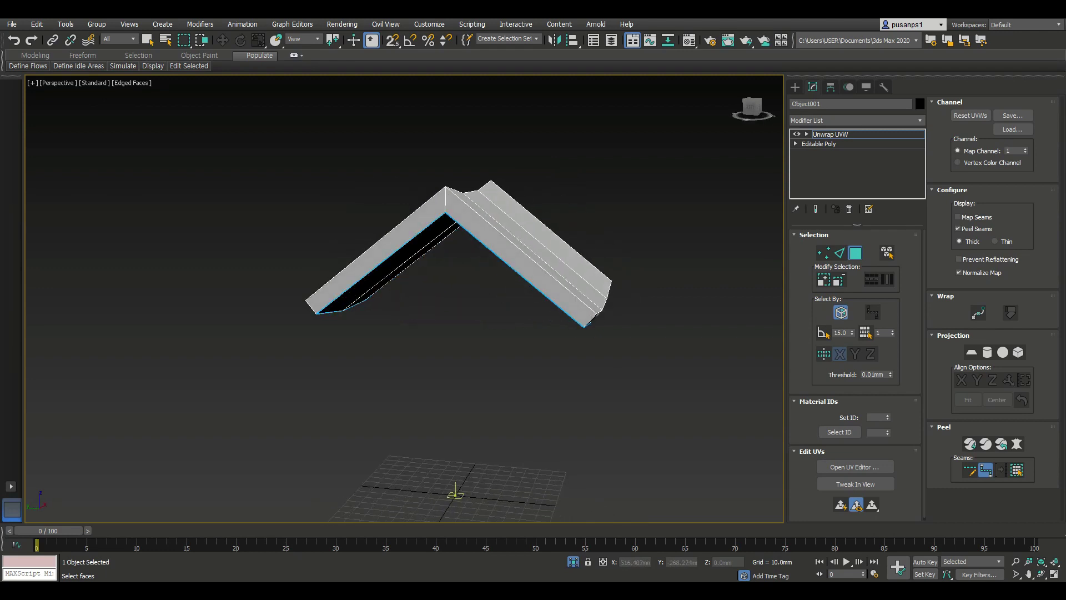
pyautogui.press('Escape')
pyautogui.moveTo(477, 311)
pyautogui.keyDown('alt'); pyautogui.mouseDown(button='middle')
pyautogui.moveTo(589, 283)
pyautogui.moveTo(589, 311)
pyautogui.moveTo(556, 300)
pyautogui.mouseUp(button='middle'); pyautogui.keyUp('alt')
# Step: Switch to face level and select all roof faces with Ctrl+A
pyautogui.hotkey('ctrl', 'b')
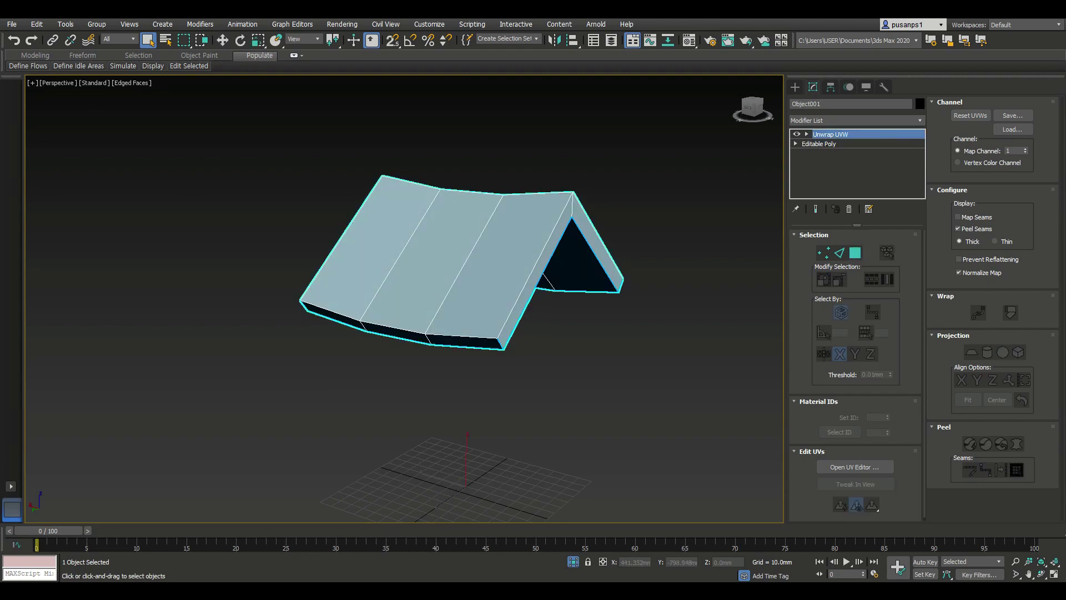
pyautogui.press('3')
pyautogui.hotkey('ctrl', 'a')
# Step: Pelt-map the whole roof with Start Pelt and Start Relax, then commit
pyautogui.click(1017, 444)
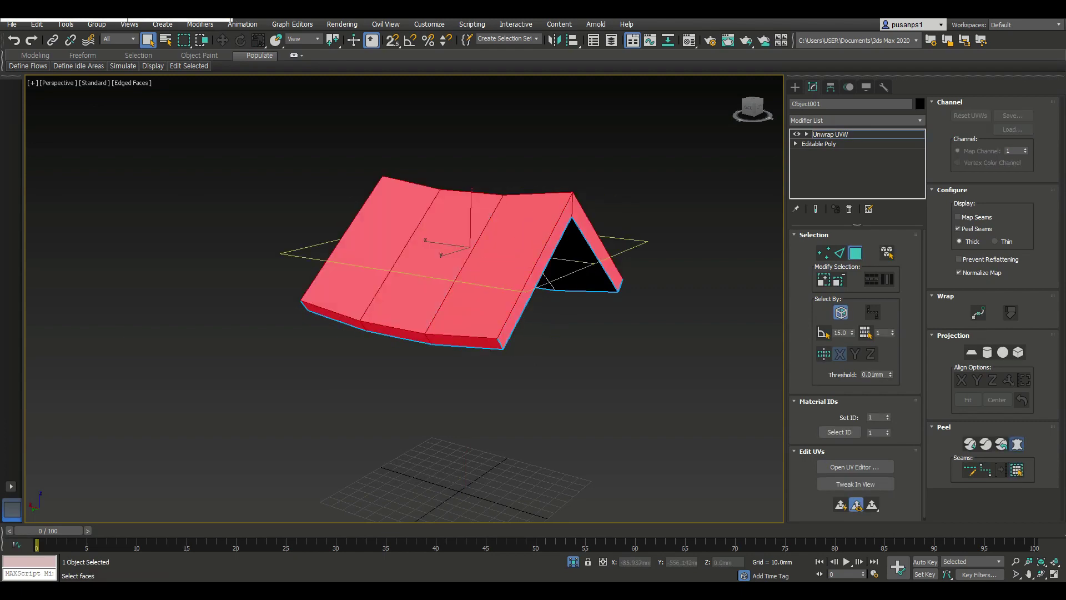
pyautogui.click(505, 184)
pyautogui.click(506, 238)
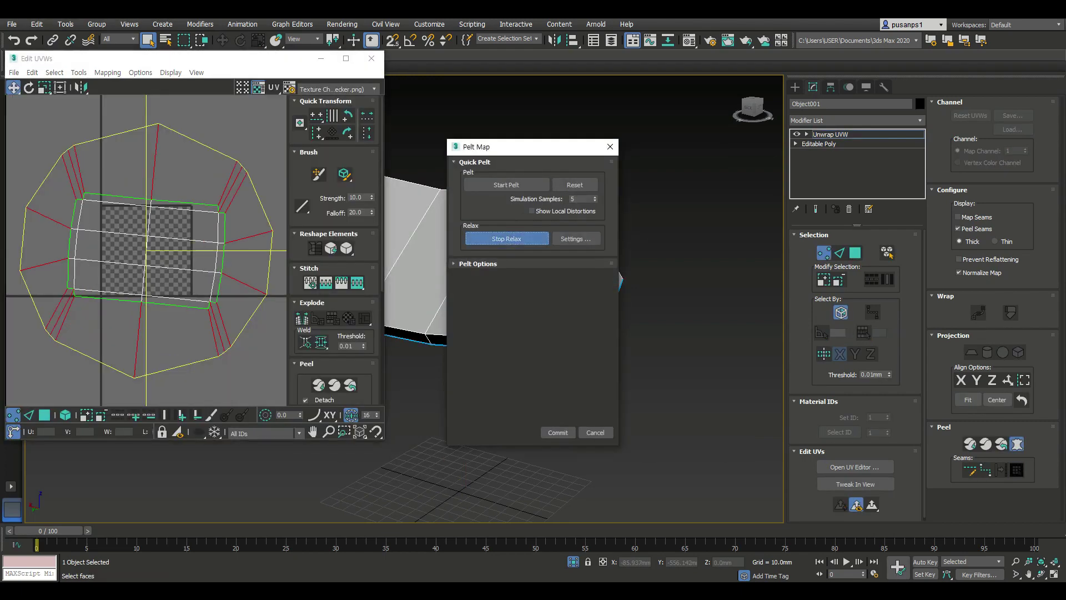
pyautogui.click(558, 432)
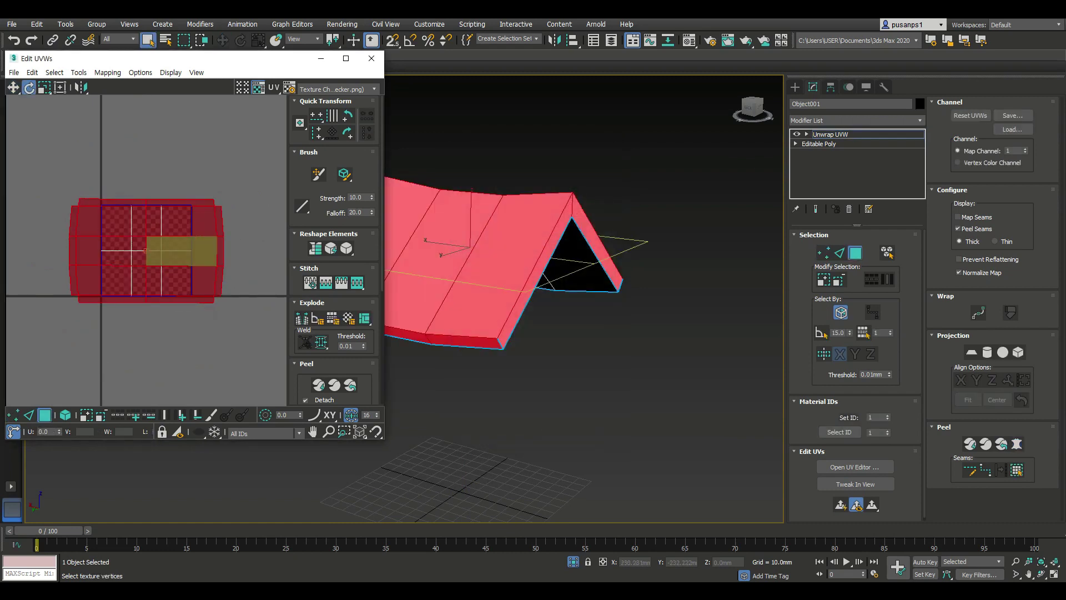
# Step: Position the roof UV clusters below the checker square, side by side
pyautogui.moveTo(184, 250); pyautogui.dragTo(178, 355)
pyautogui.moveTo(167, 333); pyautogui.dragTo(179, 312, button='middle')
pyautogui.click(175, 292)
pyautogui.rightClick(178, 289)
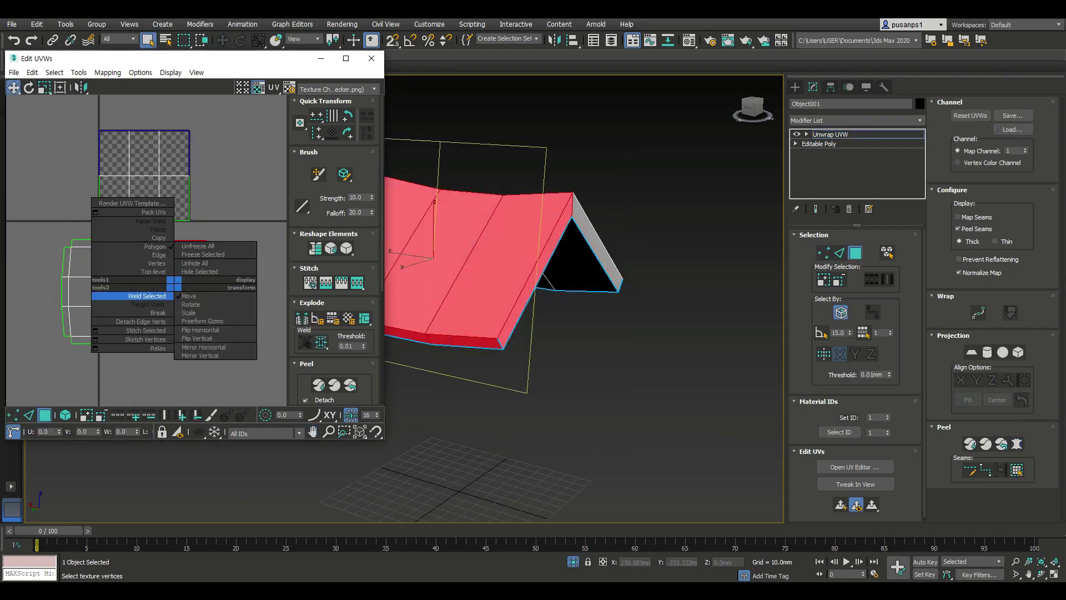
pyautogui.click(133, 322)
pyautogui.moveTo(178, 292); pyautogui.dragTo(209, 292)
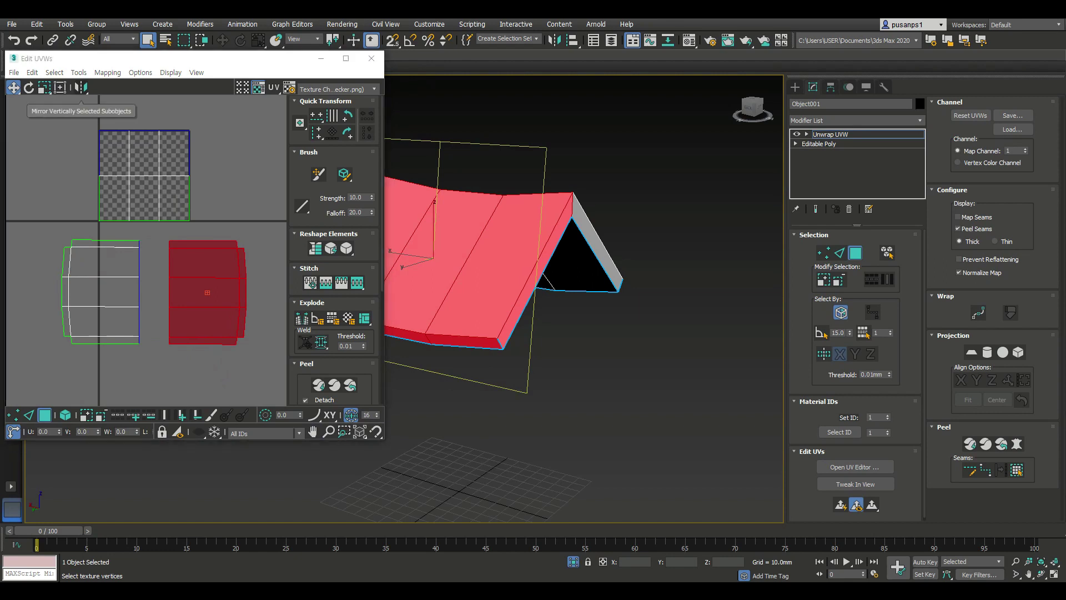
# Step: At vertex level, select the right roof cluster and place it over the left one
pyautogui.press('1')
pyautogui.moveTo(160, 236); pyautogui.dragTo(285, 373)
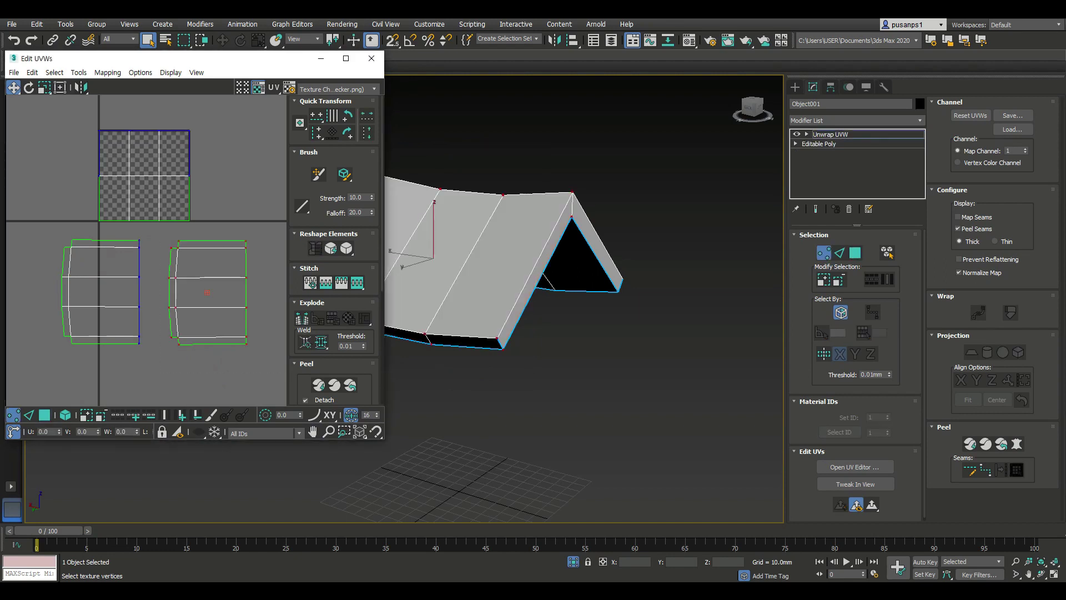
pyautogui.moveTo(207, 292); pyautogui.dragTo(87, 329)
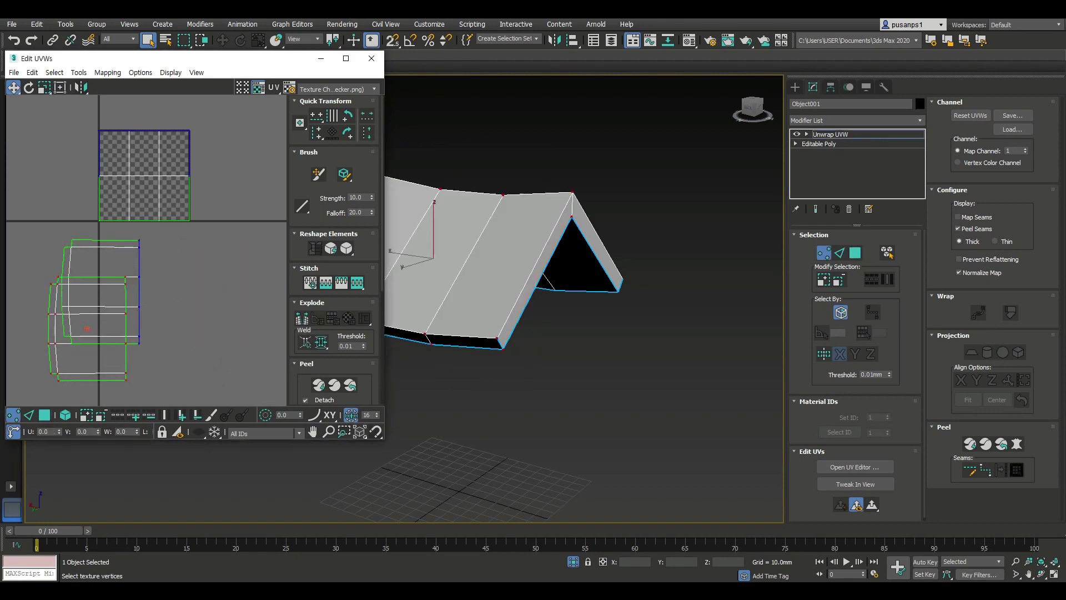
pyautogui.scroll(2, 138, 311)
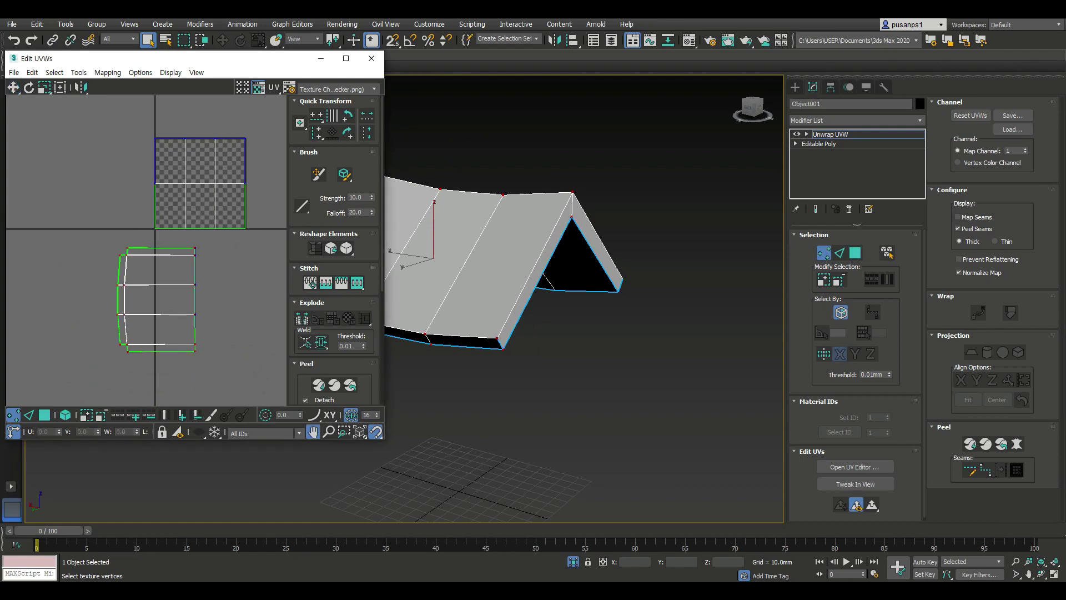
pyautogui.scroll(2, 139, 311)
pyautogui.scroll(3, 160, 343)
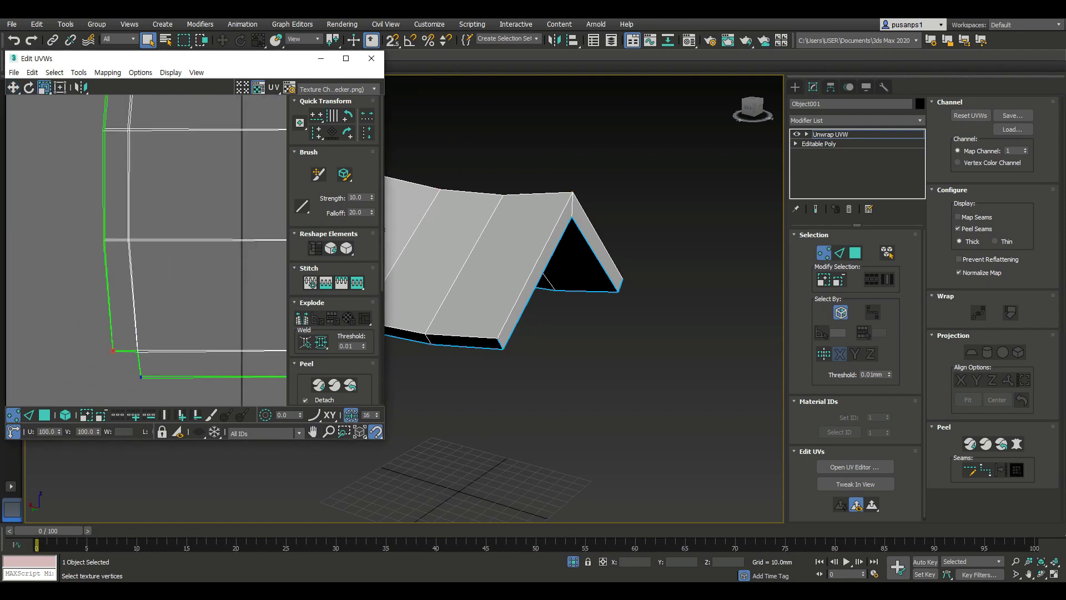
pyautogui.scroll(-3, 139, 375)
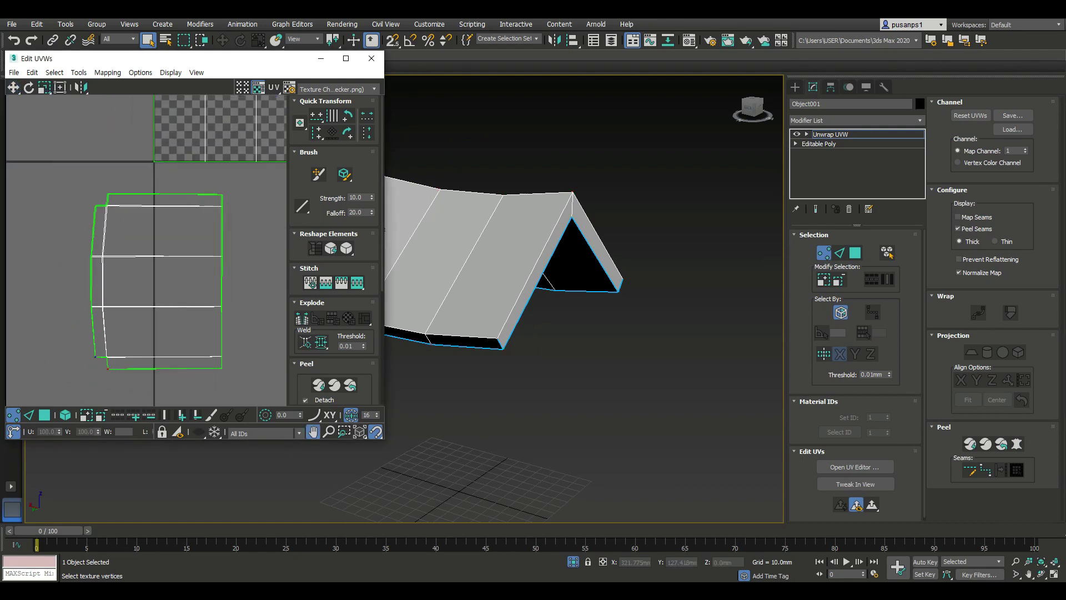
pyautogui.scroll(2, 139, 375)
# Step: Straighten the left border of the stacked roof shell, including the top-left corner vertex
pyautogui.moveTo(78, 295); pyautogui.dragTo(98, 296)
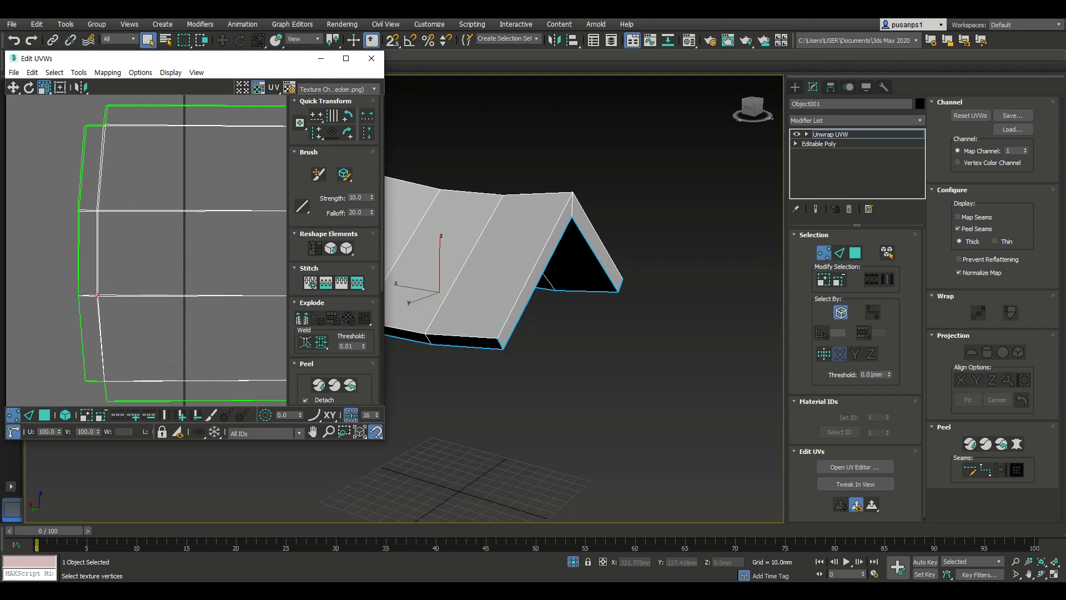
pyautogui.click(97, 211)
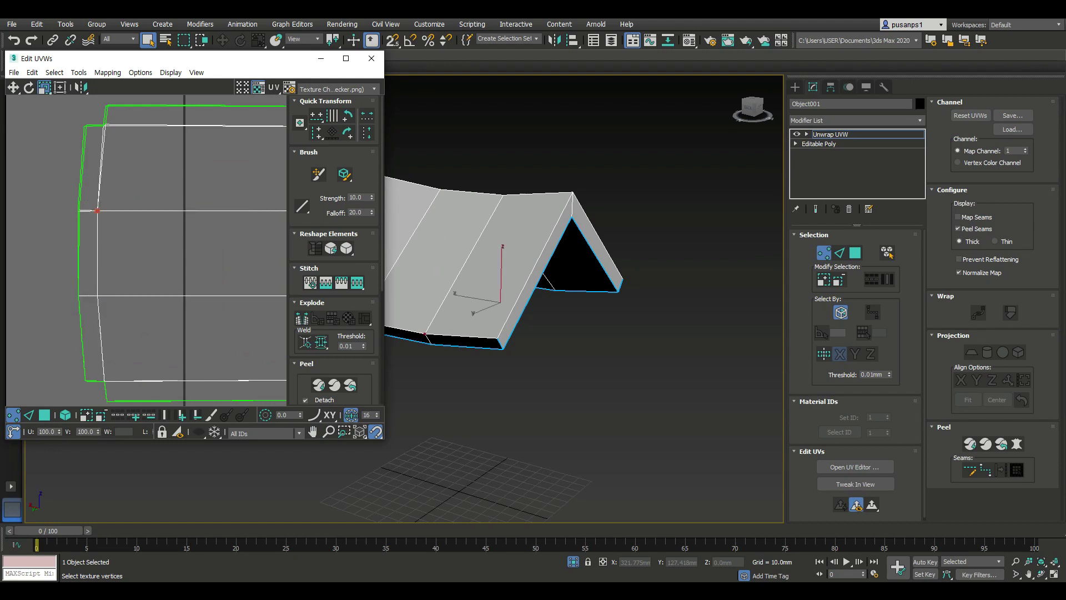
pyautogui.moveTo(84, 125); pyautogui.dragTo(87, 186, button='middle')
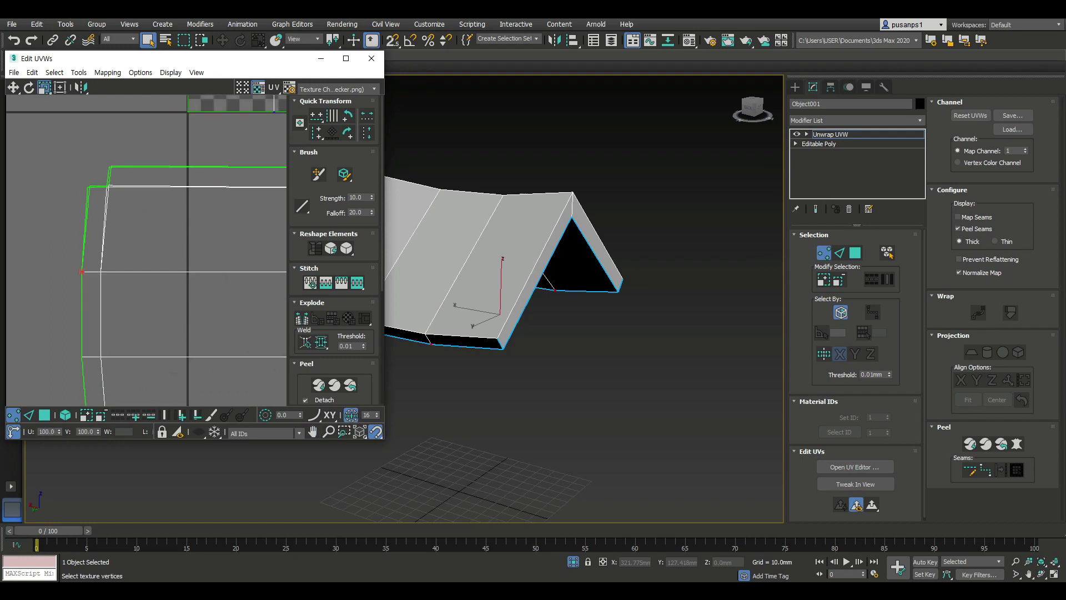
pyautogui.click(88, 186)
pyautogui.moveTo(108, 186); pyautogui.dragTo(108, 186)
# Step: Select the top-right, middle-right and lower-right vertices along the shell's right edge
pyautogui.scroll(-2, 25, 172)
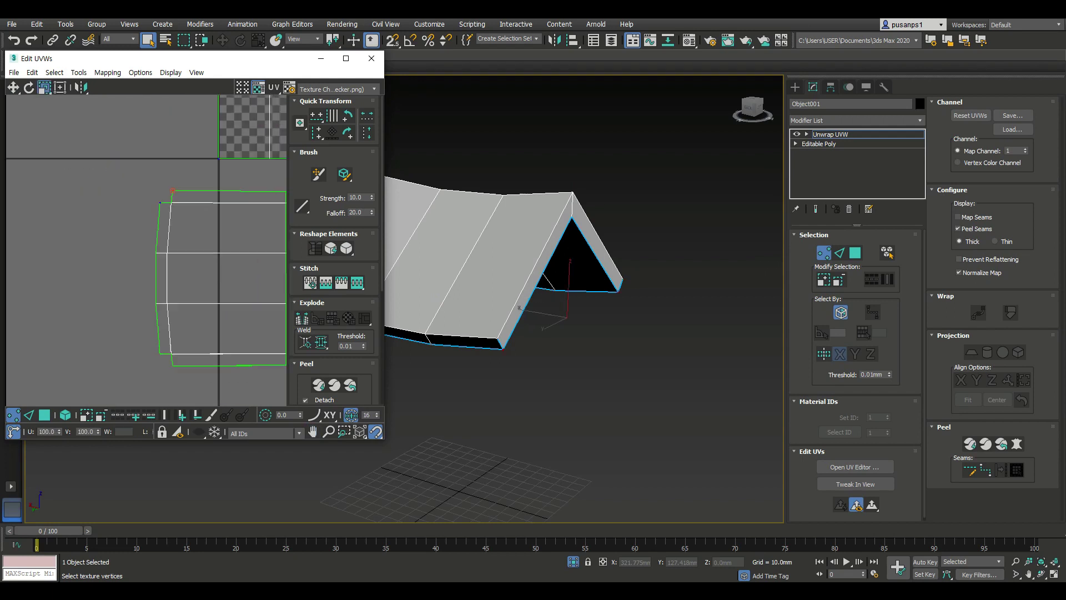
pyautogui.scroll(-2, 24, 172)
pyautogui.click(189, 171)
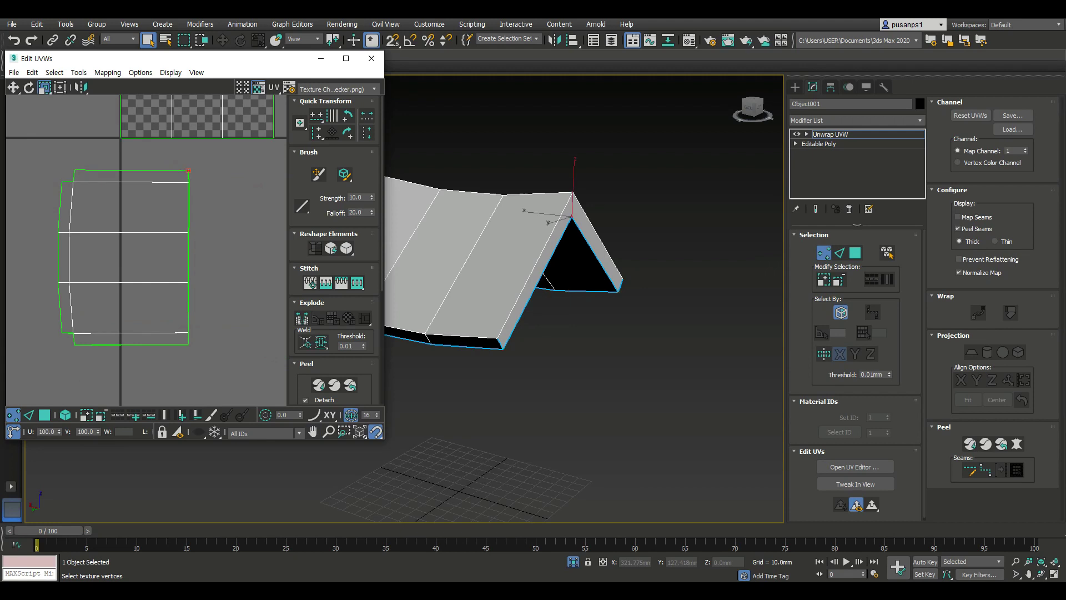
pyautogui.click(189, 232)
pyautogui.click(189, 283)
pyautogui.scroll(-3, 139, 316)
# Step: At face level, select the whole roof UV shell and move it aside
pyautogui.press('3')
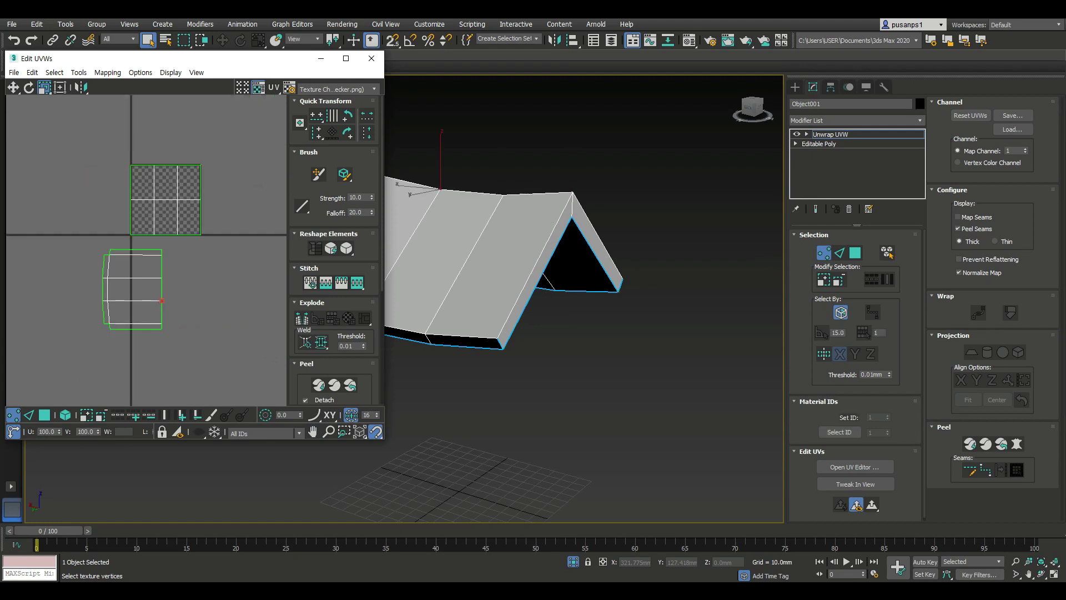
pyautogui.hotkey('ctrl', 'a')
pyautogui.moveTo(132, 289); pyautogui.dragTo(67, 289)
# Step: Select all faces of the corner wall piece, pelt map and relax, then commit
pyautogui.keyDown('alt'); pyautogui.moveTo(500, 277); pyautogui.dragTo(555, 250, button='middle'); pyautogui.keyUp('alt')
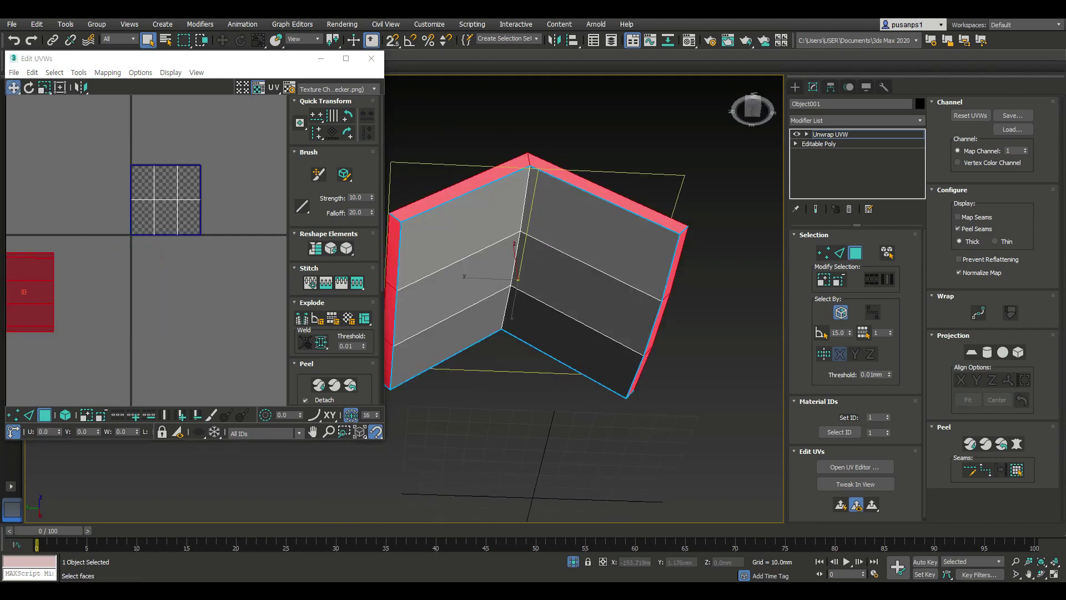
pyautogui.click(583, 278)
pyautogui.hotkey('ctrl', 'a')
pyautogui.click(1017, 443)
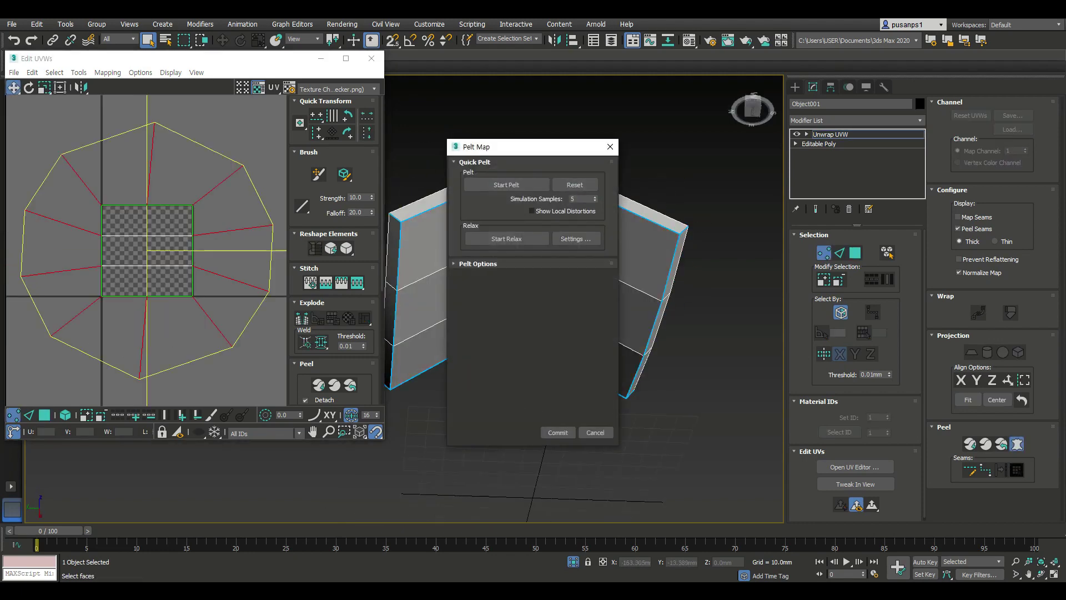
pyautogui.click(558, 433)
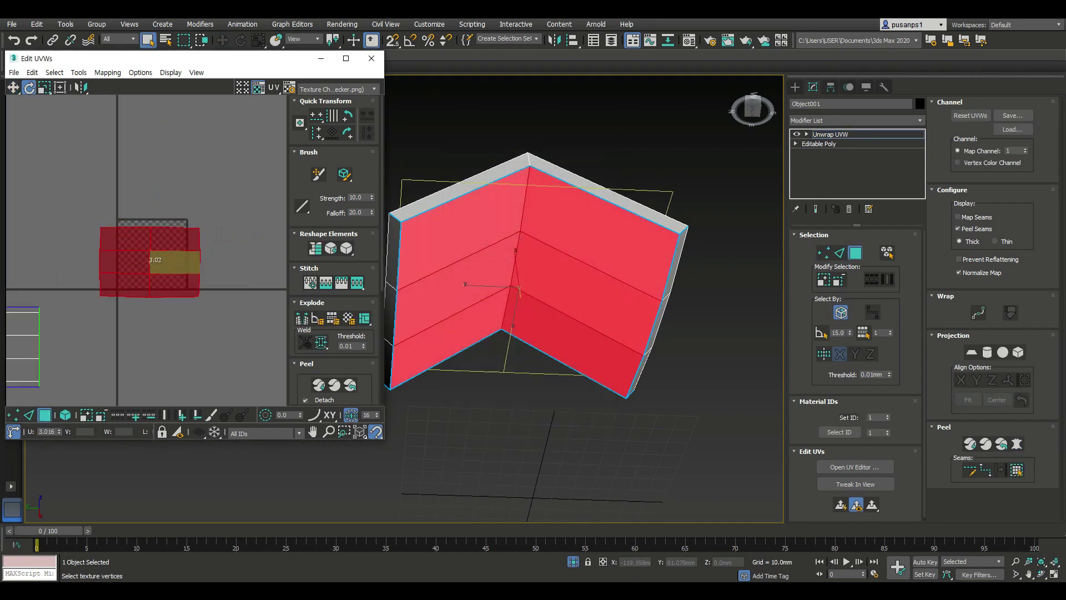
# Step: Square up the rotated wall UV shell and set the editor to move mode
pyautogui.moveTo(154, 259)
pyautogui.mouseDown()
pyautogui.moveTo(199, 263)
pyautogui.moveTo(125, 262)
pyautogui.mouseUp()
pyautogui.click(172, 261)
pyautogui.rightClick(173, 261)
pyautogui.click(133, 279)
# Step: Select the wall shell's corner and right-edge vertices and scale them into line
pyautogui.press('1')
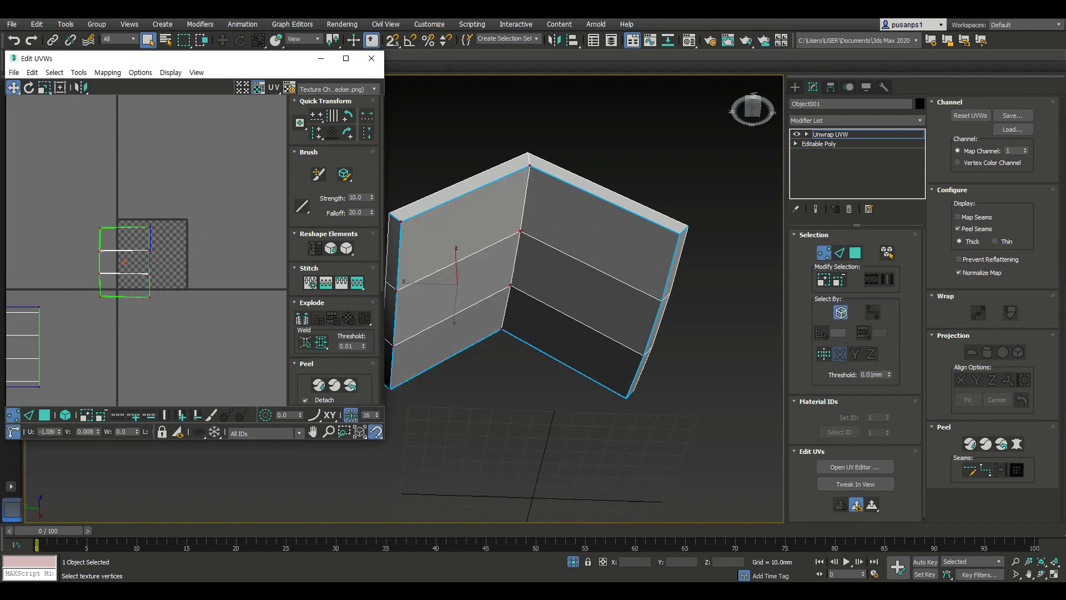
pyautogui.click(100, 297)
pyautogui.scroll(2, 86, 288)
pyautogui.click(44, 87)
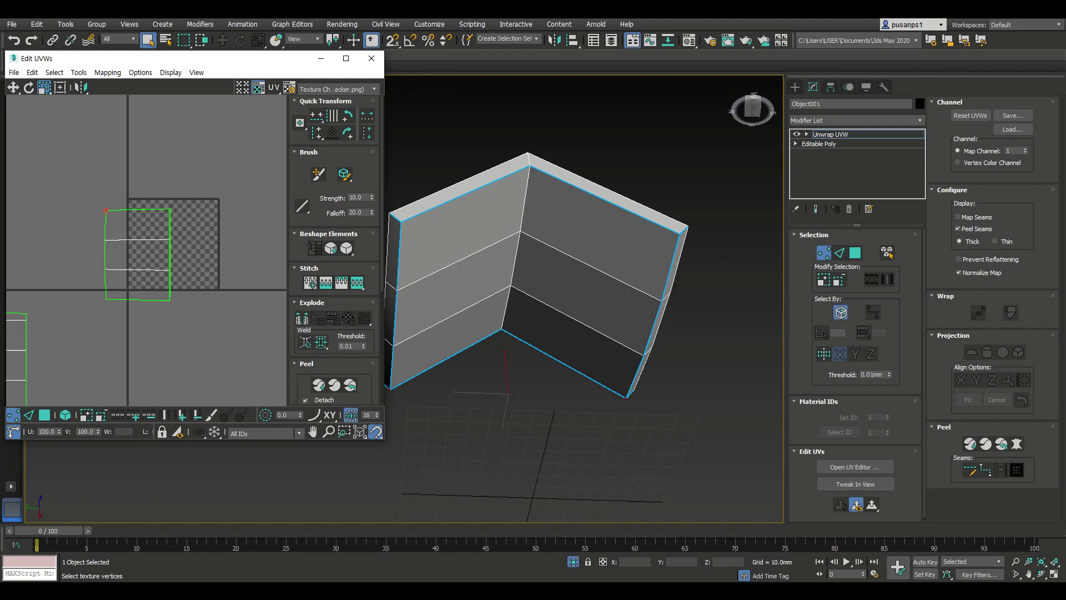
pyautogui.click(170, 239)
pyautogui.click(169, 271)
pyautogui.click(170, 300)
pyautogui.scroll(-3, 182, 302)
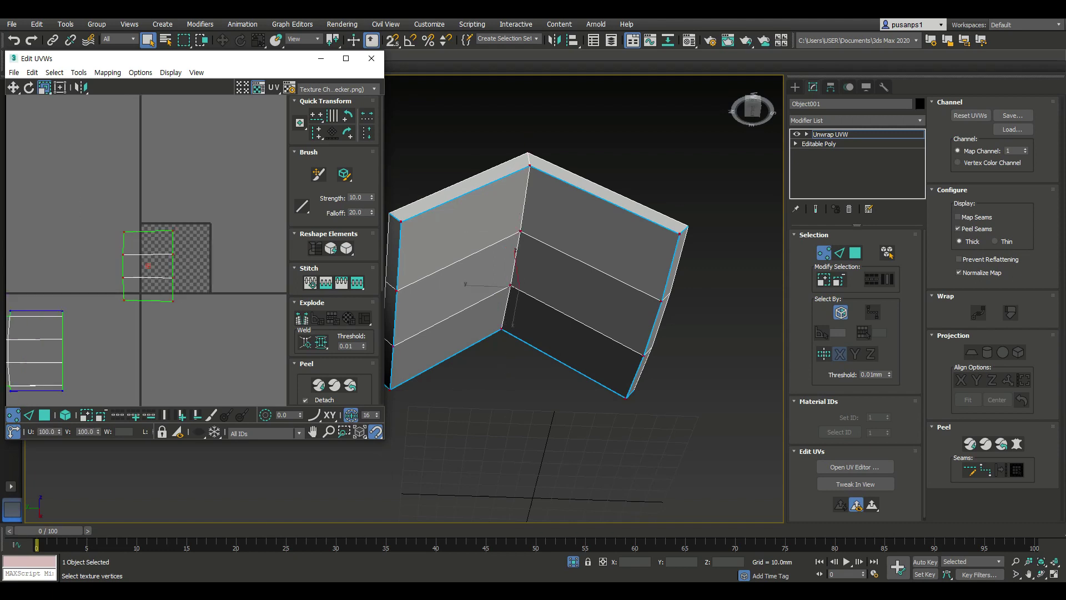
# Step: Move the front wall shell beside the other wall shell and select both
pyautogui.click(44, 415)
pyautogui.click(156, 275)
pyautogui.moveTo(155, 275)
pyautogui.mouseDown()
pyautogui.moveTo(114, 339)
pyautogui.moveTo(46, 190)
pyautogui.mouseUp()
pyautogui.keyDown('ctrl'); pyautogui.click(67, 339); pyautogui.keyUp('ctrl')
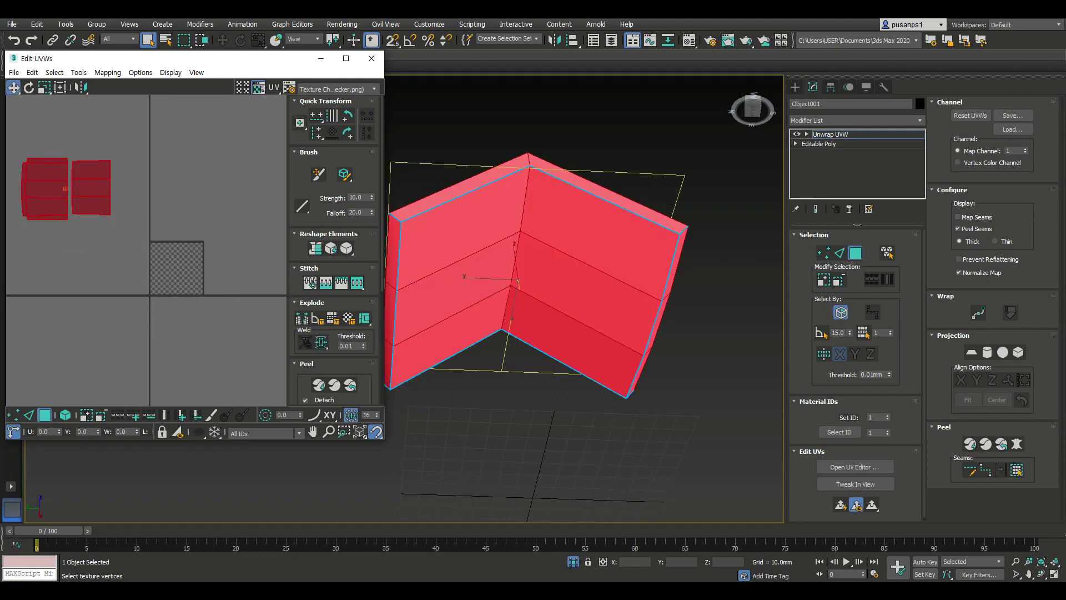
# Step: Close the UV editor and unhide all the house geometry
pyautogui.click(372, 58)
pyautogui.keyDown('alt'); pyautogui.moveTo(500, 250); pyautogui.dragTo(500, 194, button='middle'); pyautogui.keyUp('alt')
pyautogui.rightClick(552, 154)
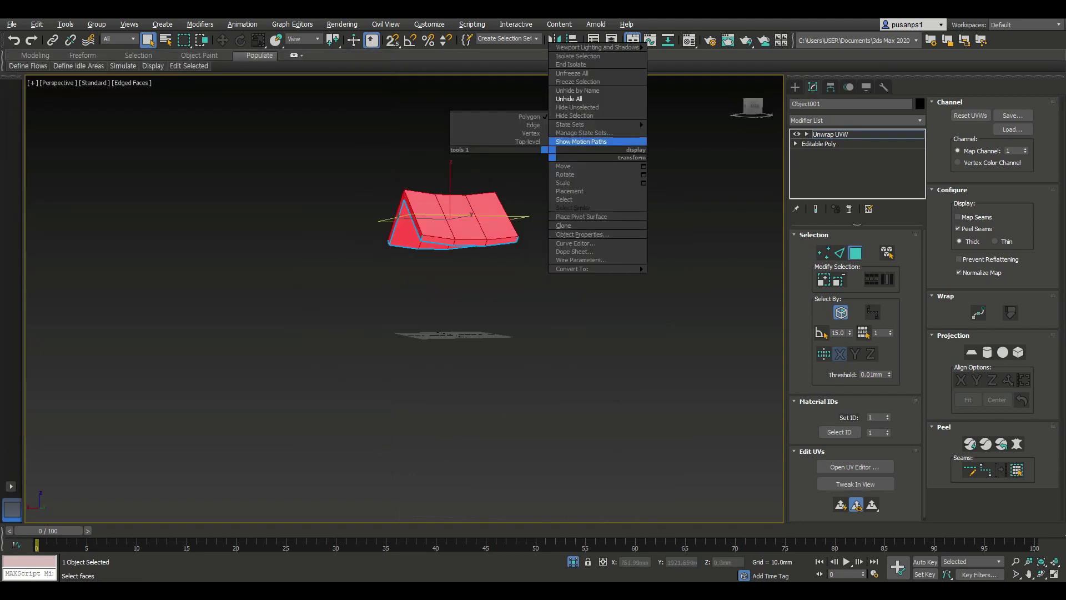
pyautogui.click(569, 99)
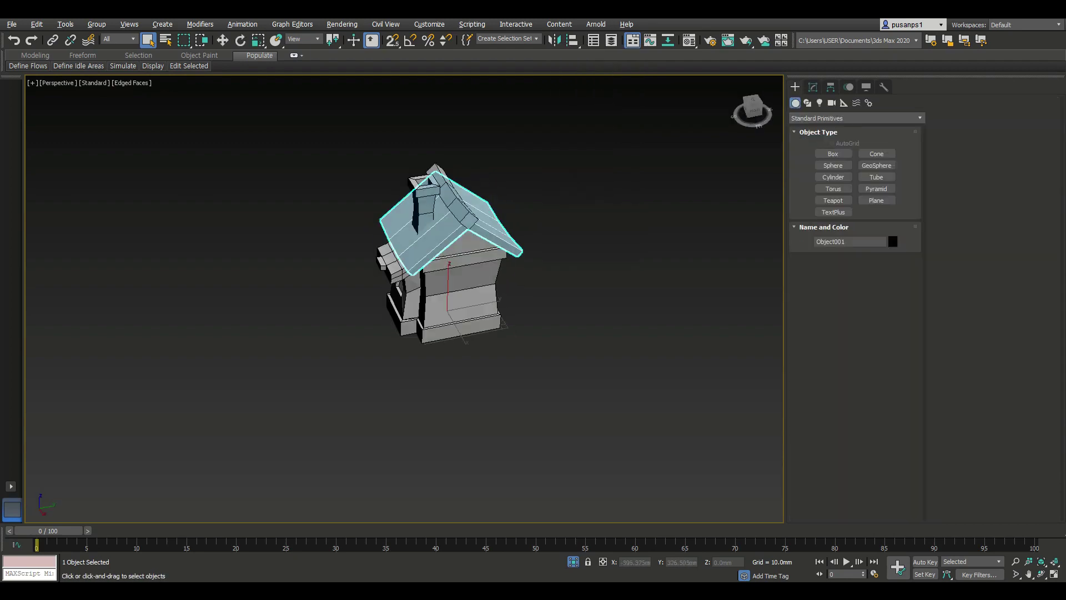
# Step: Select only the chimney, Box003
pyautogui.keyDown('ctrl'); pyautogui.click(429, 200); pyautogui.keyUp('ctrl')
pyautogui.scroll(4, 441, 200)
pyautogui.rightClick(484, 192)
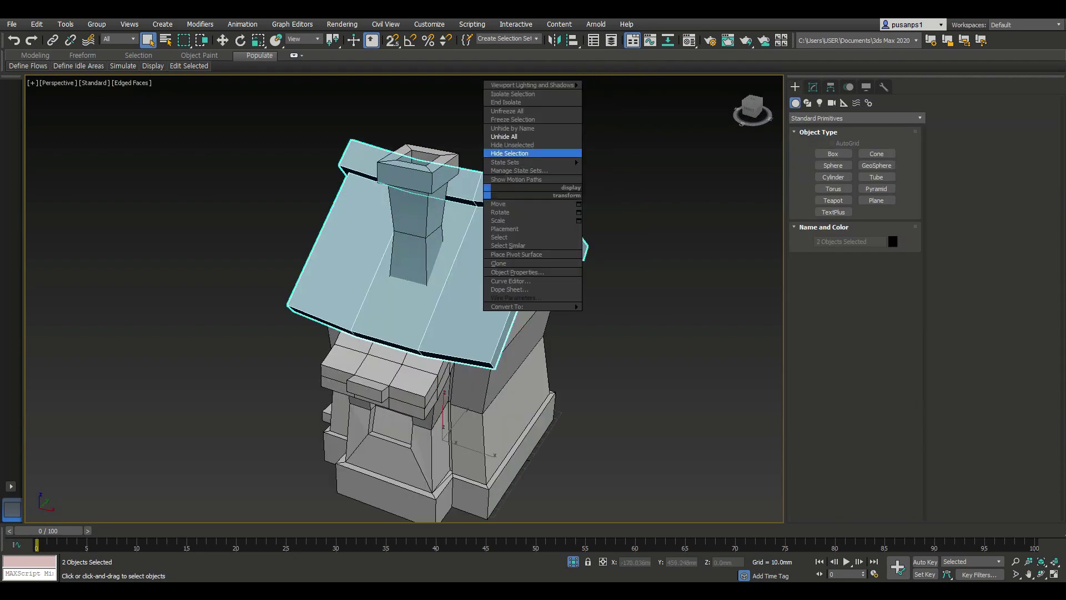
pyautogui.scroll(-4, 422, 250)
pyautogui.click(423, 172)
# Step: Isolate the chimney with Alt+Q and add an Unwrap UVW modifier
pyautogui.keyDown('alt'); pyautogui.moveTo(423, 278); pyautogui.dragTo(455, 266, button='middle'); pyautogui.keyUp('alt')
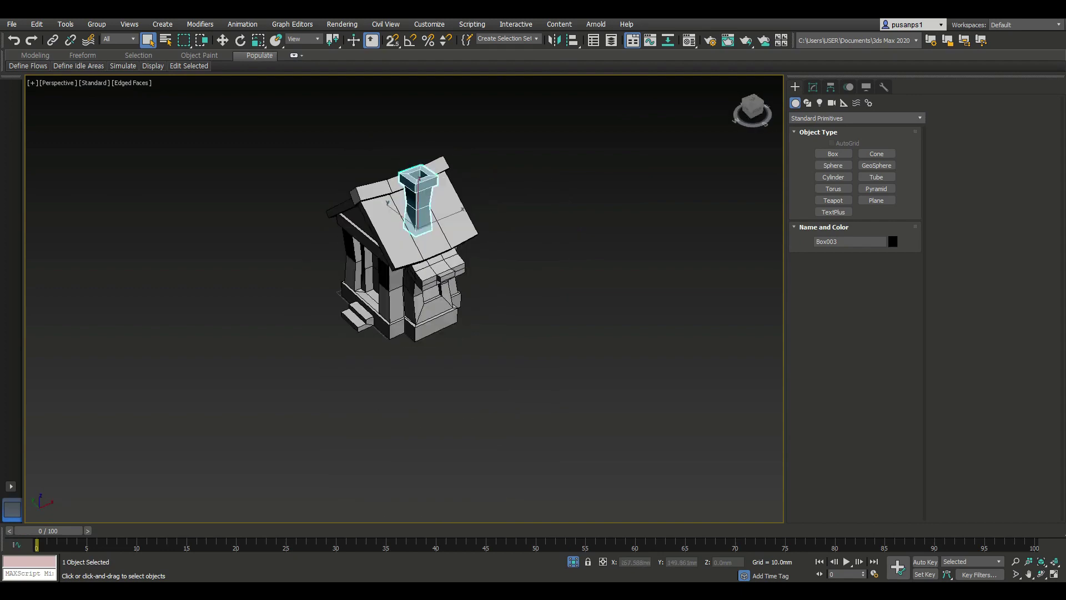
pyautogui.hotkey('alt', 'q')
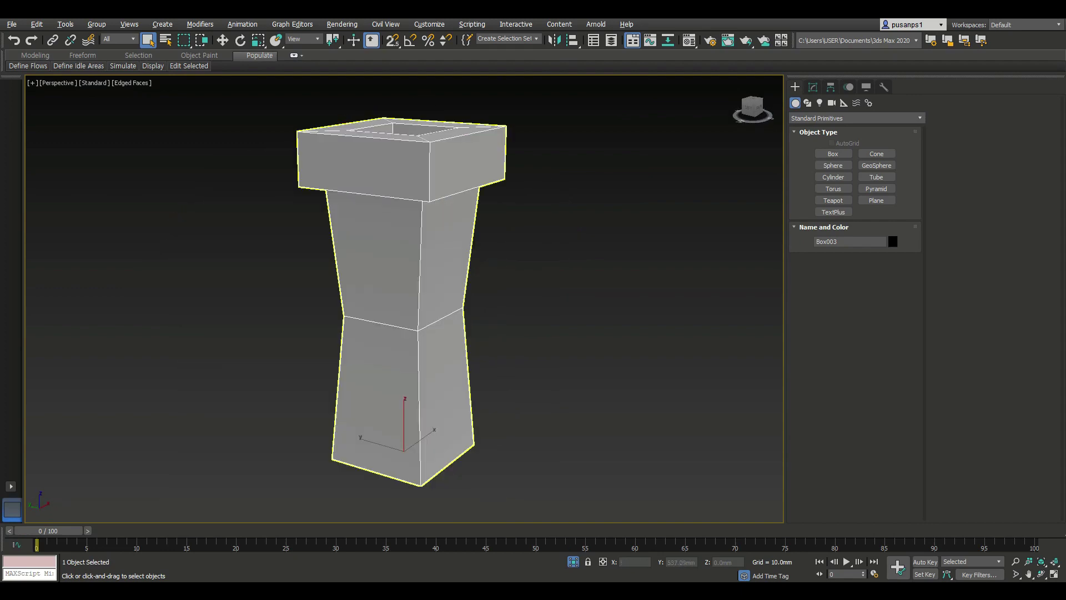
pyautogui.click(813, 87)
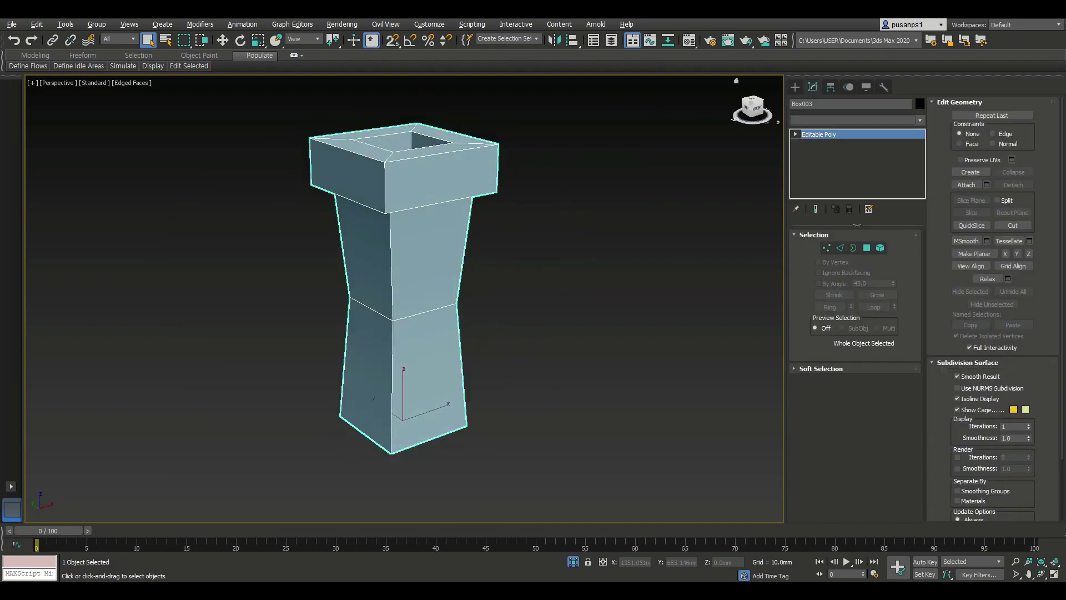
pyautogui.click(855, 120)
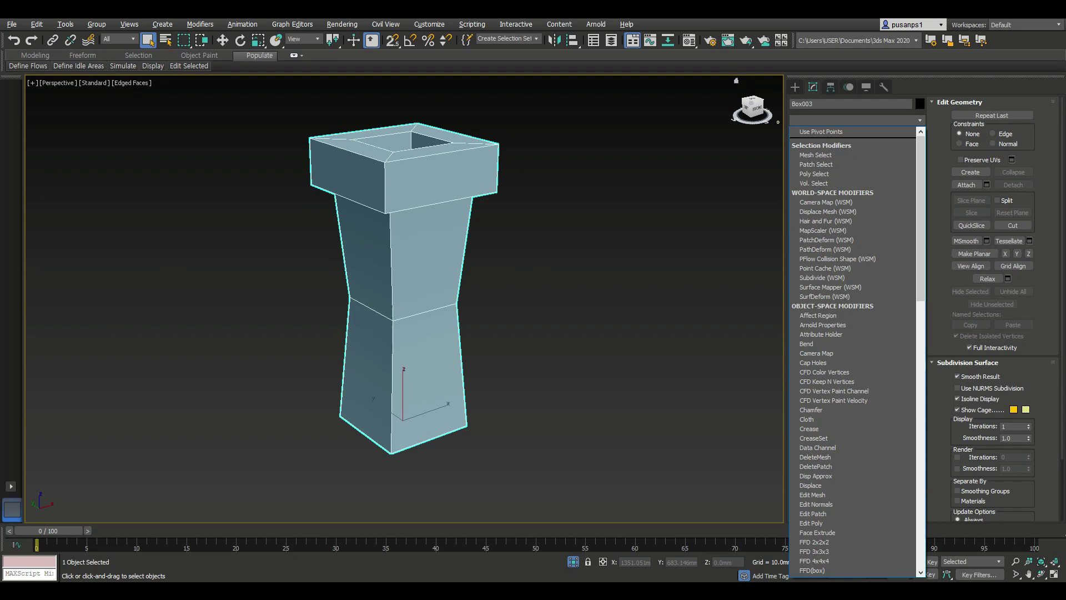
pyautogui.scroll(-10, 833, 311)
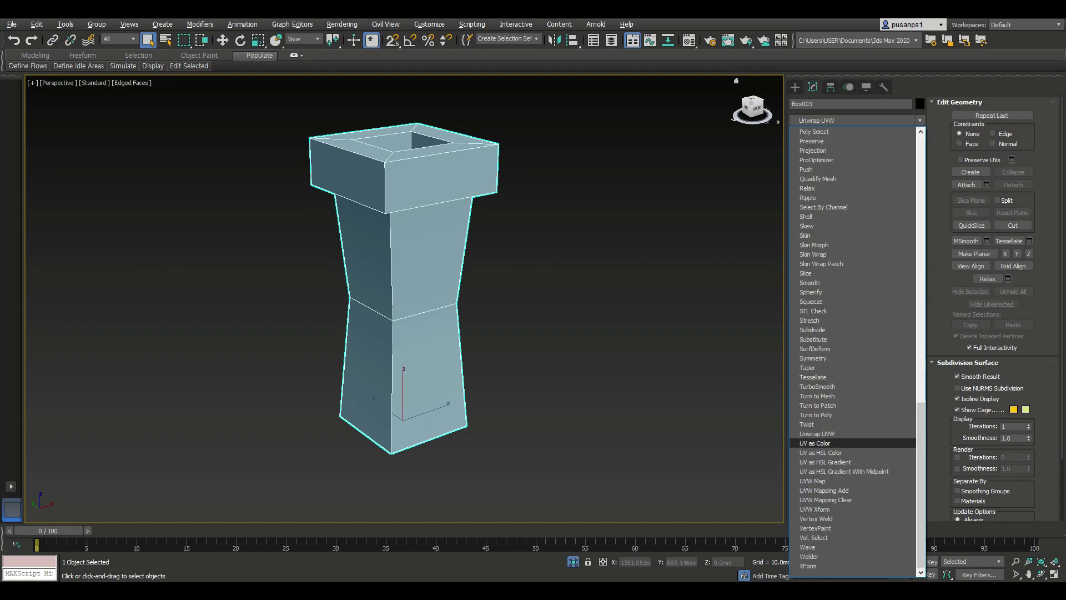
pyautogui.click(822, 443)
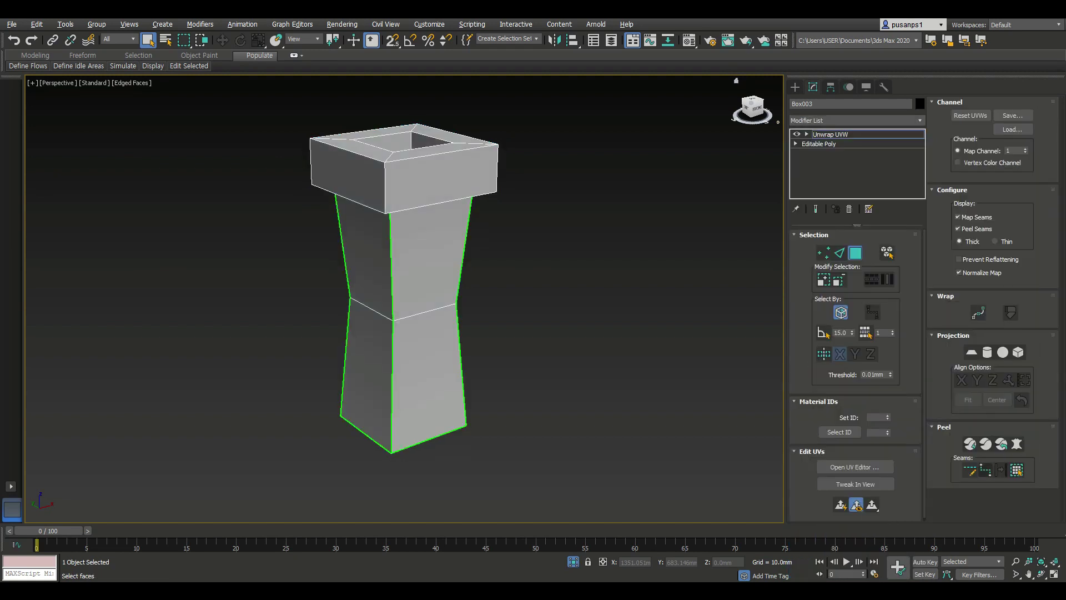
# Step: Turn on Point To Point Seam with Map Seams unchecked, then select the chimney's top band face
pyautogui.click(985, 470)
pyautogui.click(958, 216)
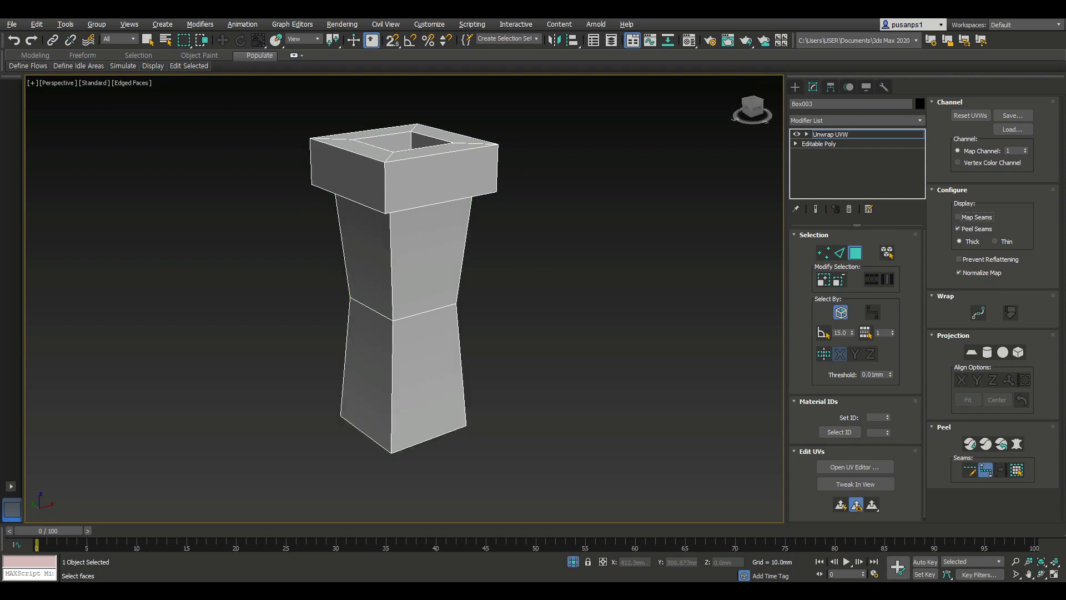
pyautogui.keyDown('alt'); pyautogui.moveTo(388, 289); pyautogui.dragTo(422, 238, button='middle'); pyautogui.keyUp('alt')
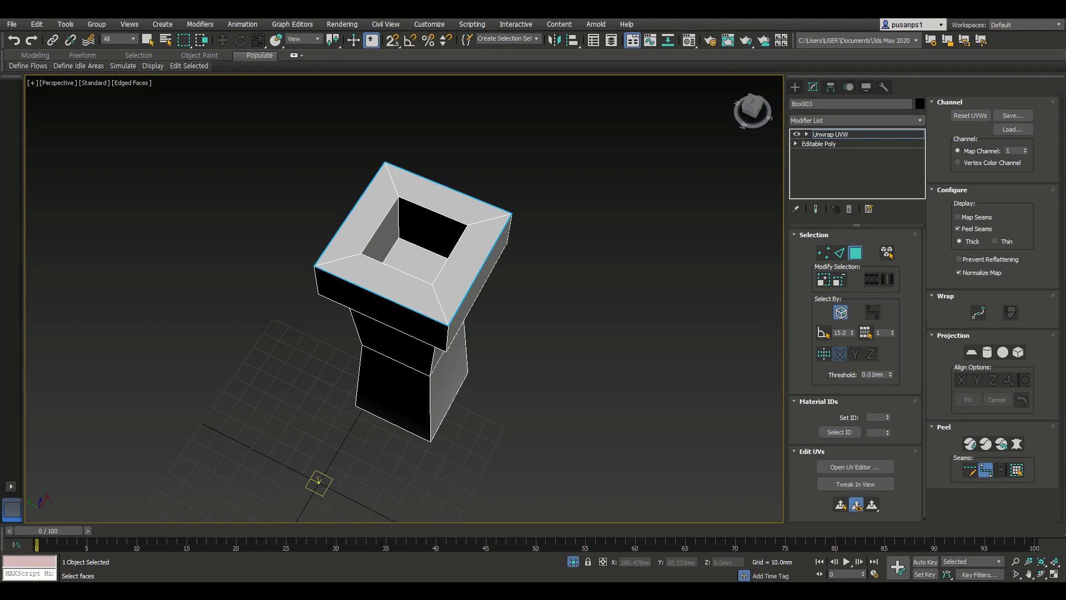
pyautogui.keyDown('alt'); pyautogui.moveTo(394, 277); pyautogui.dragTo(389, 344, button='middle'); pyautogui.keyUp('alt')
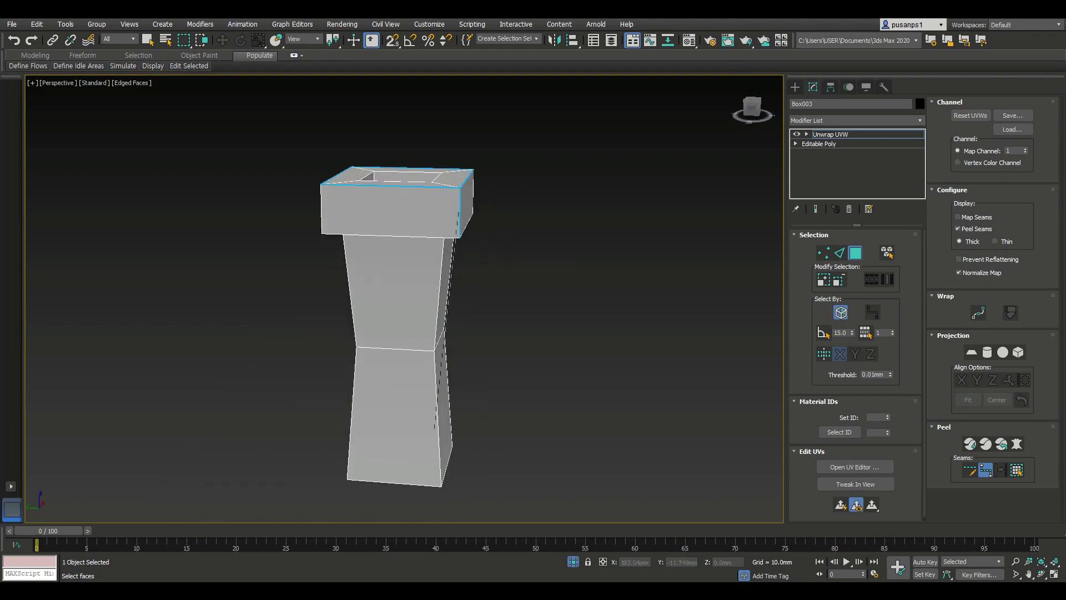
pyautogui.keyDown('alt'); pyautogui.moveTo(422, 183); pyautogui.dragTo(436, 175, button='middle'); pyautogui.keyUp('alt')
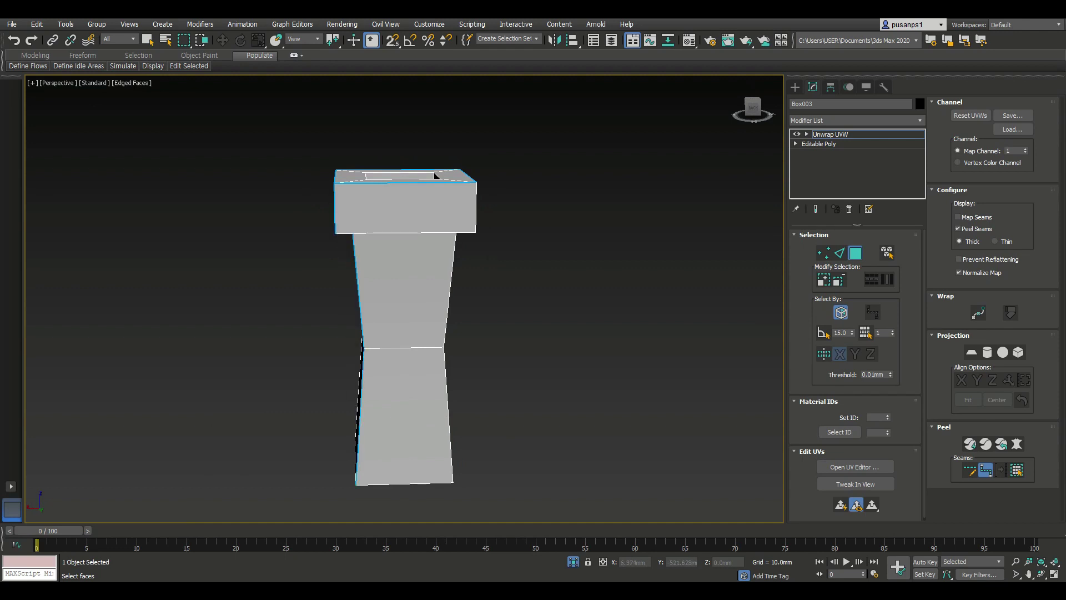
pyautogui.keyDown('alt'); pyautogui.moveTo(436, 175); pyautogui.dragTo(411, 200, button='middle'); pyautogui.keyUp('alt')
pyautogui.press('q')
pyautogui.click(384, 308)
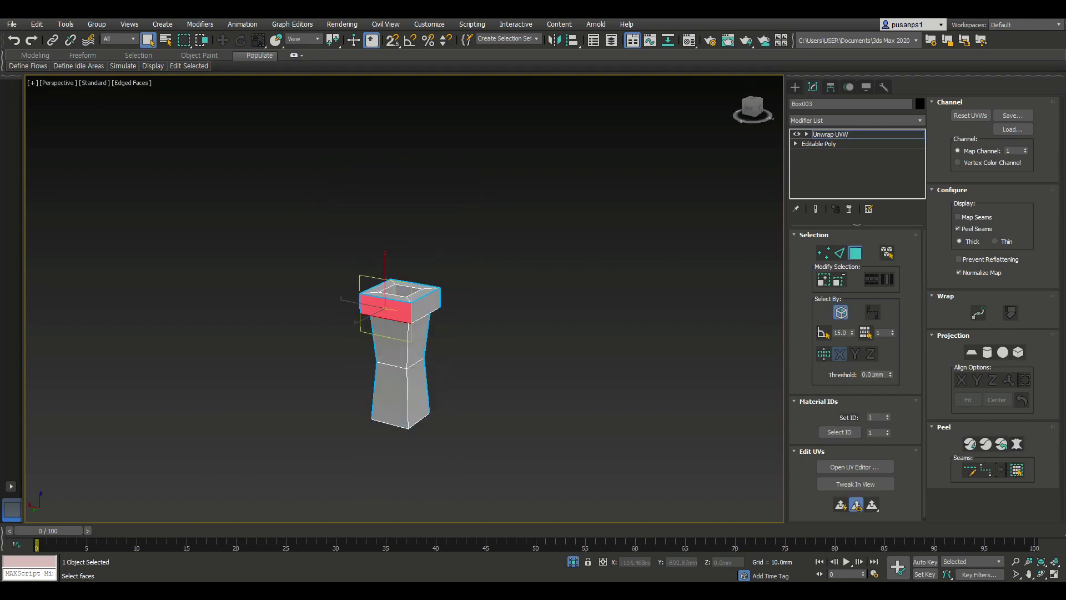
# Step: Pelt-map the selected chimney faces with Start Pelt and Start Relax, then commit
pyautogui.click(1017, 444)
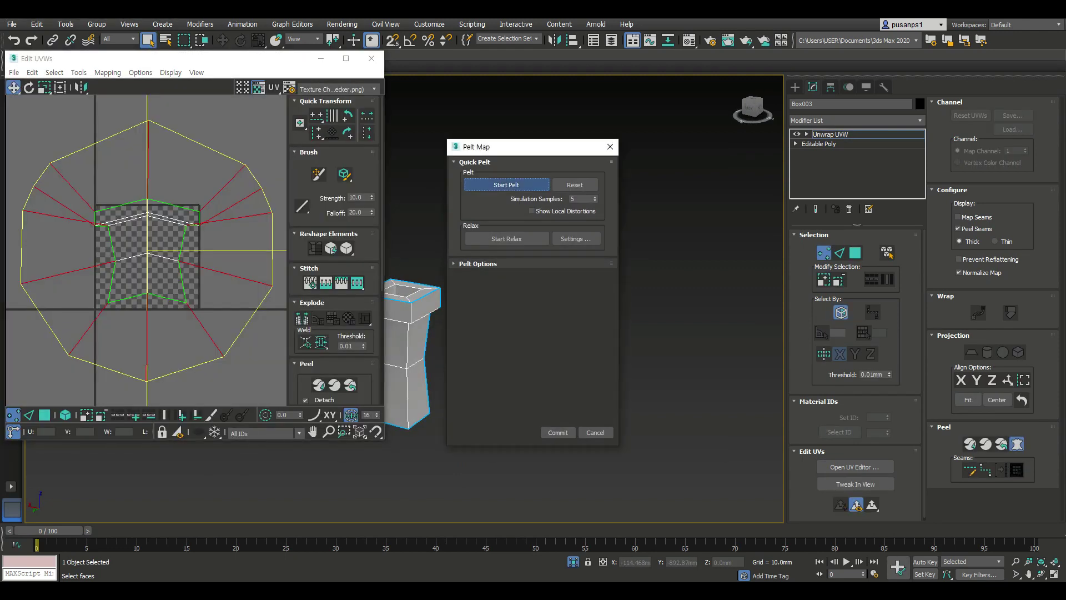
pyautogui.click(507, 184)
pyautogui.click(506, 239)
pyautogui.click(557, 433)
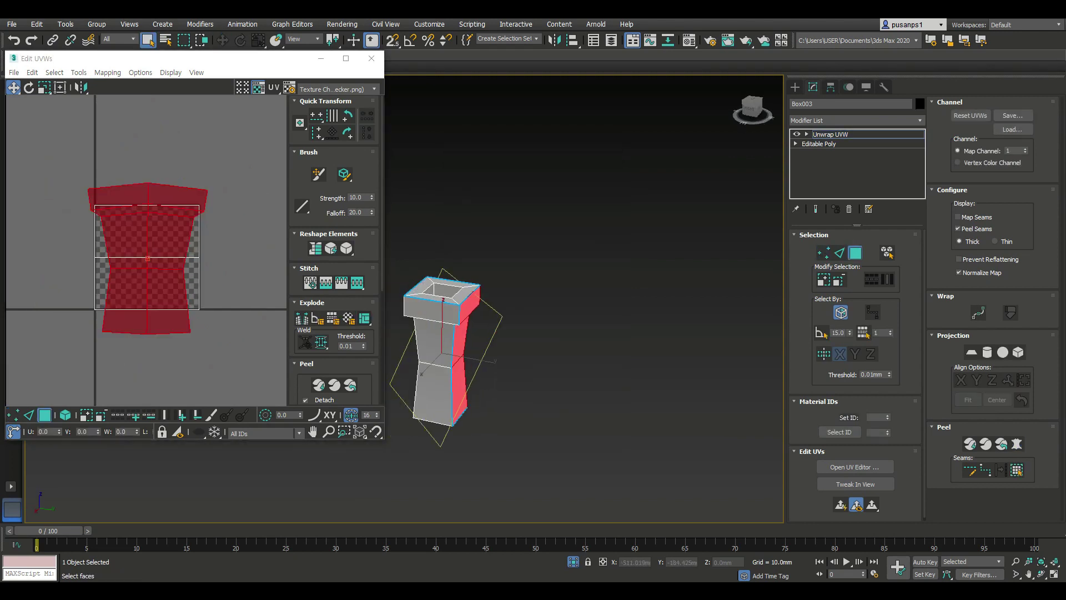
# Step: Select all chimney body faces, pelt map and relax them, and commit
pyautogui.hotkey('ctrl', 'a')
pyautogui.click(1016, 443)
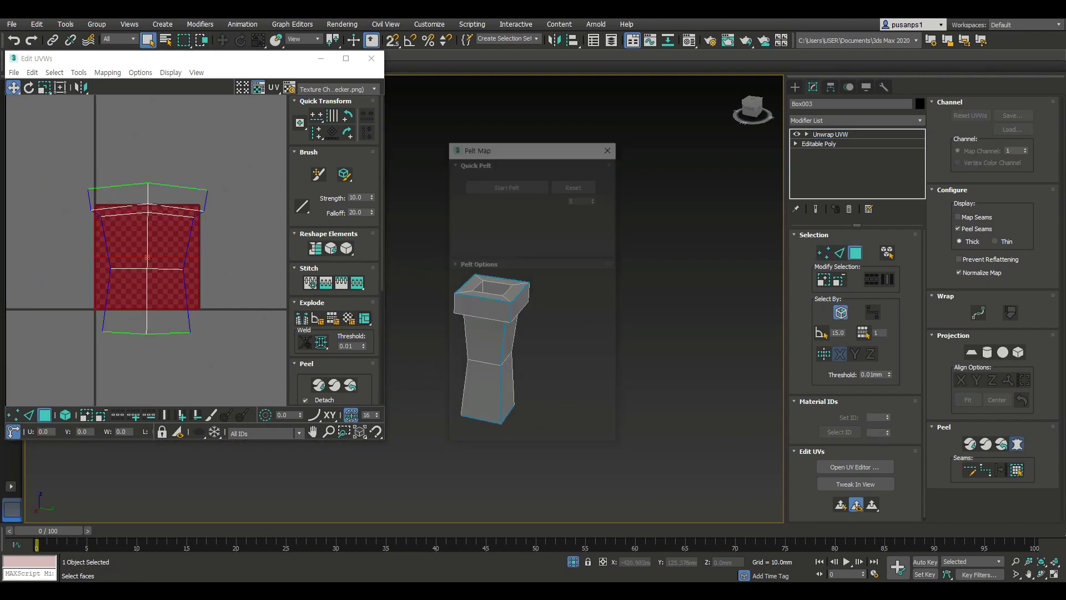
pyautogui.click(507, 238)
pyautogui.click(557, 432)
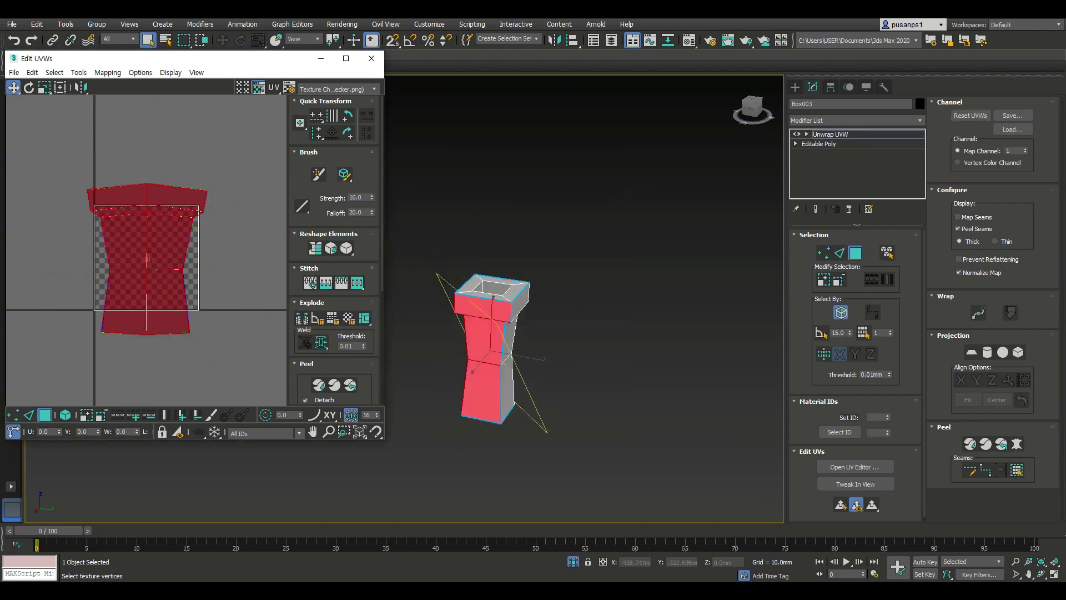
# Step: Move the chimney body UV island to the upper left of the editor
pyautogui.click(65, 414)
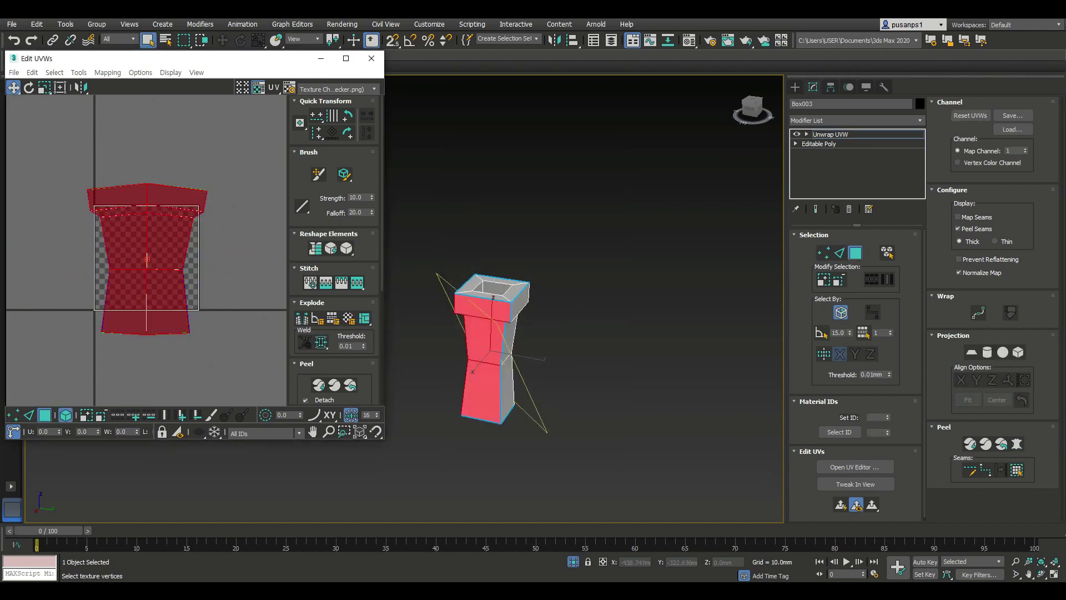
pyautogui.scroll(-2, 155, 322)
pyautogui.moveTo(148, 259); pyautogui.dragTo(50, 166)
pyautogui.moveTo(155, 267); pyautogui.dragTo(182, 277, button='middle')
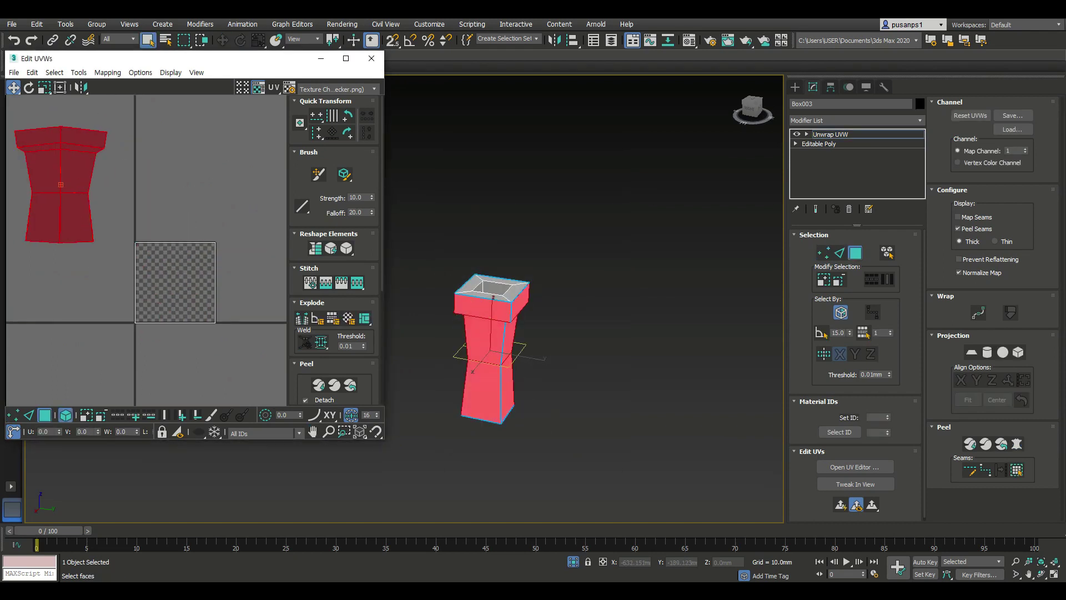
# Step: Select the chimney's top cap faces, grow the selection, then pelt and commit them
pyautogui.keyDown('alt'); pyautogui.moveTo(555, 333); pyautogui.dragTo(555, 389, button='middle'); pyautogui.keyUp('alt')
pyautogui.click(492, 295)
pyautogui.keyDown('alt'); pyautogui.moveTo(492, 295); pyautogui.dragTo(517, 366, button='middle'); pyautogui.keyUp('alt')
pyautogui.click(517, 311)
pyautogui.scroll(2, 516, 344)
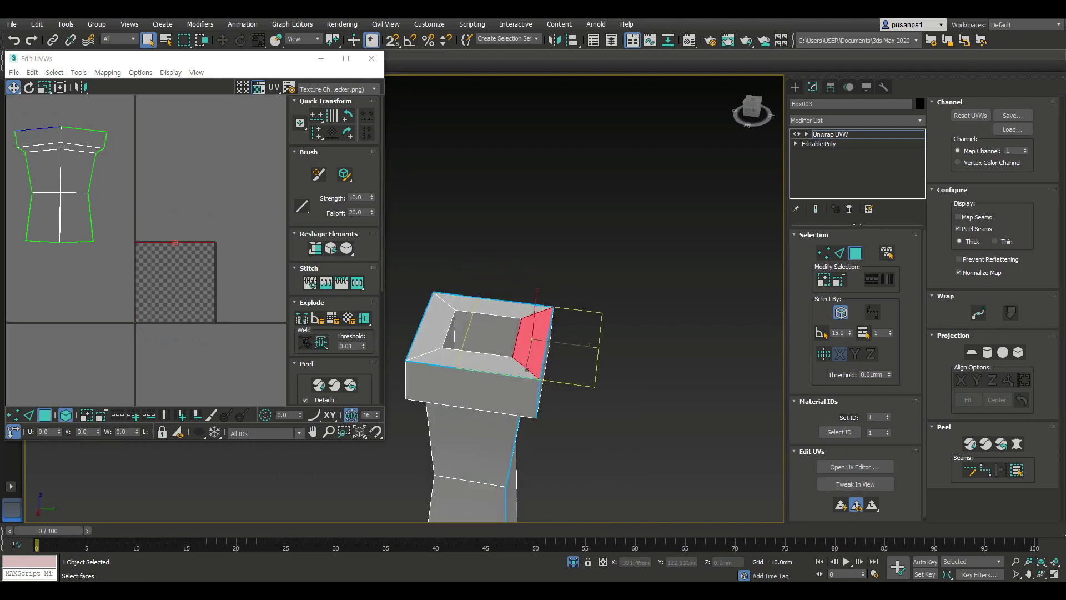
pyautogui.click(1017, 470)
pyautogui.click(1017, 444)
pyautogui.click(506, 184)
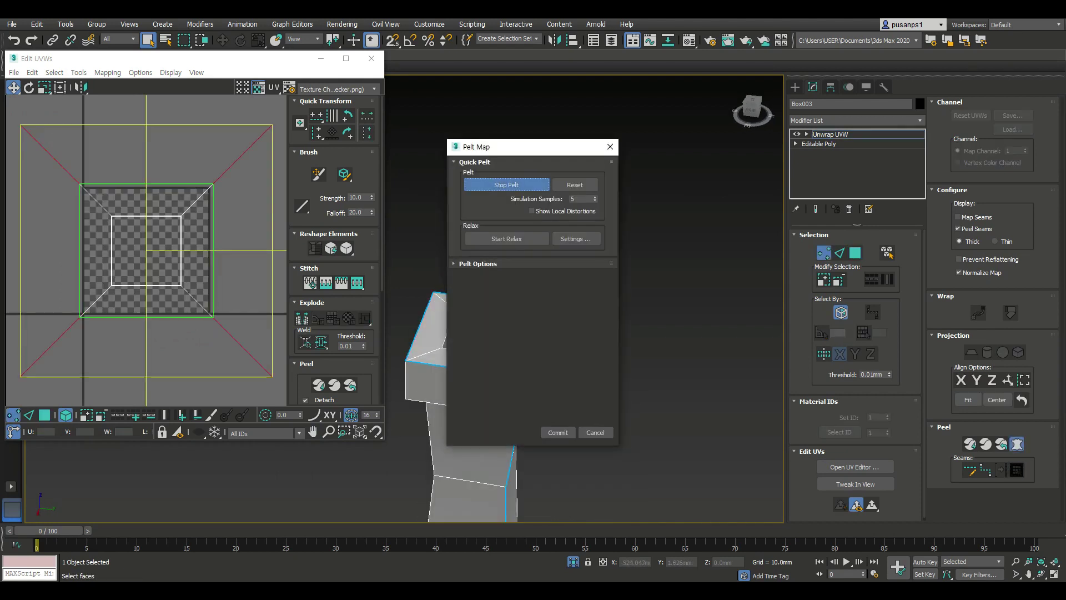
pyautogui.click(558, 432)
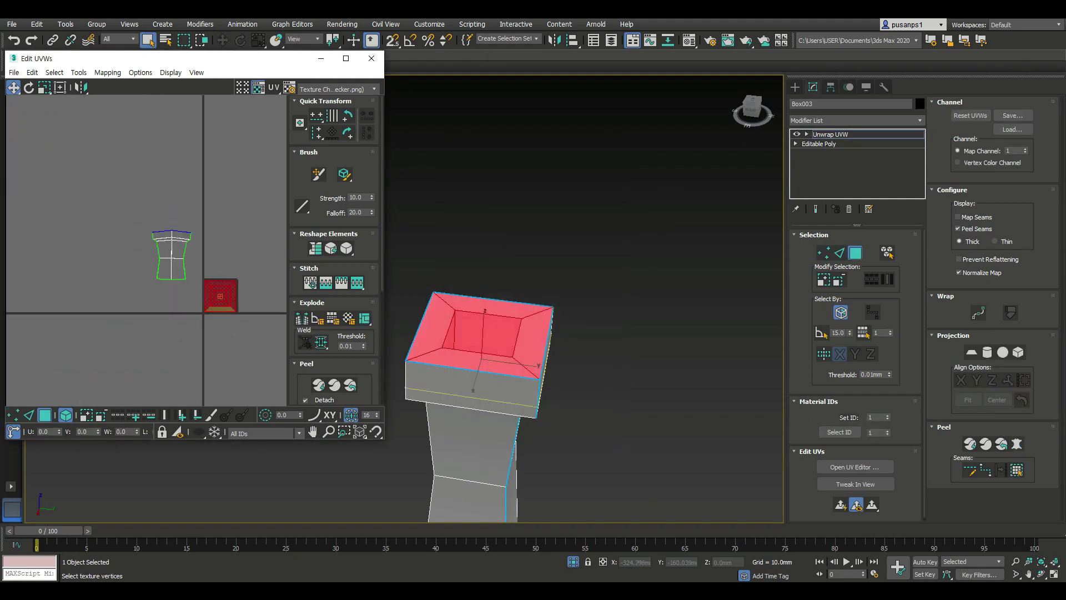
# Step: Gather the cap and body UV islands together in the upper left
pyautogui.moveTo(220, 296); pyautogui.dragTo(108, 245)
pyautogui.moveTo(53, 190); pyautogui.dragTo(222, 333)
pyautogui.moveTo(140, 254); pyautogui.dragTo(122, 130)
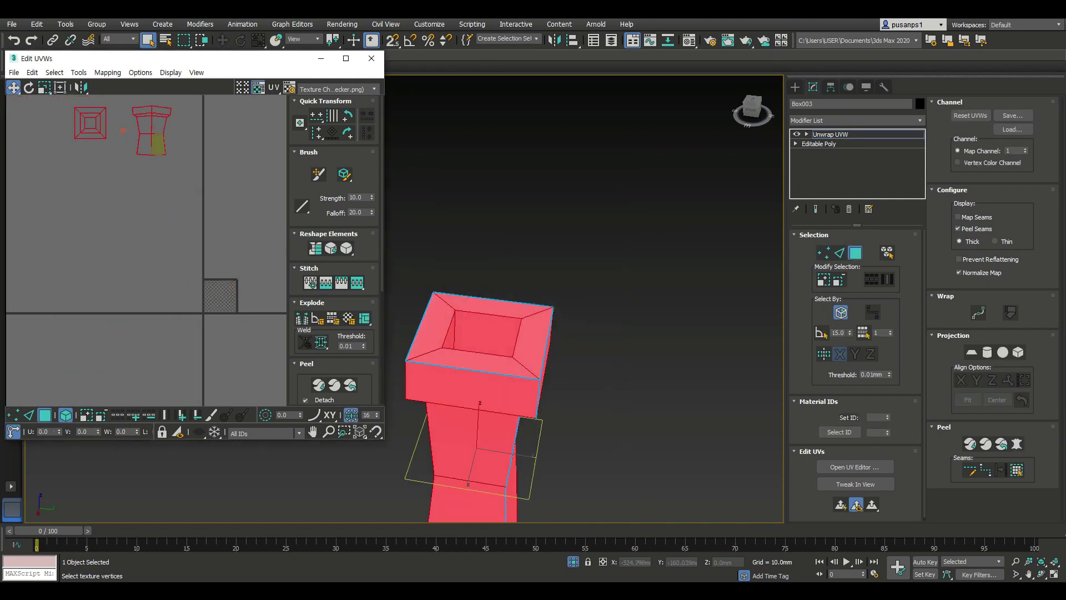
pyautogui.click(184, 183)
pyautogui.scroll(-3, 189, 183)
pyautogui.moveTo(188, 184); pyautogui.dragTo(118, 173, button='middle')
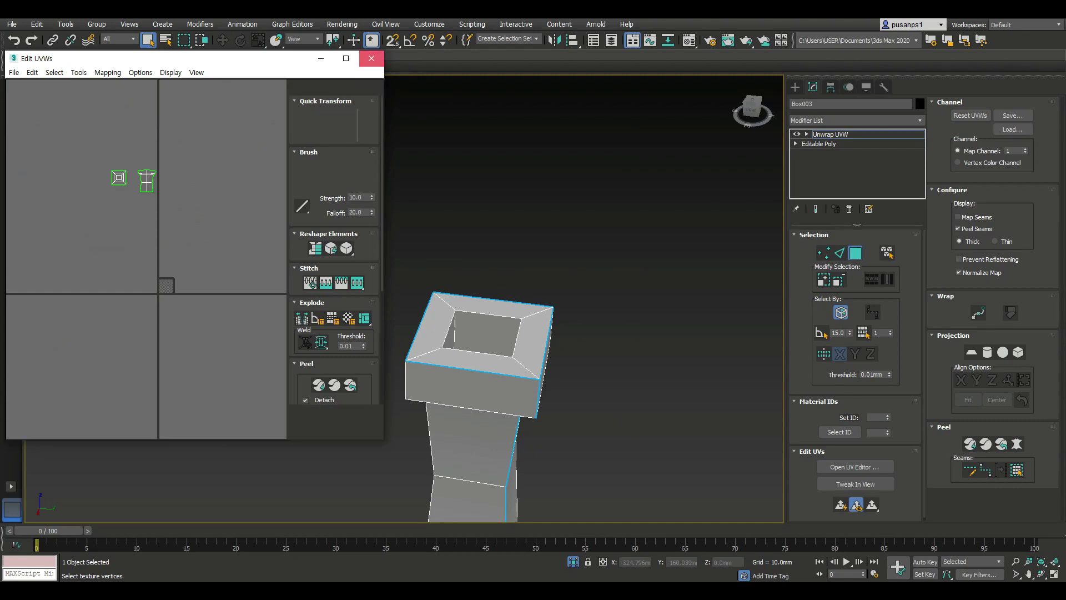
# Step: Close the UV editor and leave sub-object editing
pyautogui.click(371, 58)
pyautogui.click(795, 86)
pyautogui.click(855, 117)
# Step: Select the front steps Box004 and frame them in the view with Z
pyautogui.click(728, 157)
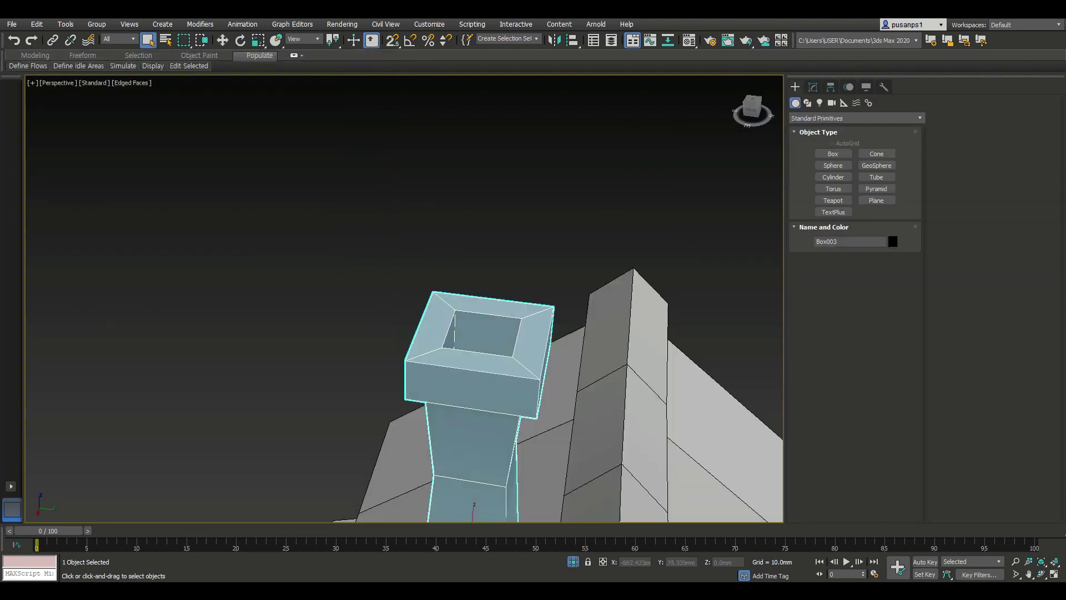
pyautogui.scroll(-5, 478, 355)
pyautogui.keyDown('alt'); pyautogui.moveTo(477, 333); pyautogui.dragTo(378, 300, button='middle'); pyautogui.keyUp('alt')
pyautogui.keyDown('ctrl'); pyautogui.click(455, 189); pyautogui.keyUp('ctrl')
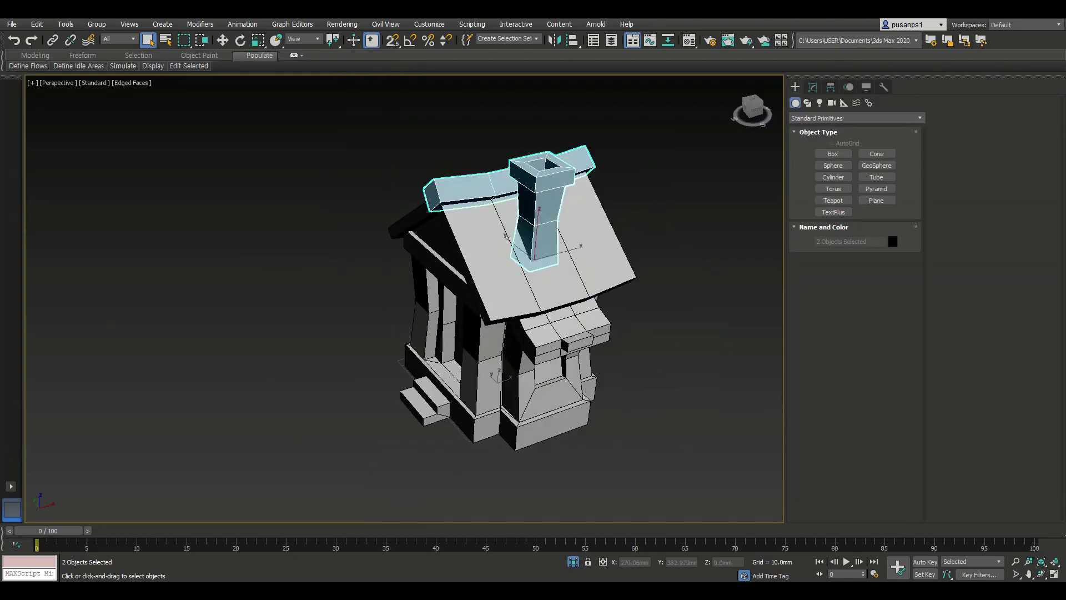
pyautogui.keyDown('ctrl'); pyautogui.click(556, 266); pyautogui.keyUp('ctrl')
pyautogui.moveTo(555, 267)
pyautogui.keyDown('alt'); pyautogui.mouseDown(button='middle')
pyautogui.moveTo(588, 311)
pyautogui.moveTo(589, 278)
pyautogui.mouseUp(button='middle'); pyautogui.keyUp('alt')
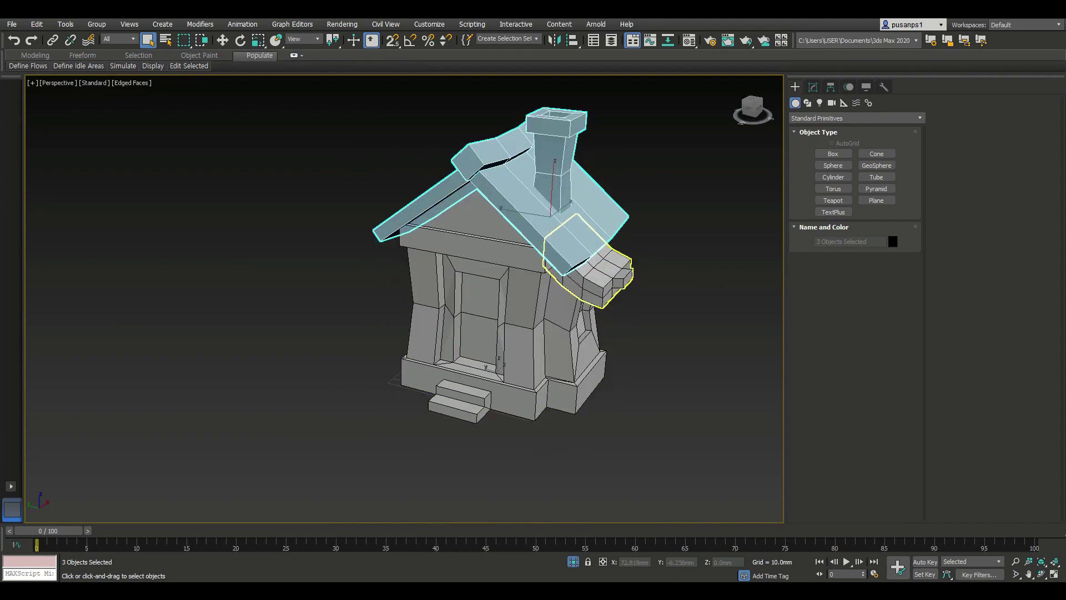
pyautogui.click(458, 397)
pyautogui.press('z')
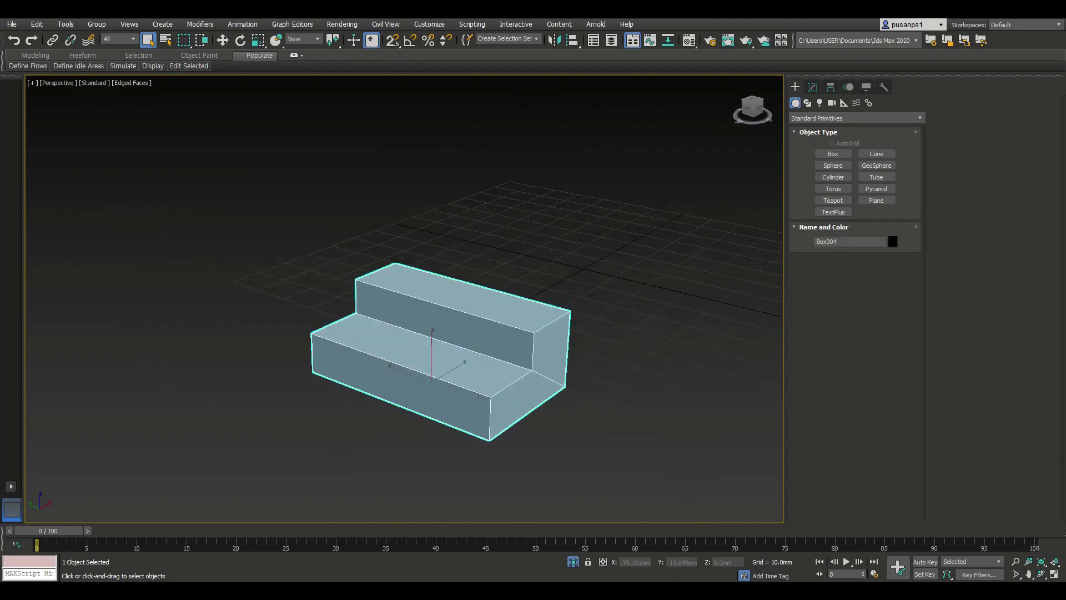
pyautogui.keyDown('alt'); pyautogui.moveTo(439, 345); pyautogui.dragTo(477, 350, button='middle'); pyautogui.keyUp('alt')
# Step: Add an Unwrap UVW modifier to the steps and switch to face level
pyautogui.click(813, 86)
pyautogui.click(855, 119)
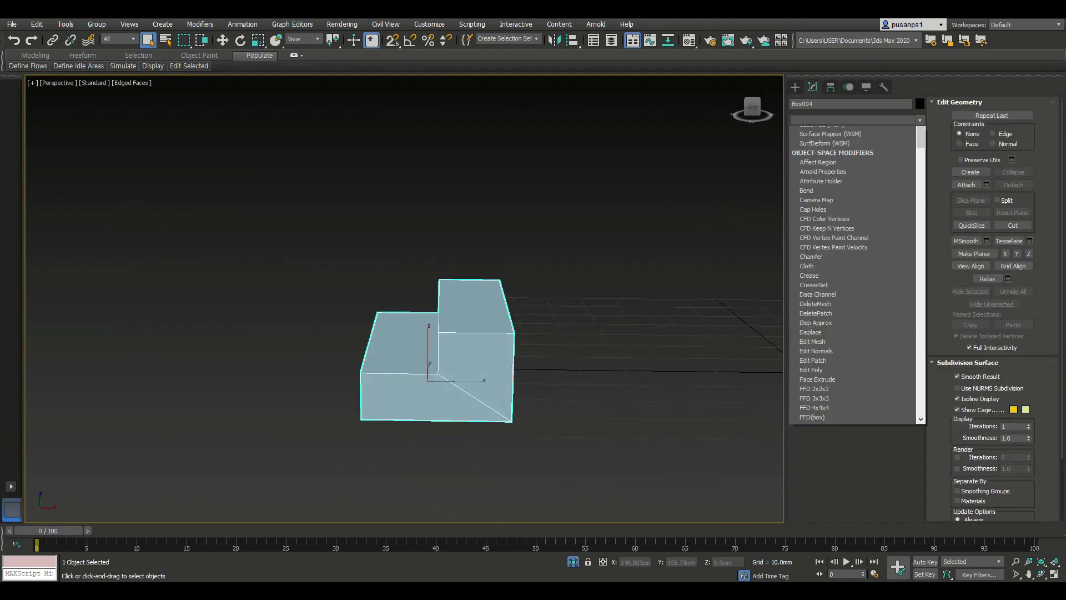
pyautogui.scroll(-5, 850, 334)
pyautogui.click(817, 434)
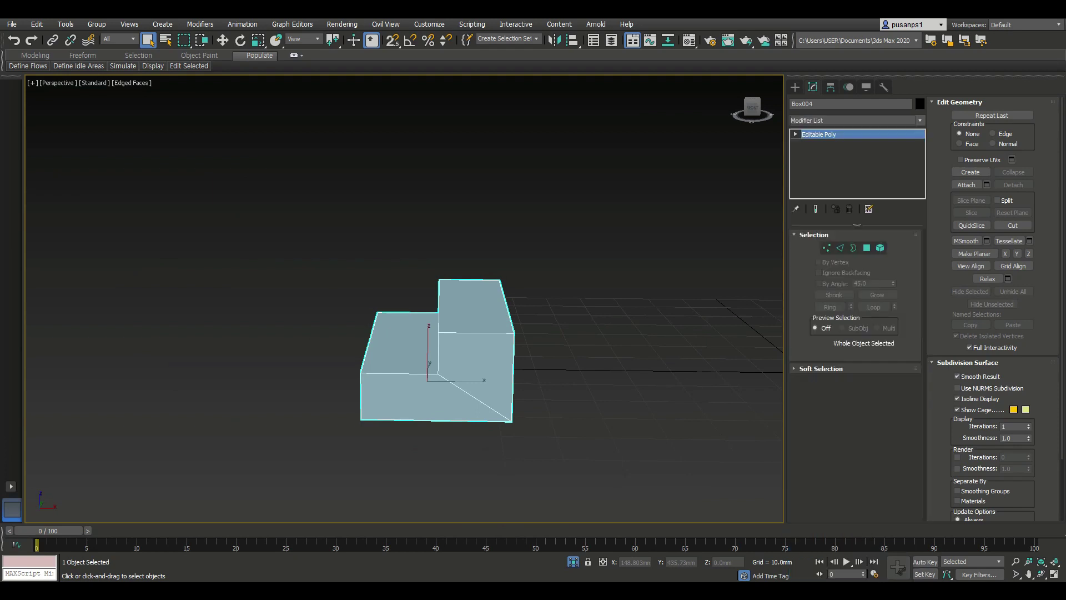
pyautogui.click(856, 252)
pyautogui.keyDown('alt'); pyautogui.moveTo(444, 345); pyautogui.dragTo(500, 345, button='middle'); pyautogui.keyUp('alt')
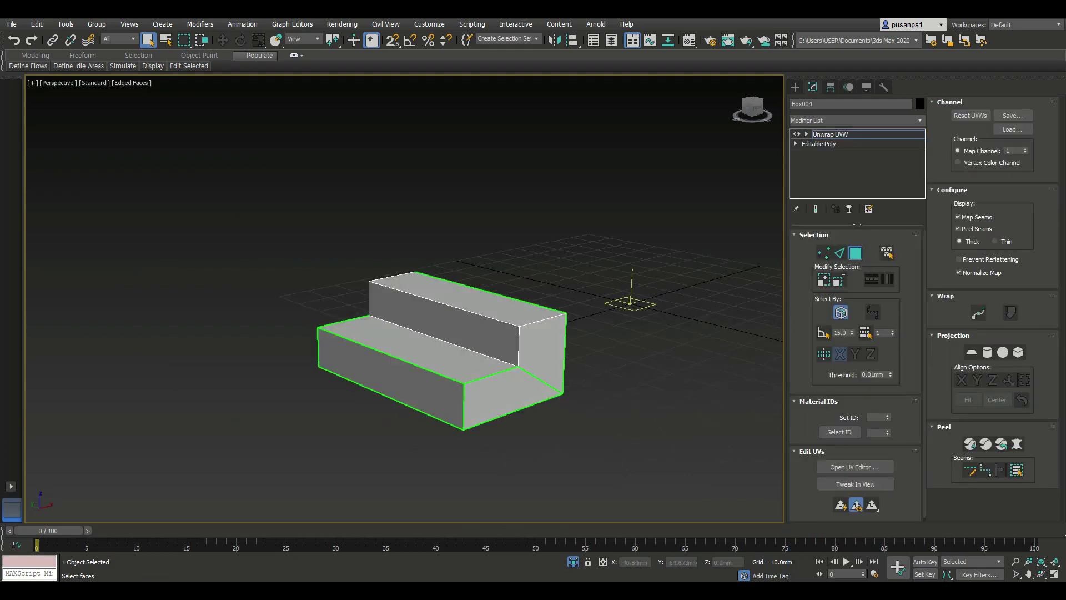
# Step: Turn off Map Seams display and view the steps from the front
pyautogui.click(958, 217)
pyautogui.keyDown('alt'); pyautogui.moveTo(445, 344); pyautogui.dragTo(461, 341, button='middle'); pyautogui.keyUp('alt')
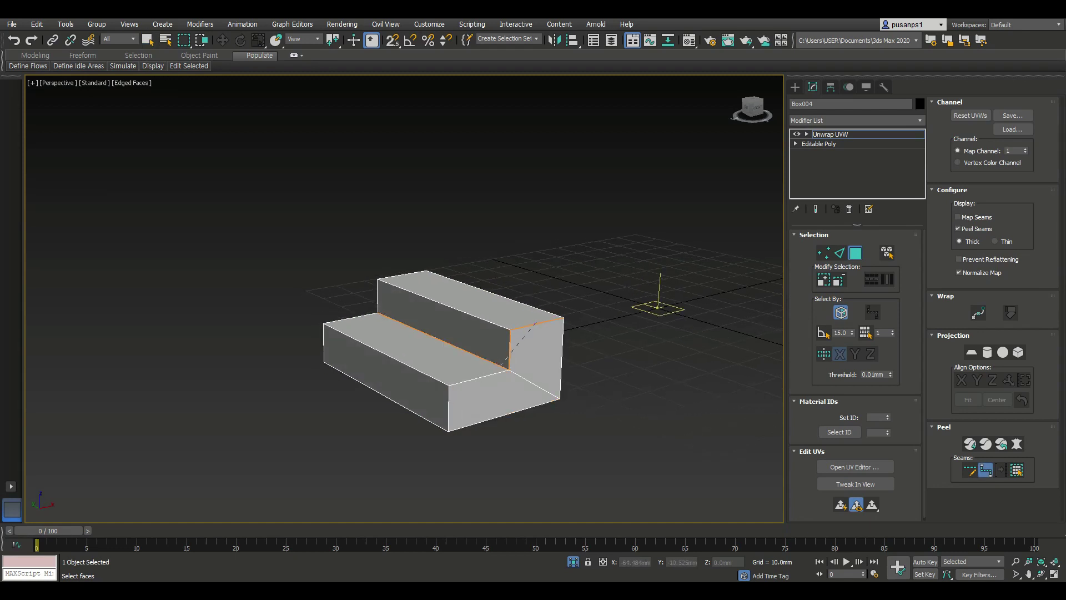
pyautogui.moveTo(444, 345)
pyautogui.keyDown('alt'); pyautogui.mouseDown(button='middle')
pyautogui.moveTo(422, 342)
pyautogui.moveTo(433, 343)
pyautogui.mouseUp(button='middle'); pyautogui.keyUp('alt')
pyautogui.press('q')
pyautogui.click(534, 397)
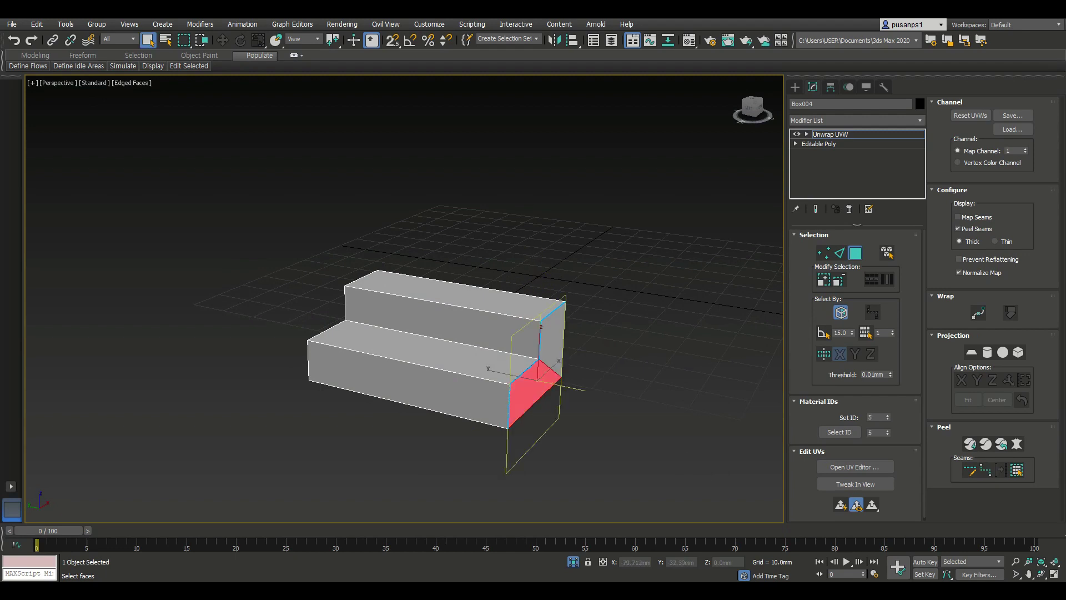
pyautogui.click(638, 444)
# Step: Switch to edge level and inspect the steps' end and corner edges
pyautogui.press('2')
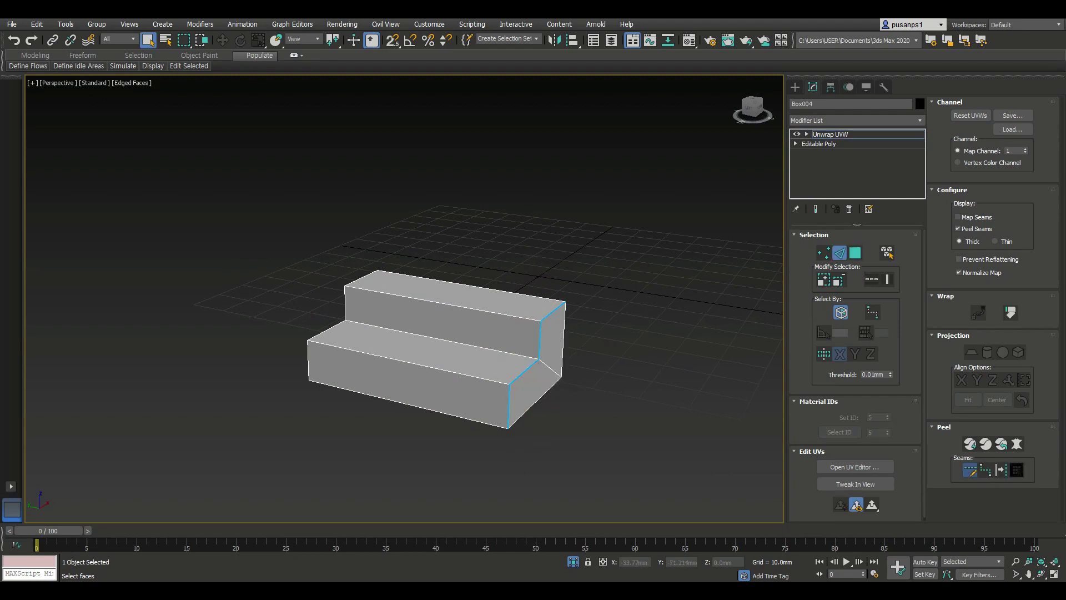
pyautogui.keyDown('alt'); pyautogui.moveTo(433, 344); pyautogui.dragTo(517, 344, button='middle'); pyautogui.keyUp('alt')
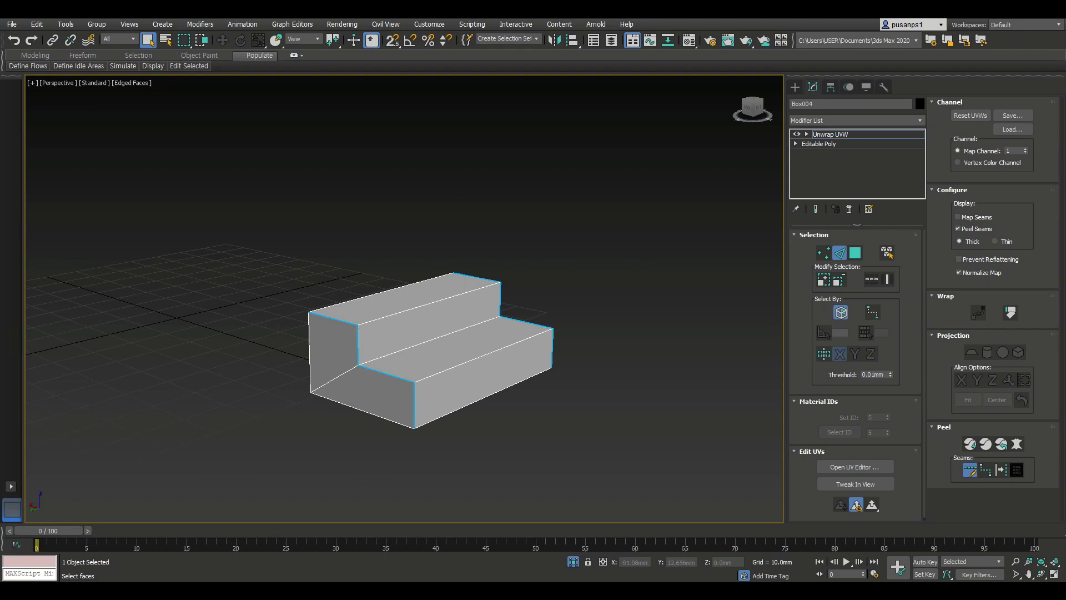
pyautogui.rightClick(388, 409)
pyautogui.keyDown('alt'); pyautogui.moveTo(388, 410); pyautogui.dragTo(455, 400, button='middle'); pyautogui.keyUp('alt')
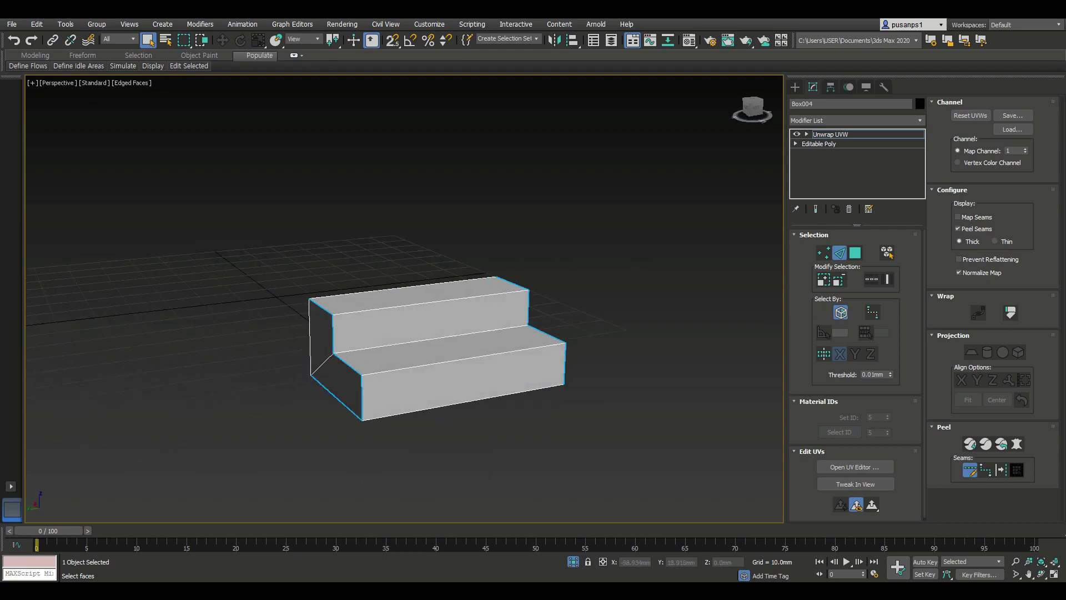
# Step: Return to face level and select all faces of the steps
pyautogui.press('3')
pyautogui.hotkey('ctrl', 'a')
pyautogui.hotkey('ctrl', 'd')
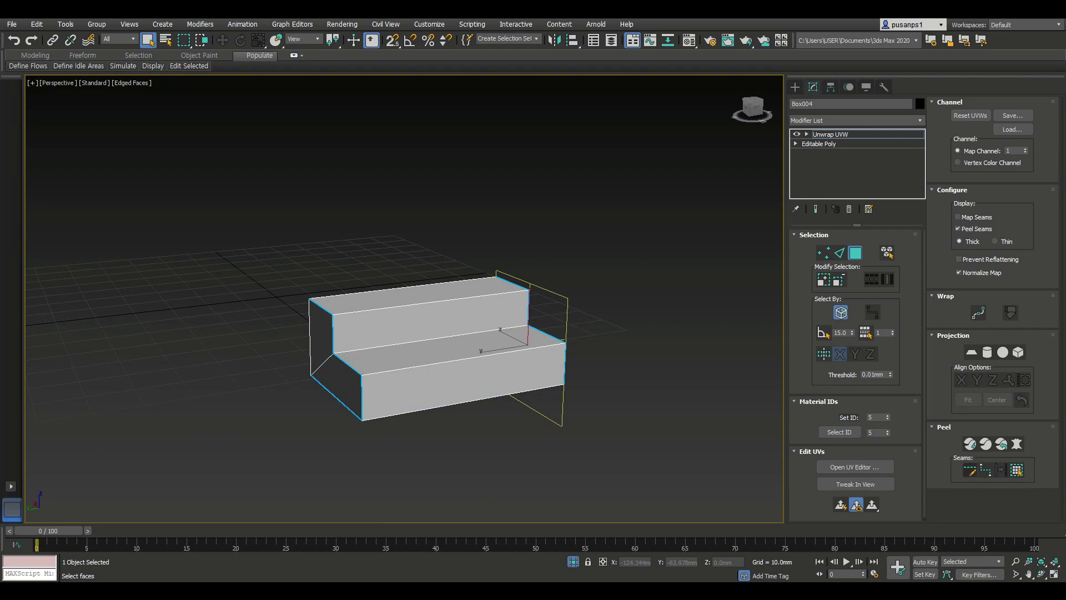
pyautogui.keyDown('alt'); pyautogui.moveTo(256, 266); pyautogui.dragTo(298, 262, button='middle'); pyautogui.keyUp('alt')
pyautogui.hotkey('ctrl', 'a')
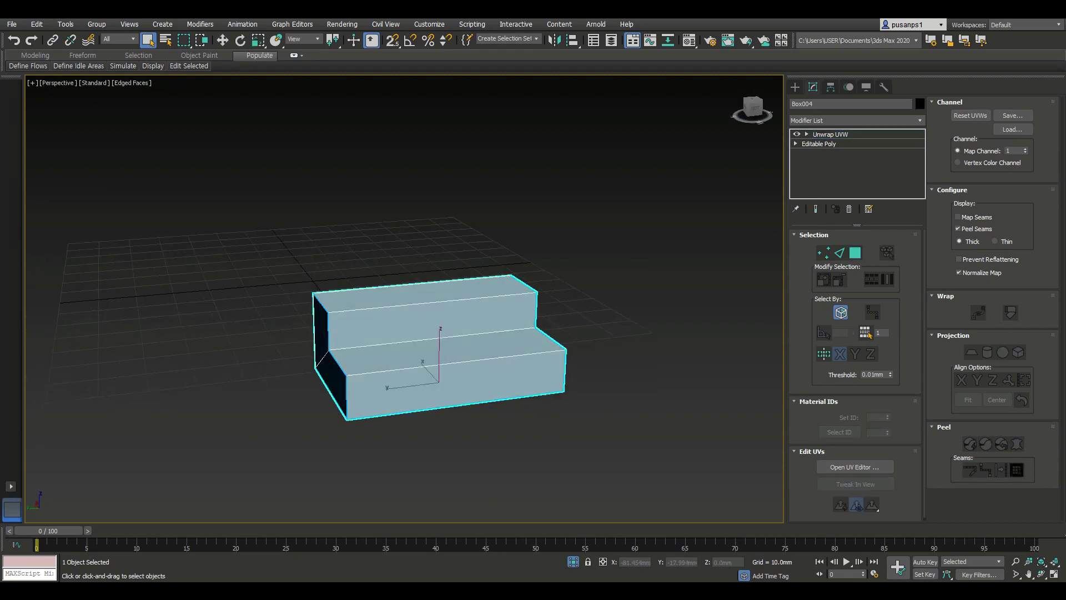
pyautogui.click(455, 384)
pyautogui.hotkey('ctrl', 'a')
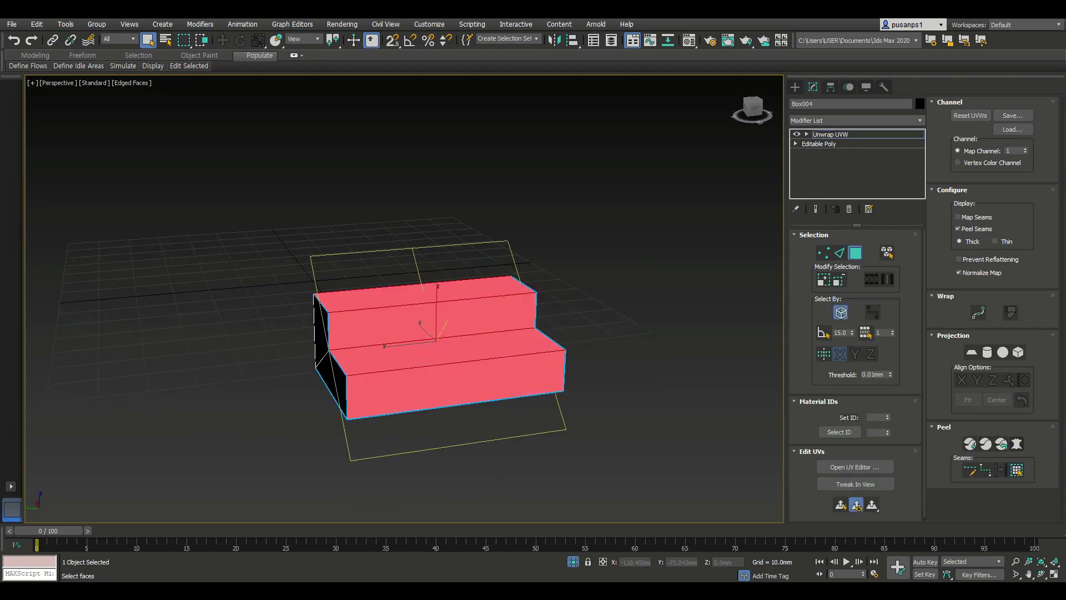
# Step: Pelt-map and relax the selected stair faces, then commit the layout
pyautogui.click(1017, 444)
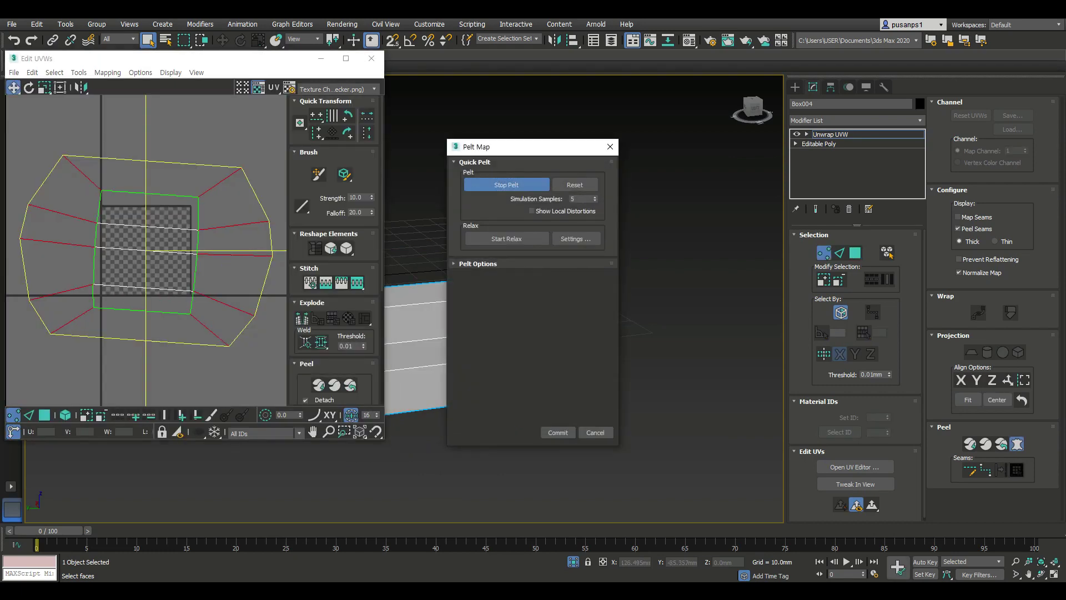
pyautogui.click(506, 238)
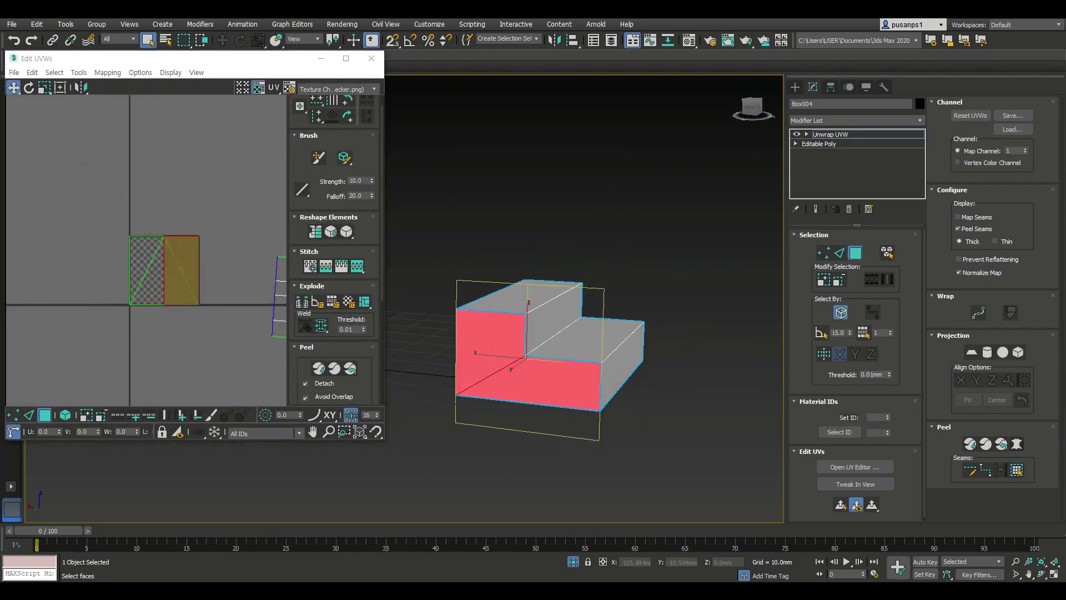
pyautogui.click(1016, 443)
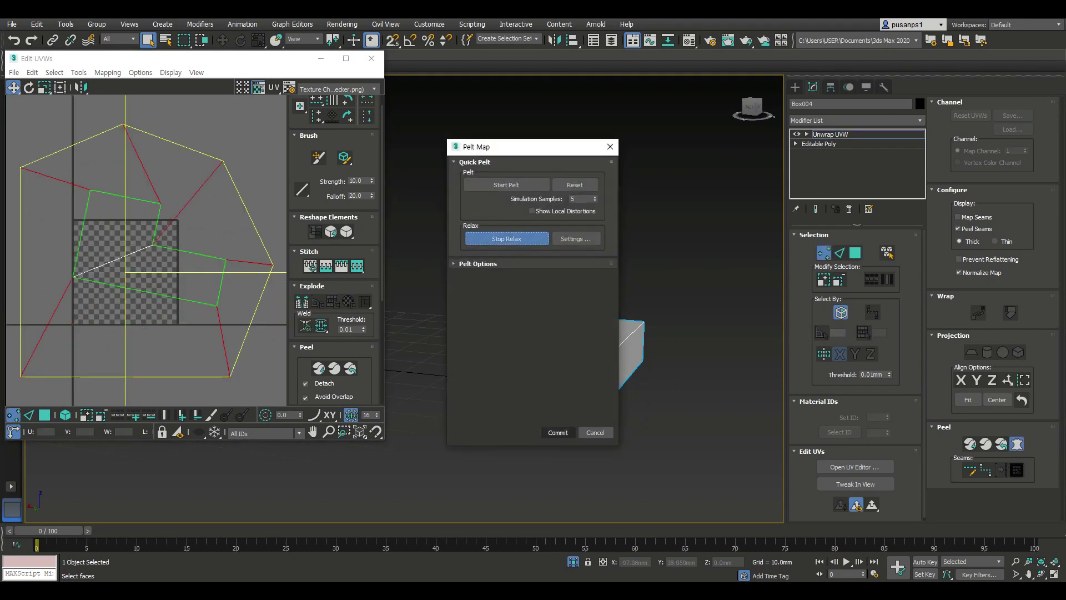
pyautogui.click(557, 432)
# Step: Select the remaining stair faces and pelt-map them into their own UV shells
pyautogui.keyDown('alt'); pyautogui.moveTo(556, 344); pyautogui.dragTo(517, 334, button='middle'); pyautogui.keyUp('alt')
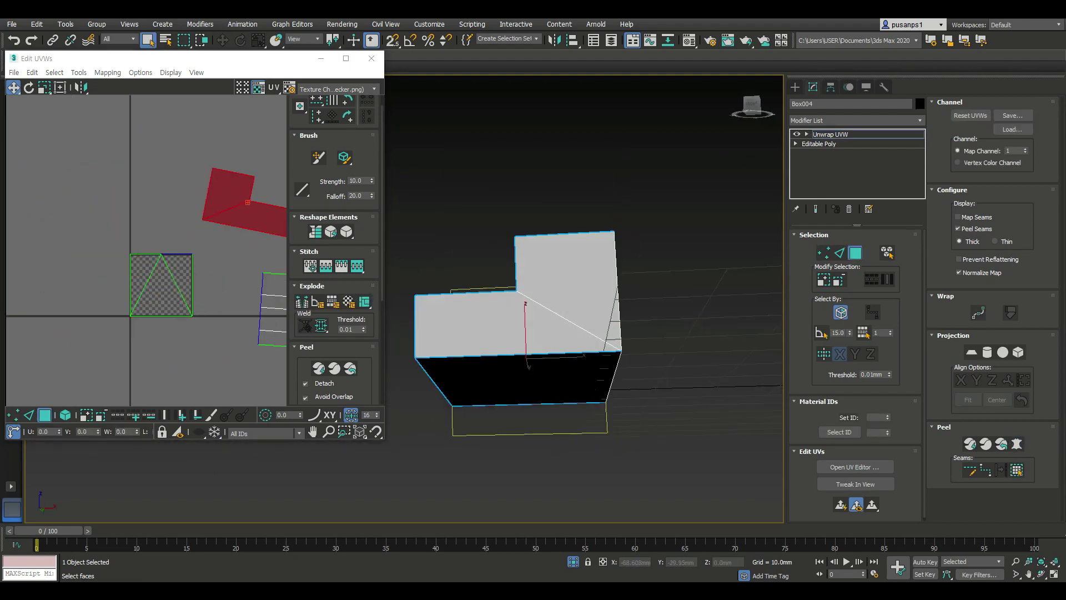
pyautogui.click(472, 327)
pyautogui.click(1017, 444)
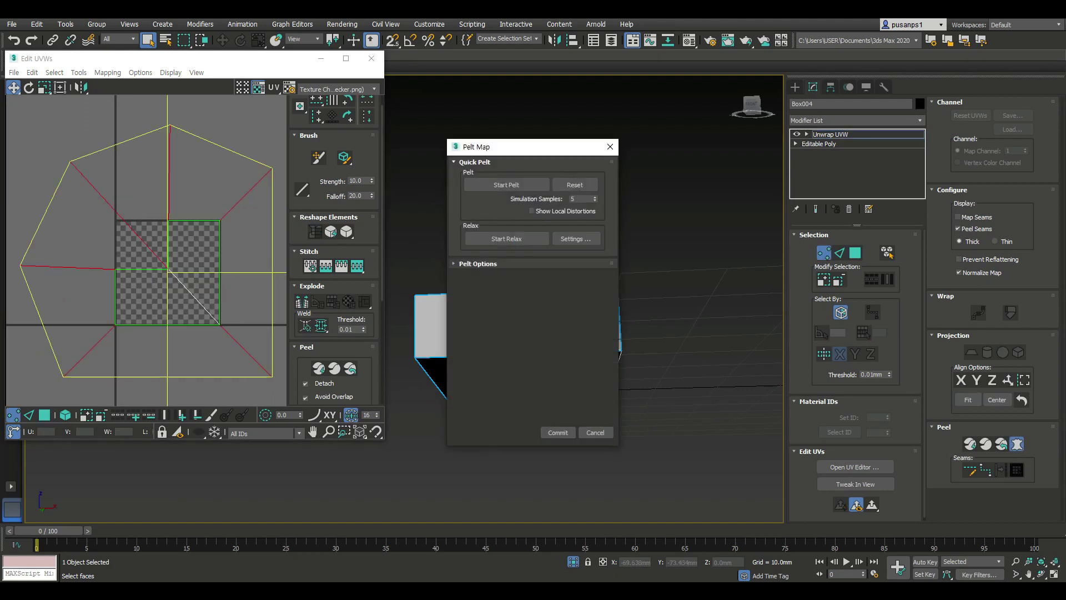
pyautogui.click(558, 432)
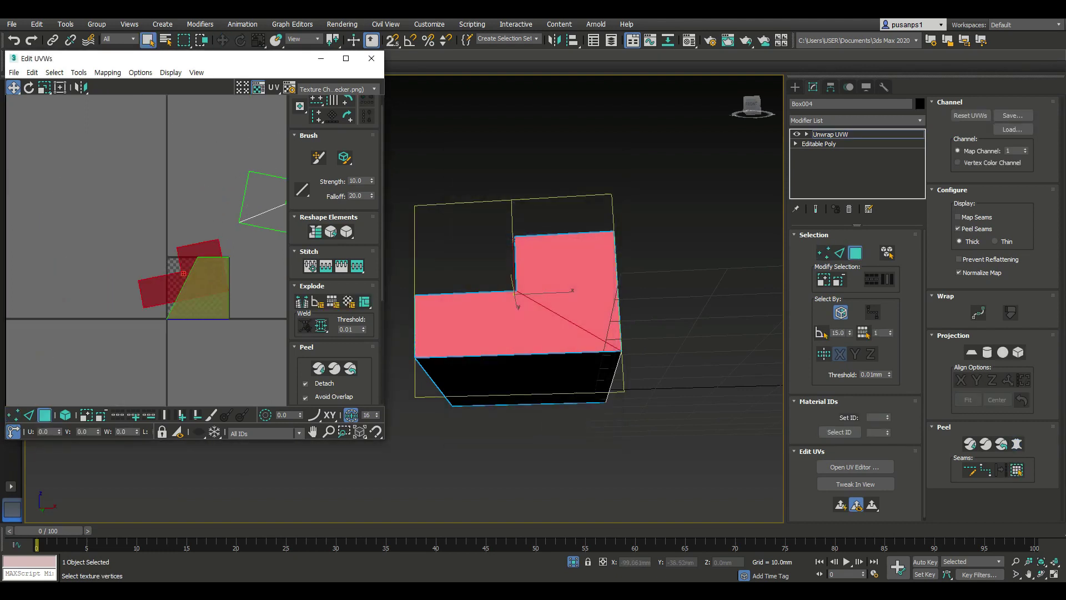
pyautogui.click(1017, 443)
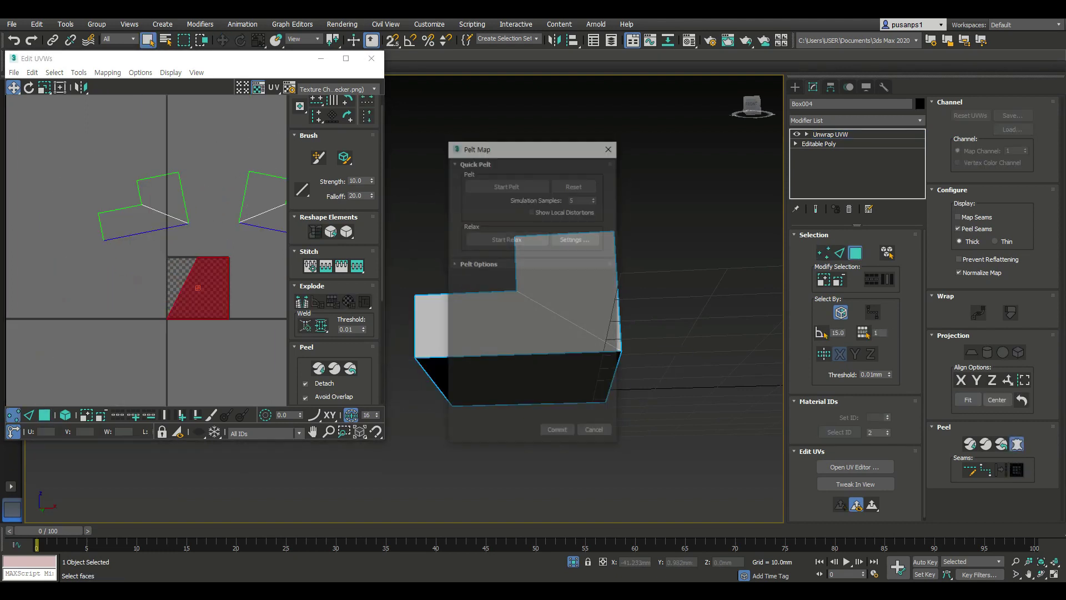
pyautogui.click(558, 432)
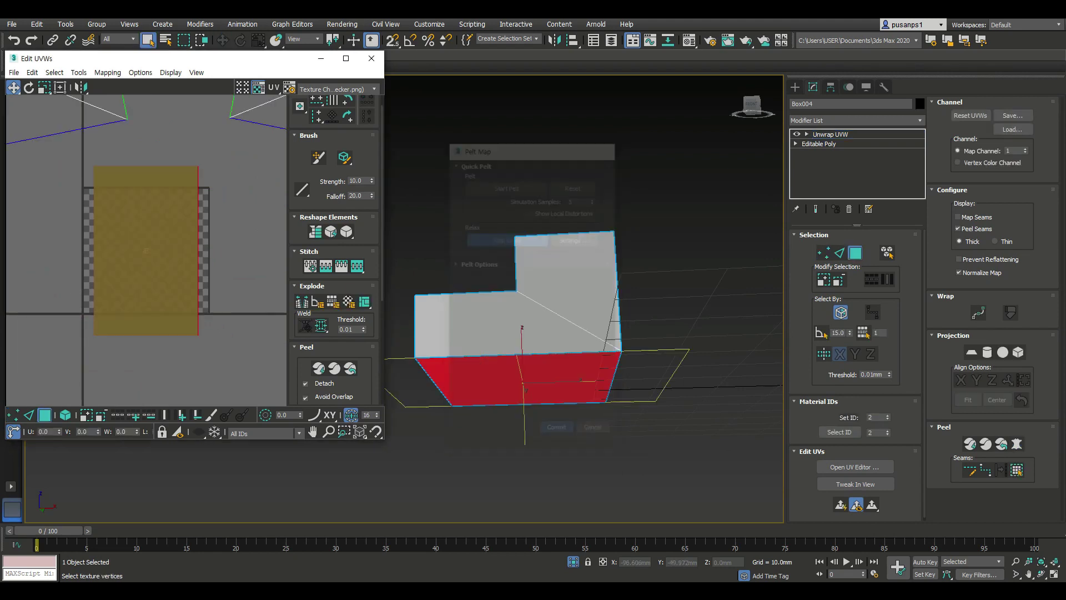
# Step: Move the flattened stair piece aside and reposition the two small top UV pieces
pyautogui.moveTo(119, 277); pyautogui.dragTo(162, 293)
pyautogui.moveTo(64, 182); pyautogui.dragTo(196, 248)
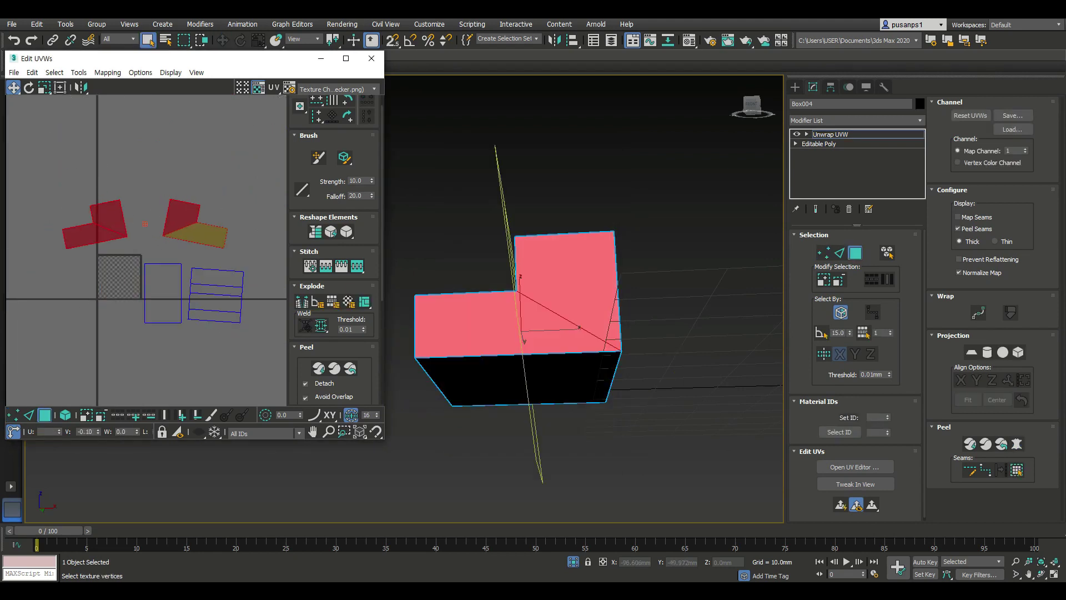
pyautogui.moveTo(94, 222); pyautogui.dragTo(114, 233)
pyautogui.click(200, 227)
# Step: Stitch the two small pieces at their matching corner vertices into one L-shaped island
pyautogui.press('1')
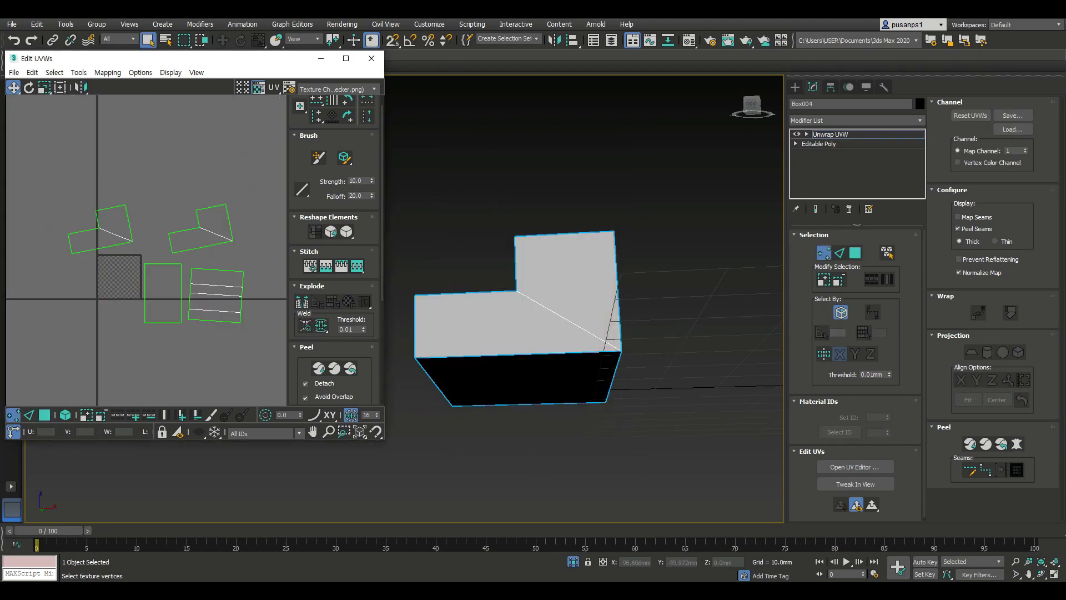
pyautogui.click(168, 234)
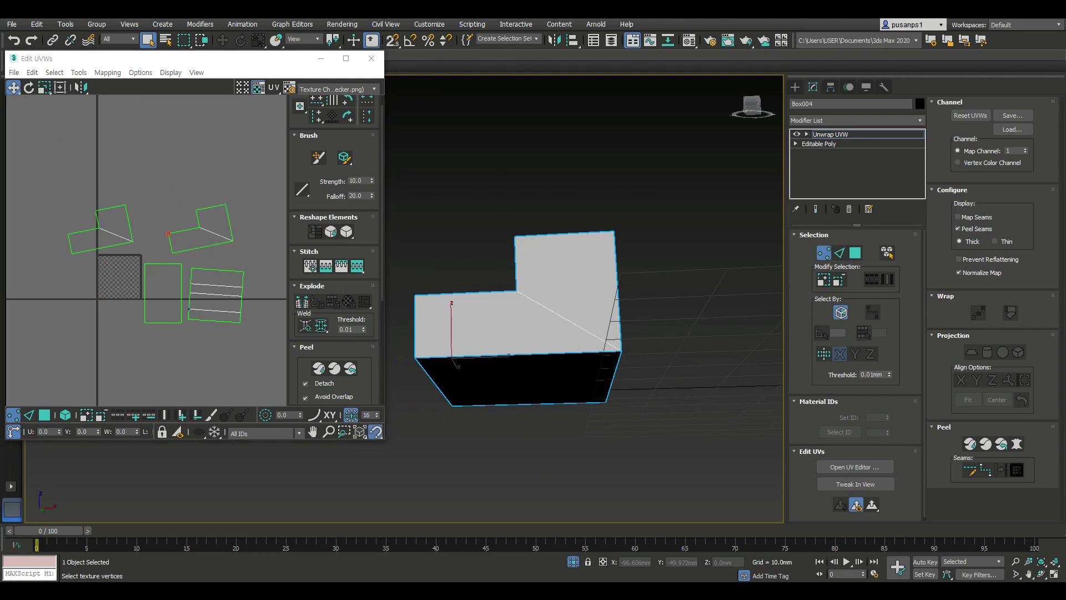
pyautogui.click(200, 228)
pyautogui.hotkey('ctrl', 'shift', 's')
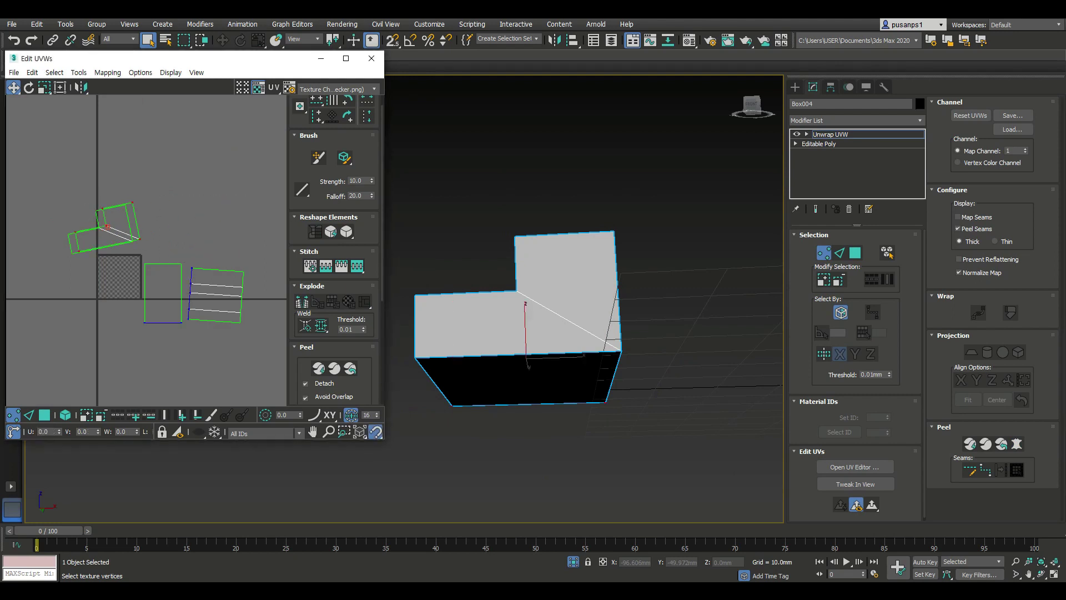
pyautogui.press('3')
pyautogui.hotkey('ctrl', 'a')
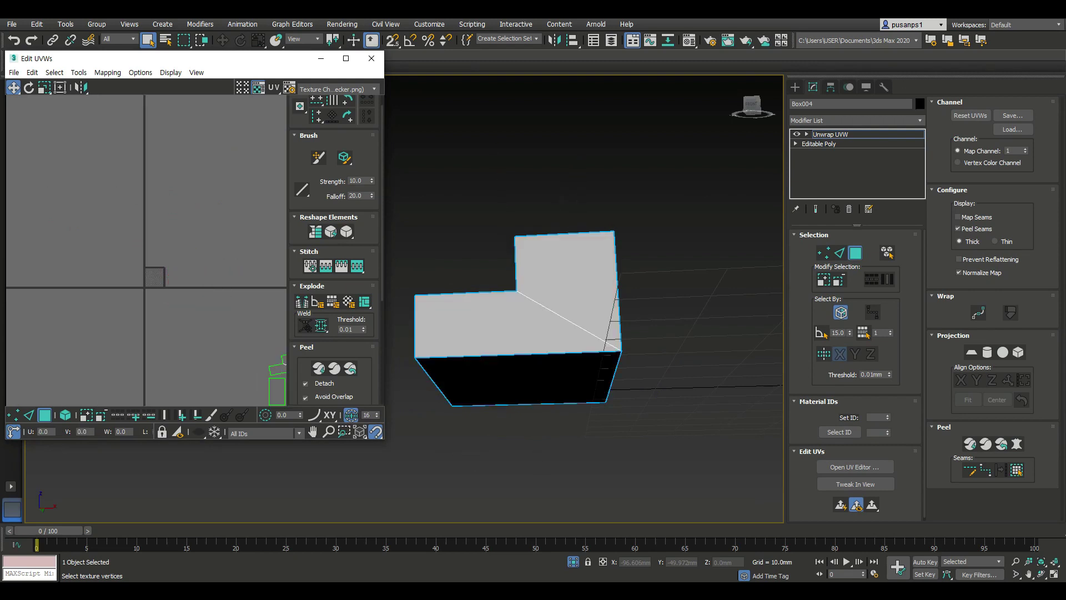
pyautogui.click(371, 59)
# Step: Unhide the whole house and select the sloped Box002 piece
pyautogui.rightClick(564, 196)
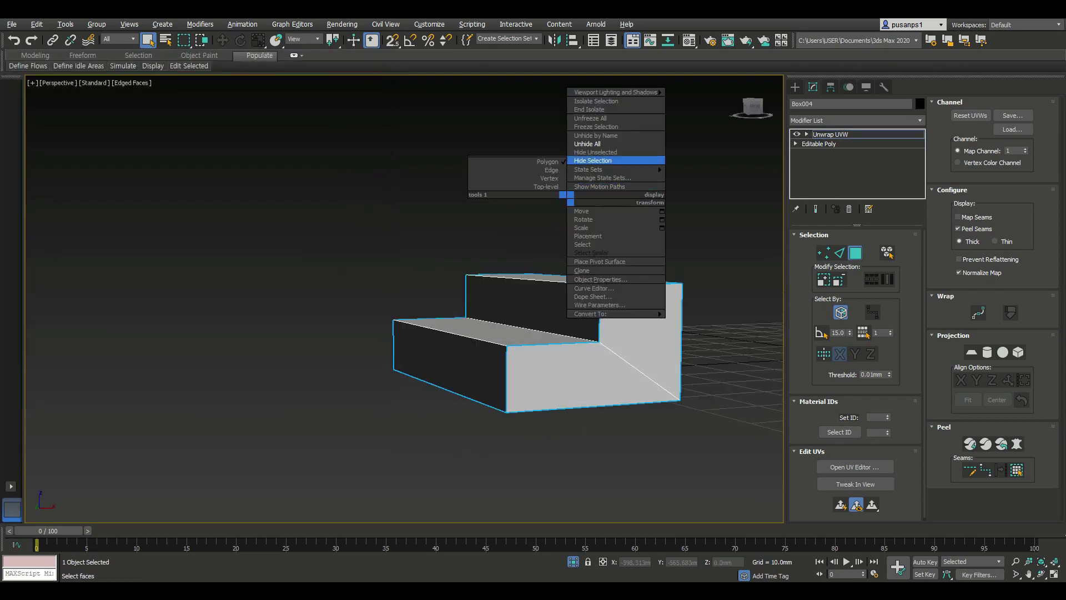
pyautogui.click(619, 159)
pyautogui.scroll(-8, 577, 191)
pyautogui.scroll(3, 578, 192)
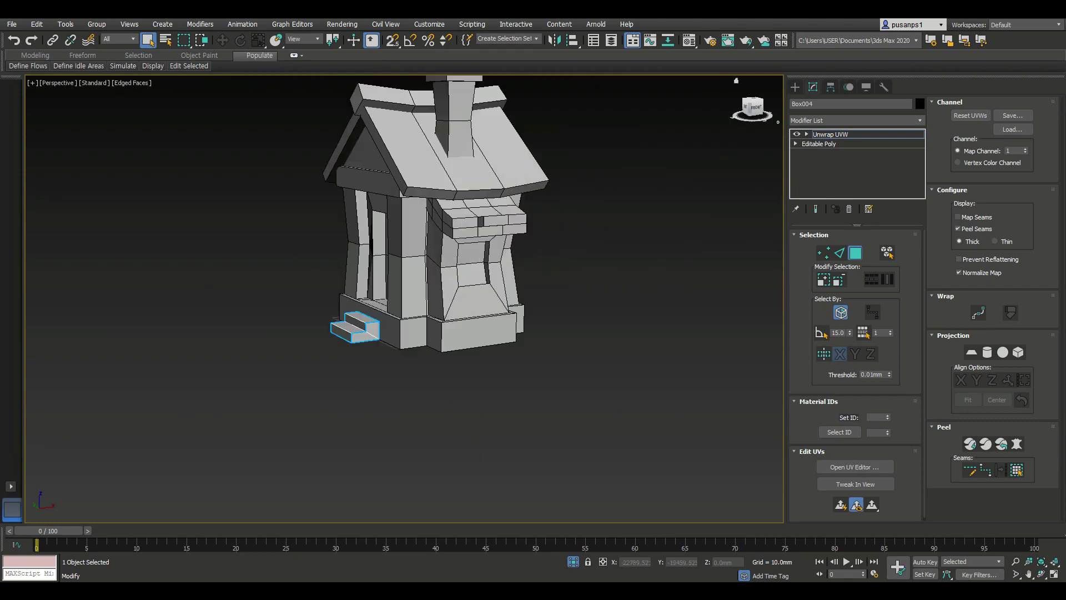
pyautogui.click(795, 87)
pyautogui.click(556, 422)
pyautogui.click(489, 219)
# Step: Isolate Box002 with Alt+Q and add an Unwrap UVW modifier
pyautogui.keyDown('alt'); pyautogui.moveTo(489, 278); pyautogui.dragTo(467, 267, button='middle'); pyautogui.keyUp('alt')
pyautogui.hotkey('alt', 'q')
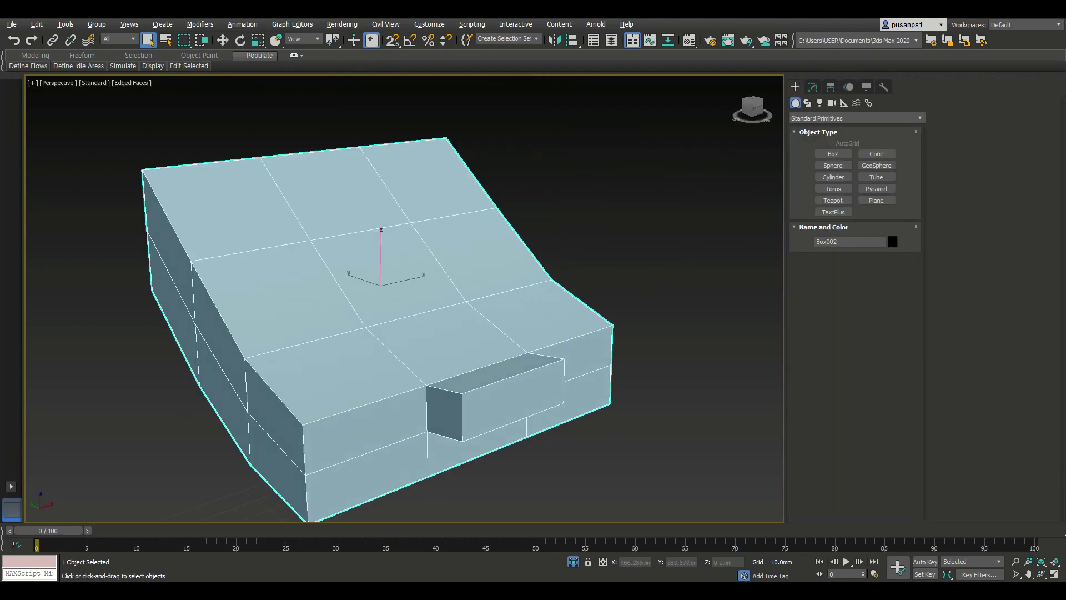
pyautogui.click(813, 86)
pyautogui.click(855, 120)
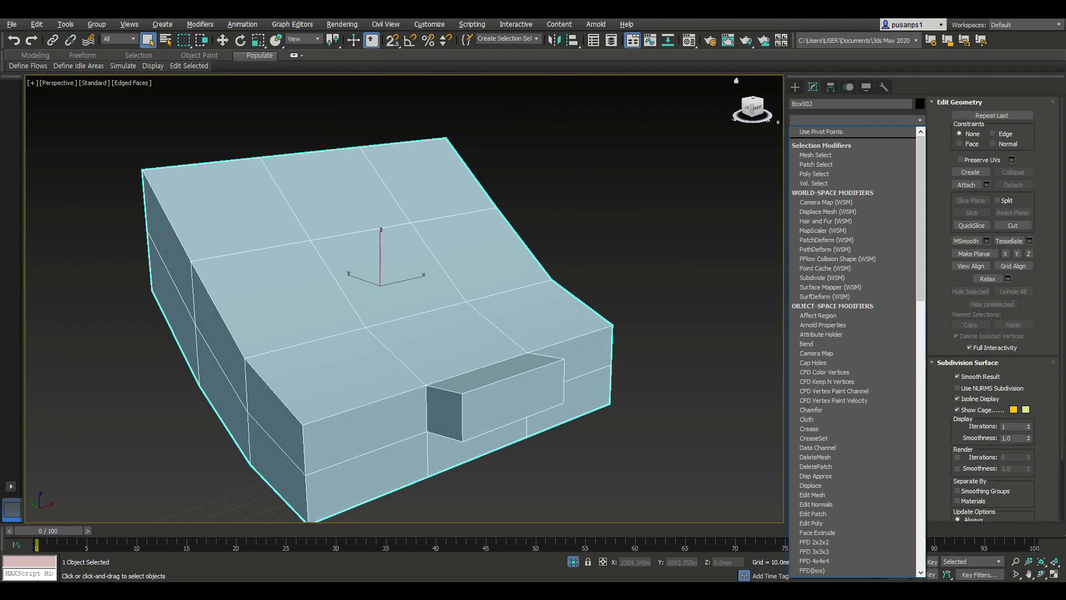
pyautogui.press('u')
pyautogui.press('Up')
pyautogui.press('Return')
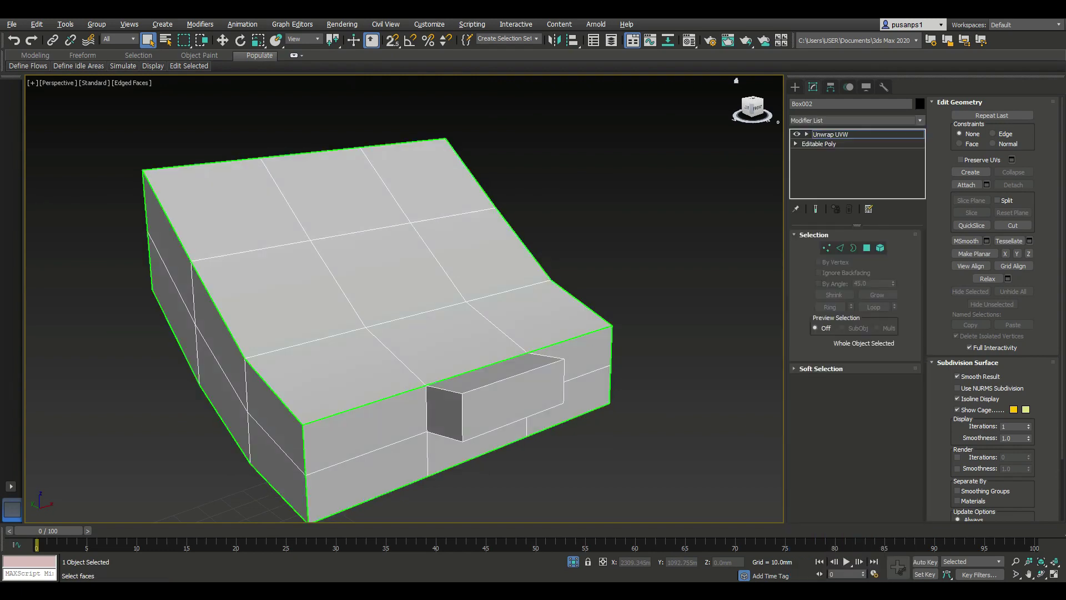
# Step: Turn off Map Seams display and trace Point-to-Point seams around Box002's edges
pyautogui.click(958, 216)
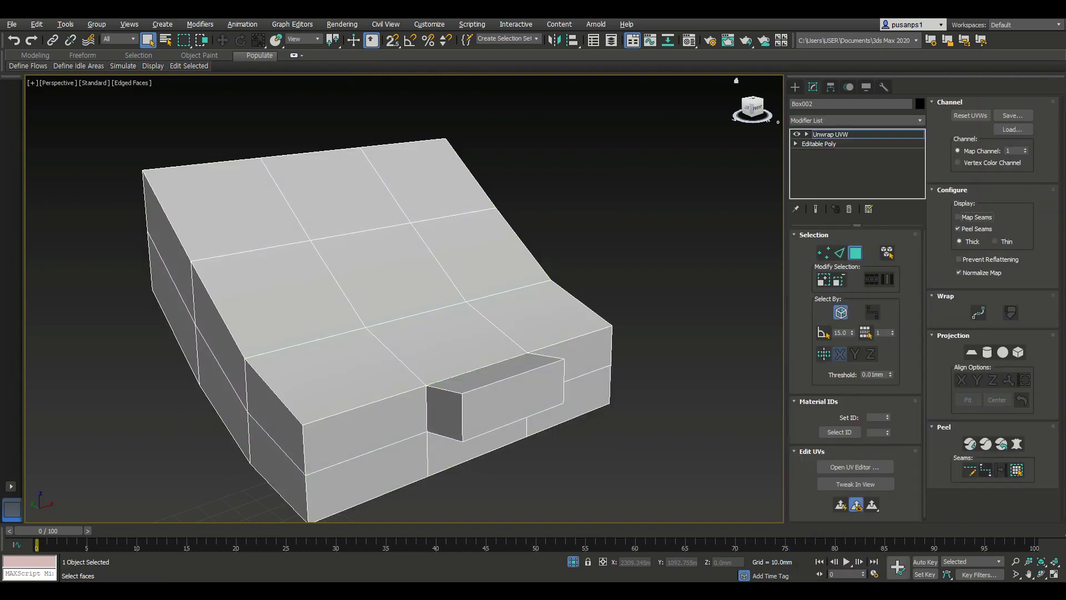
pyautogui.click(985, 470)
pyautogui.moveTo(388, 334); pyautogui.dragTo(468, 284, button='middle')
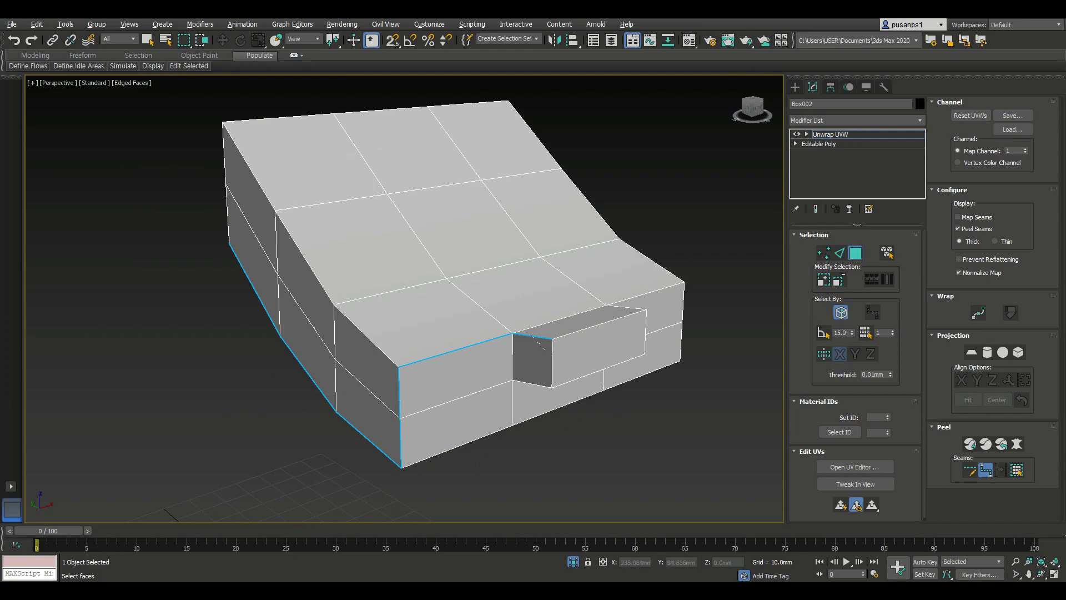
pyautogui.keyDown('alt'); pyautogui.moveTo(444, 278); pyautogui.dragTo(534, 278, button='middle'); pyautogui.keyUp('alt')
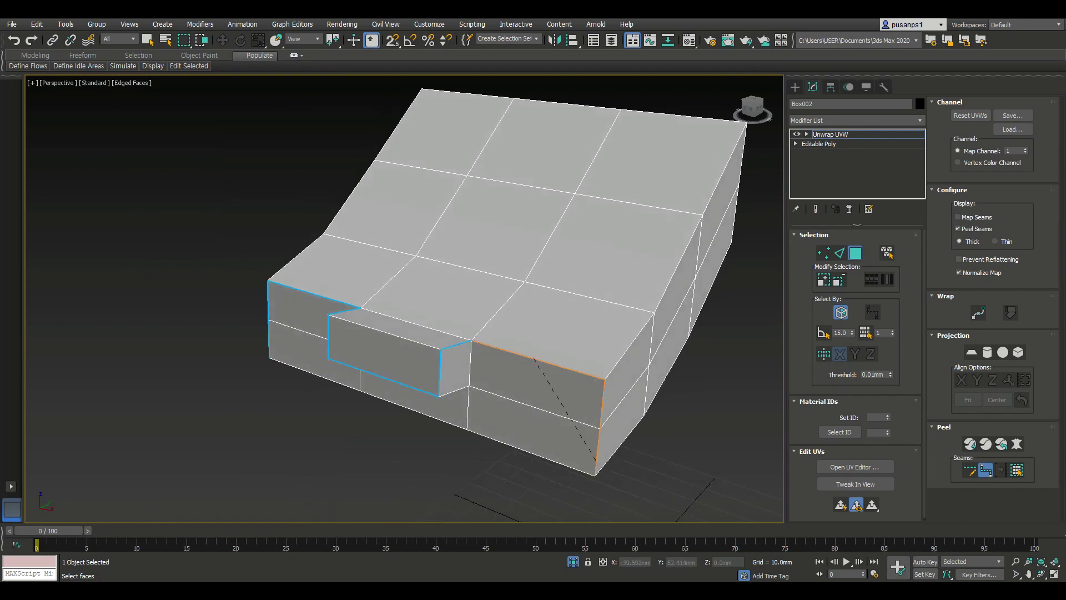
pyautogui.moveTo(406, 300)
pyautogui.keyDown('alt'); pyautogui.mouseDown(button='middle')
pyautogui.moveTo(466, 300)
pyautogui.moveTo(422, 289)
pyautogui.moveTo(450, 261)
pyautogui.mouseUp(button='middle'); pyautogui.keyUp('alt')
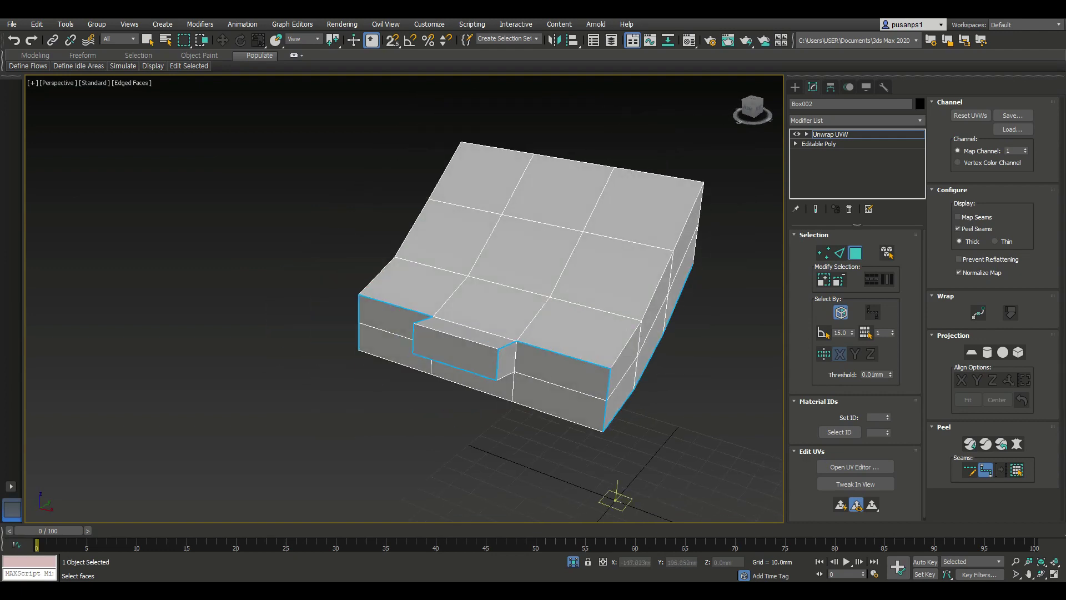
# Step: Pelt-map and relax Box002's top region, then move its island up and right
pyautogui.click(525, 252)
pyautogui.click(887, 253)
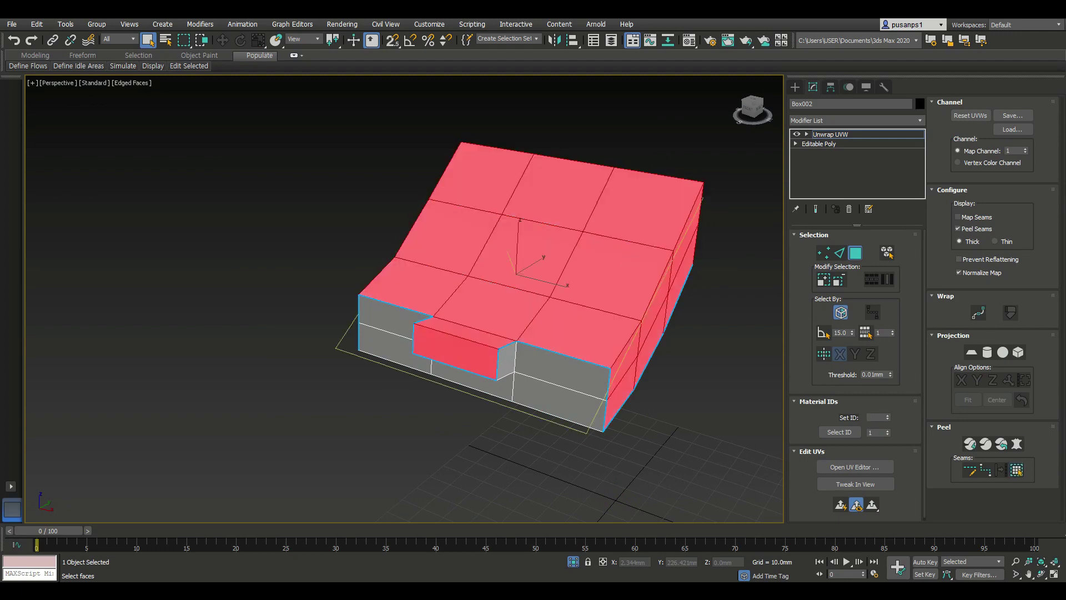
pyautogui.click(1017, 444)
pyautogui.click(506, 185)
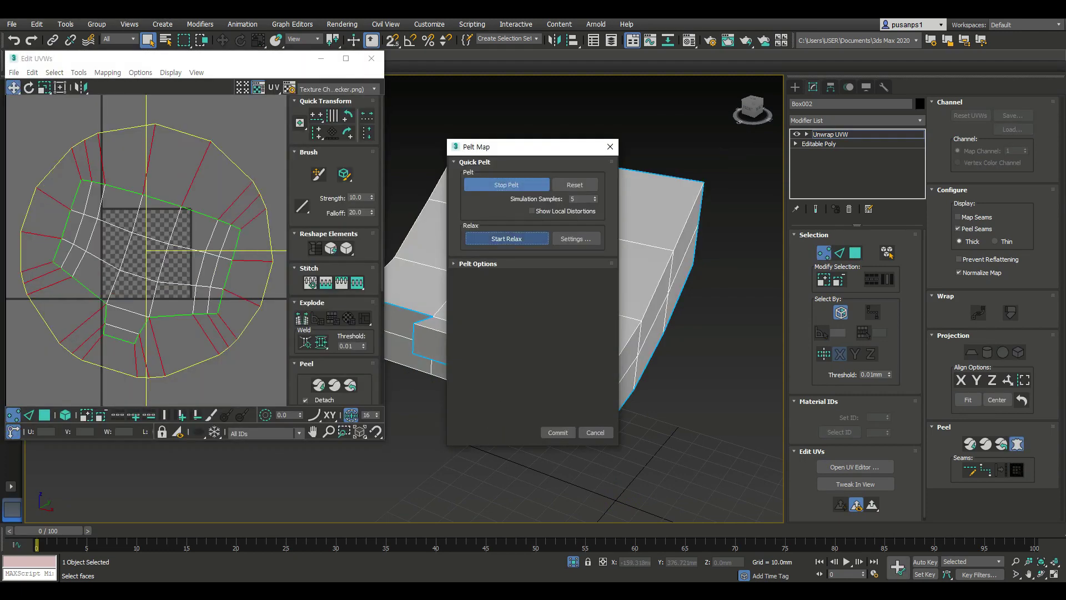
pyautogui.click(507, 238)
pyautogui.click(558, 432)
pyautogui.moveTo(175, 278); pyautogui.dragTo(222, 184)
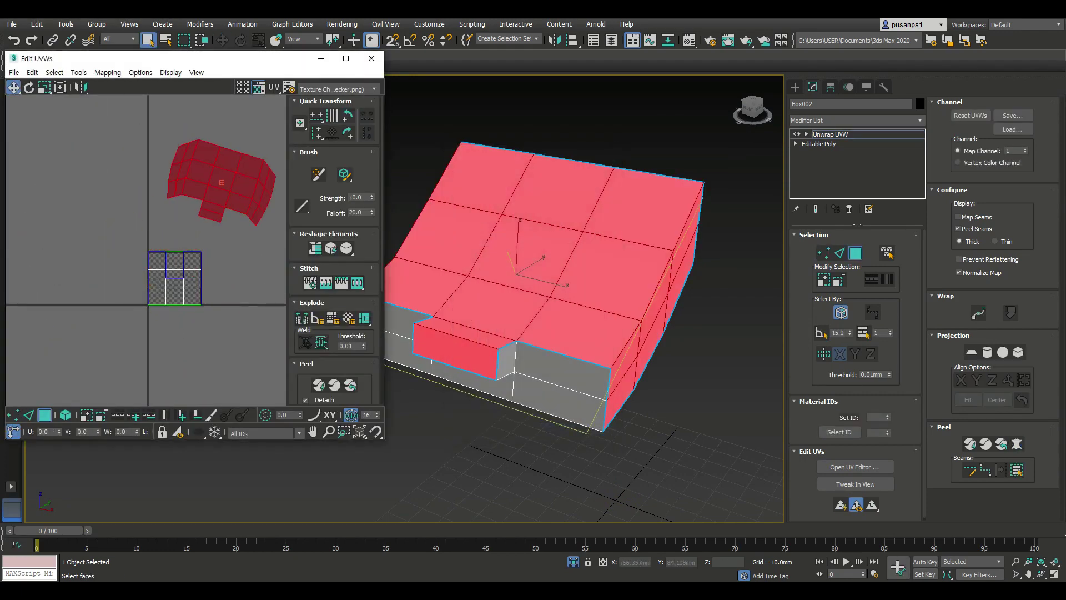
# Step: Pelt-map and relax the seam-bounded side region of Box002 into its own island
pyautogui.moveTo(555, 334)
pyautogui.keyDown('alt'); pyautogui.mouseDown(button='middle')
pyautogui.moveTo(556, 250)
pyautogui.moveTo(595, 238)
pyautogui.mouseUp(button='middle'); pyautogui.keyUp('alt')
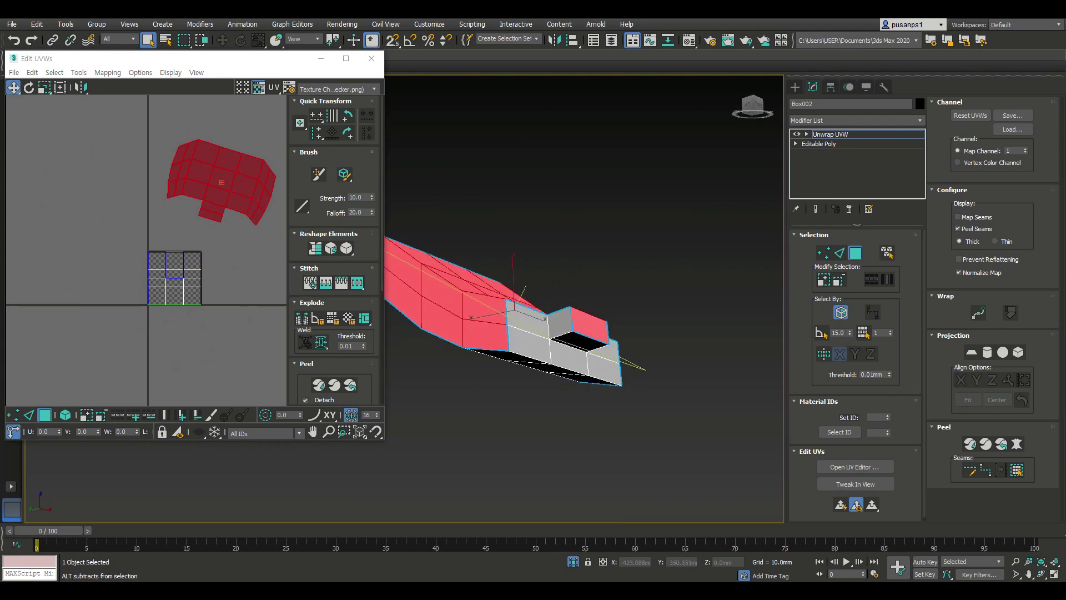
pyautogui.hotkey('ctrl', 'd')
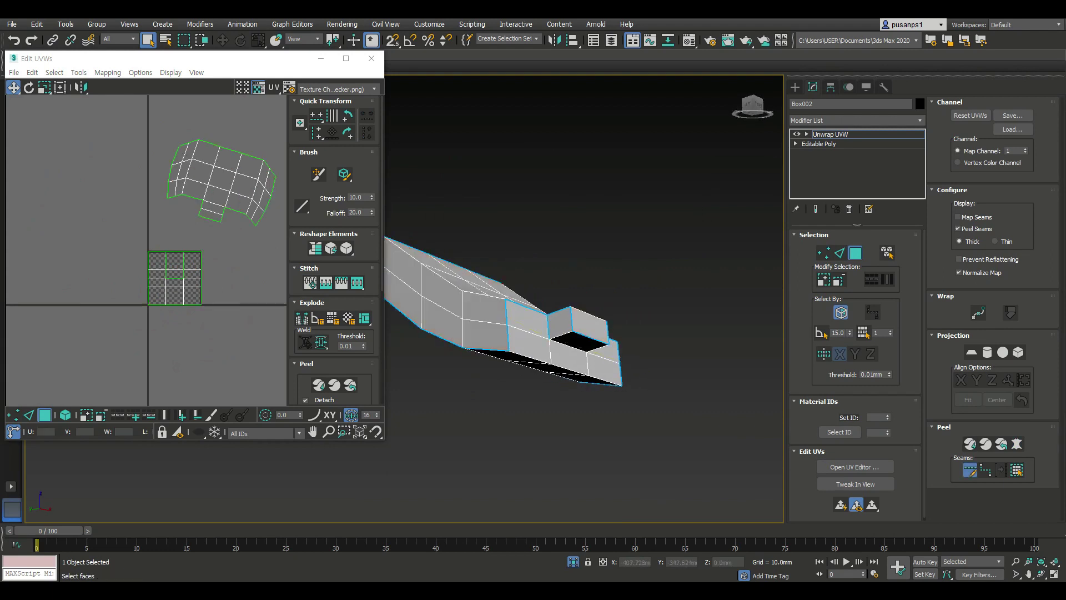
pyautogui.moveTo(558, 341)
pyautogui.keyDown('alt'); pyautogui.mouseDown(button='middle')
pyautogui.moveTo(558, 311)
pyautogui.moveTo(611, 289)
pyautogui.mouseUp(button='middle'); pyautogui.keyUp('alt')
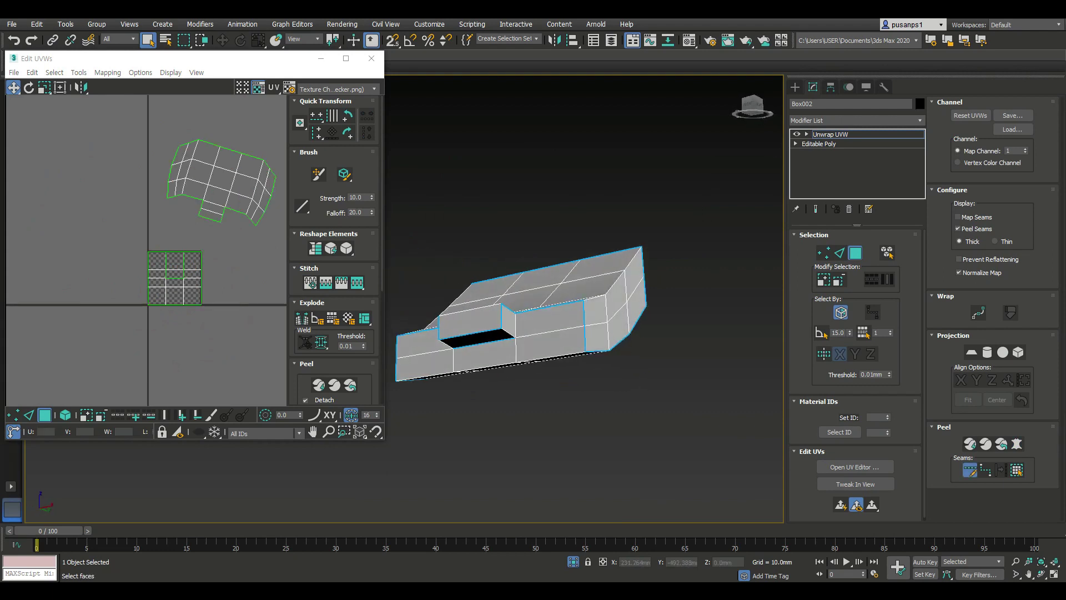
pyautogui.scroll(5, 486, 326)
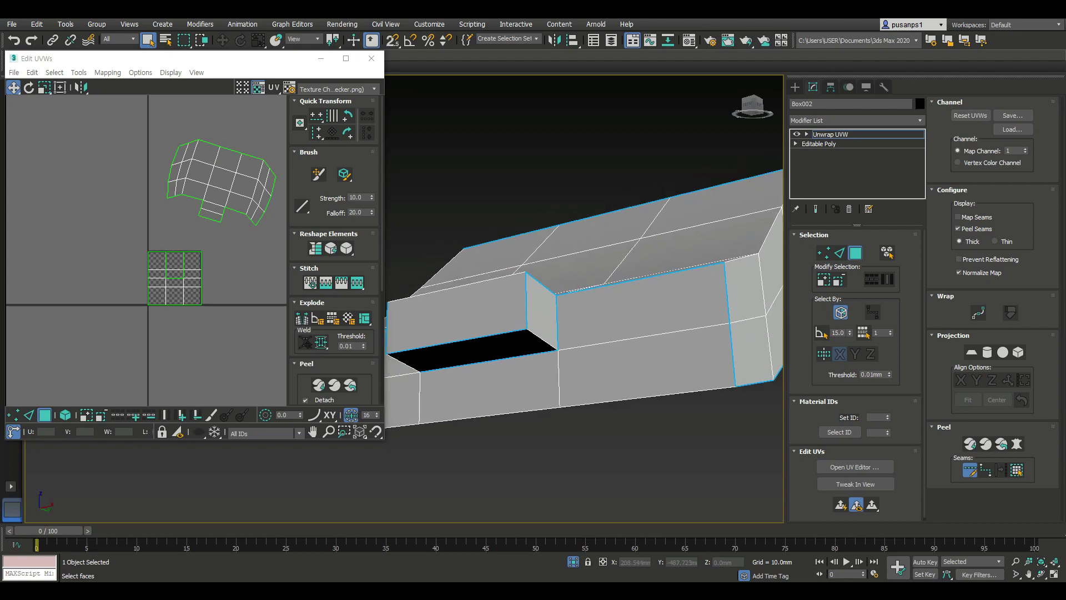
pyautogui.scroll(-5, 584, 300)
pyautogui.scroll(-3, 583, 300)
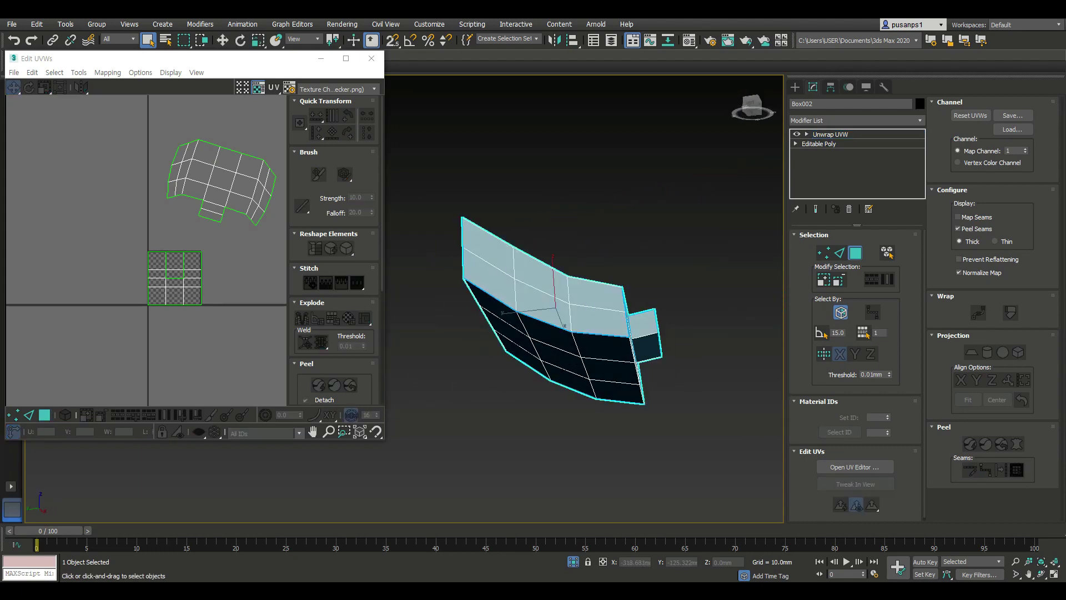
pyautogui.click(549, 333)
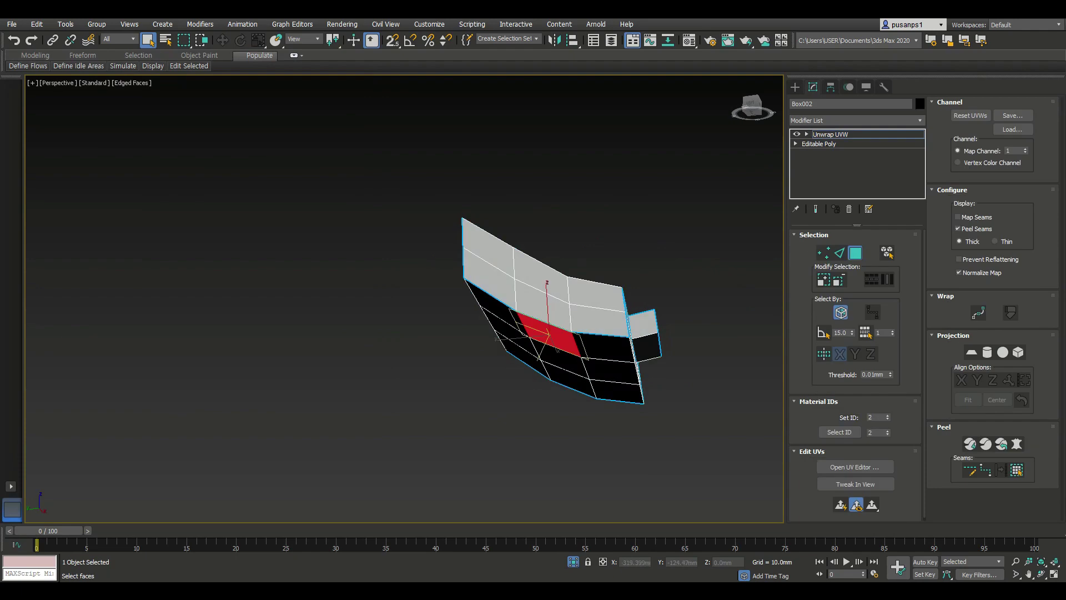
pyautogui.click(839, 432)
pyautogui.click(1017, 443)
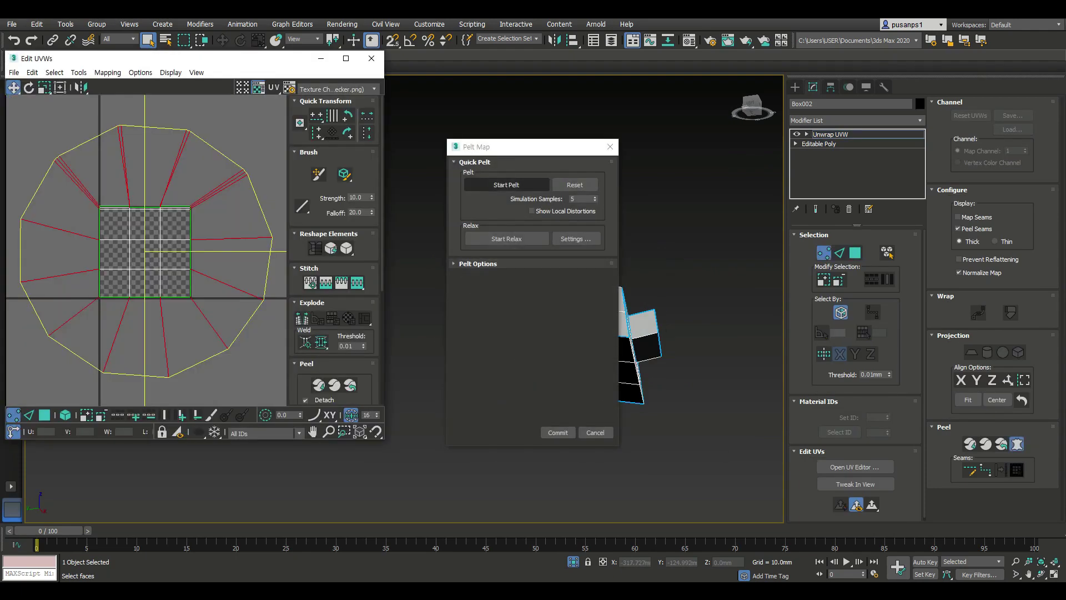
pyautogui.click(506, 184)
pyautogui.click(507, 238)
pyautogui.click(558, 432)
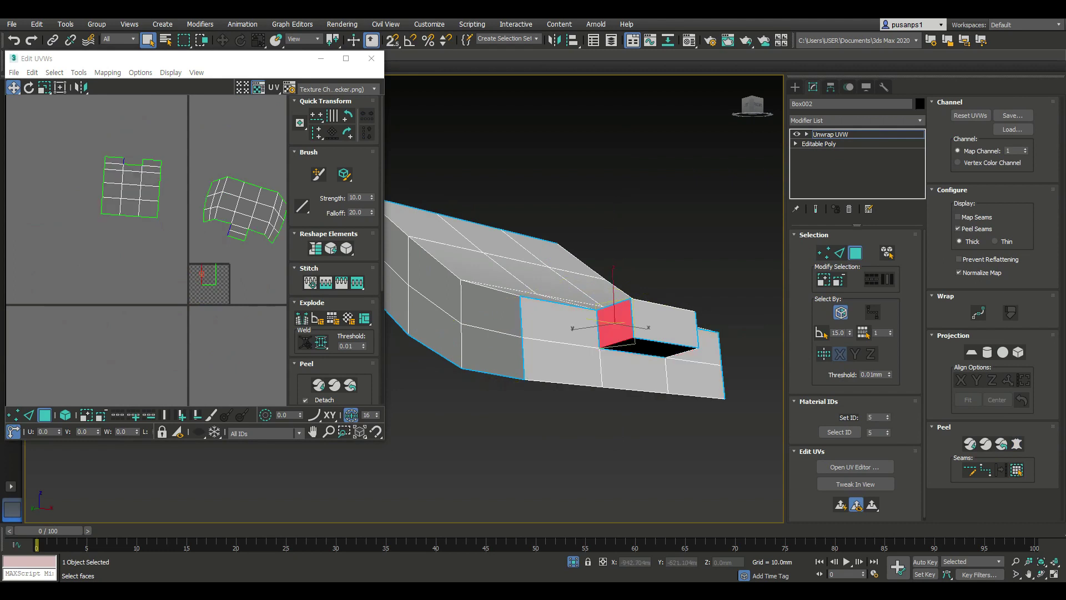
# Step: Pelt and relax the notch faces, then shift all three islands down and right
pyautogui.click(839, 432)
pyautogui.click(1017, 443)
pyautogui.click(505, 184)
pyautogui.click(506, 239)
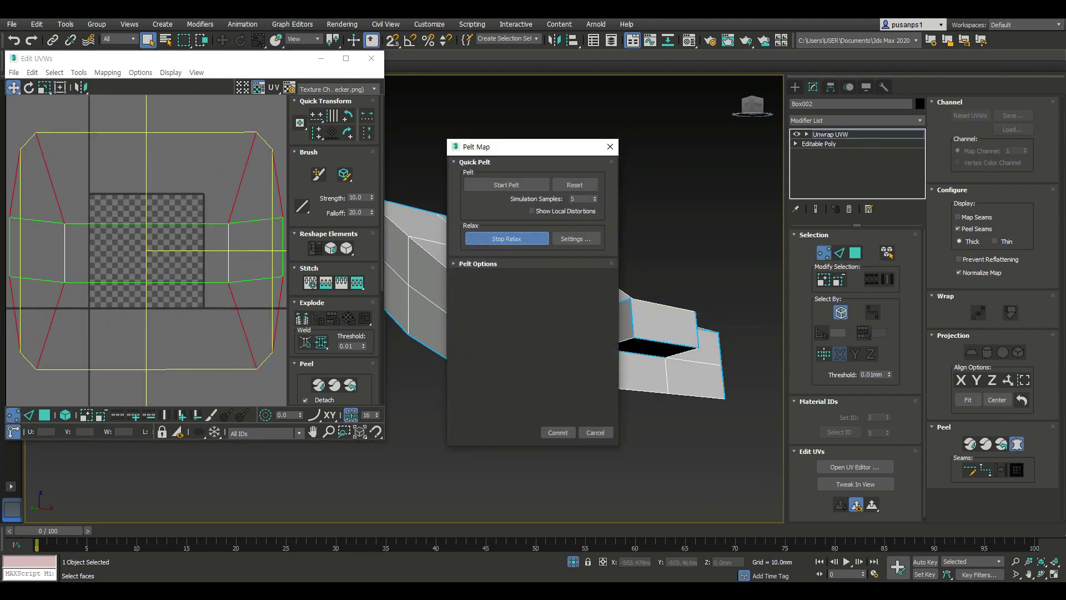
pyautogui.click(559, 432)
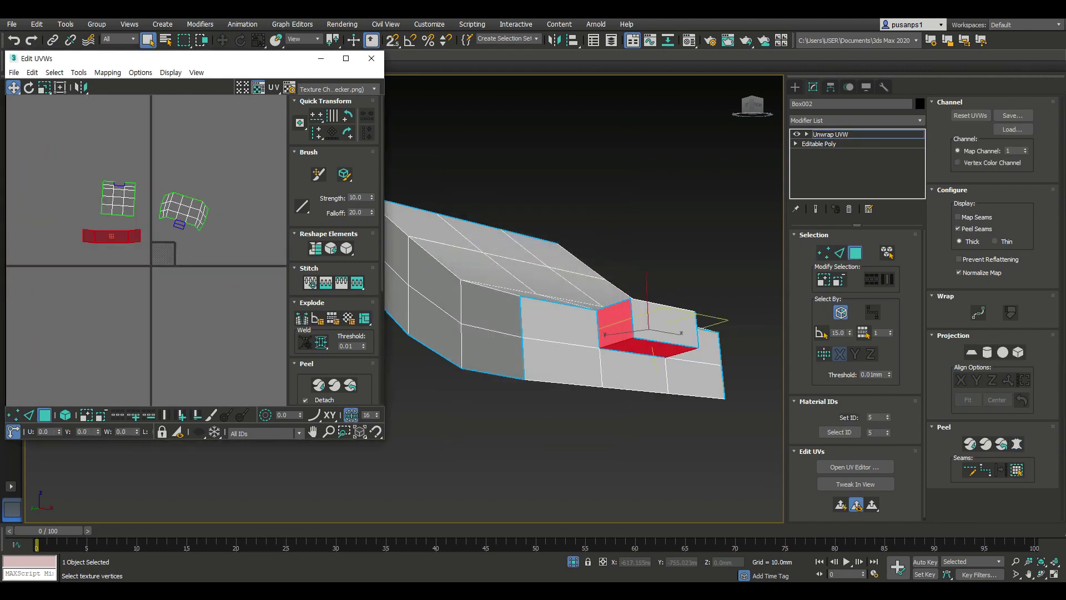
pyautogui.hotkey('ctrl', 'a')
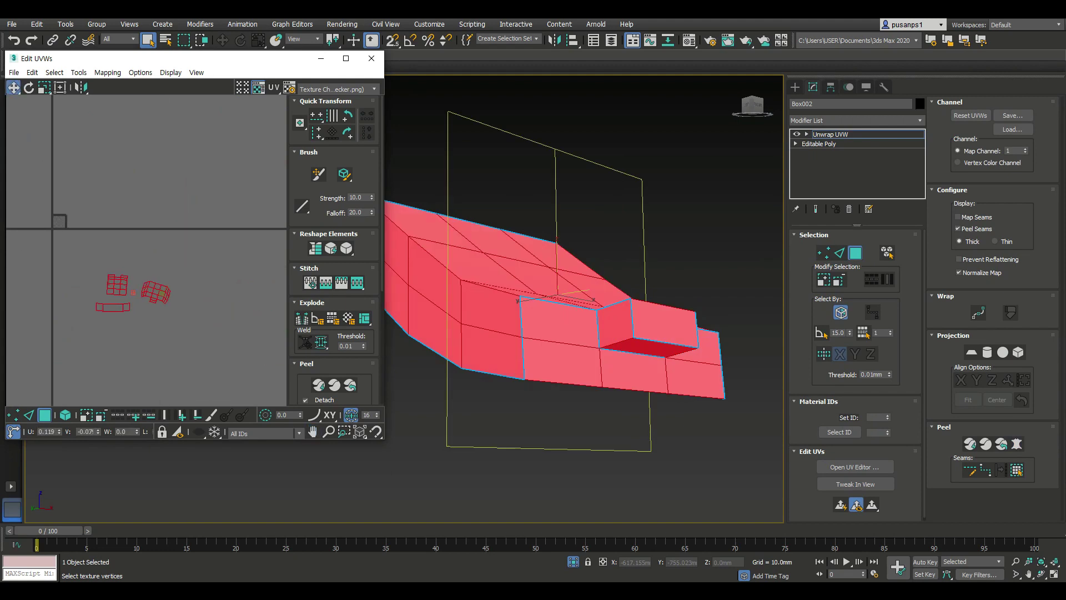
pyautogui.moveTo(133, 293); pyautogui.dragTo(144, 303)
pyautogui.click(371, 59)
pyautogui.scroll(-5, 500, 250)
# Step: Unhide the house and isolate the house body Box001
pyautogui.rightClick(507, 165)
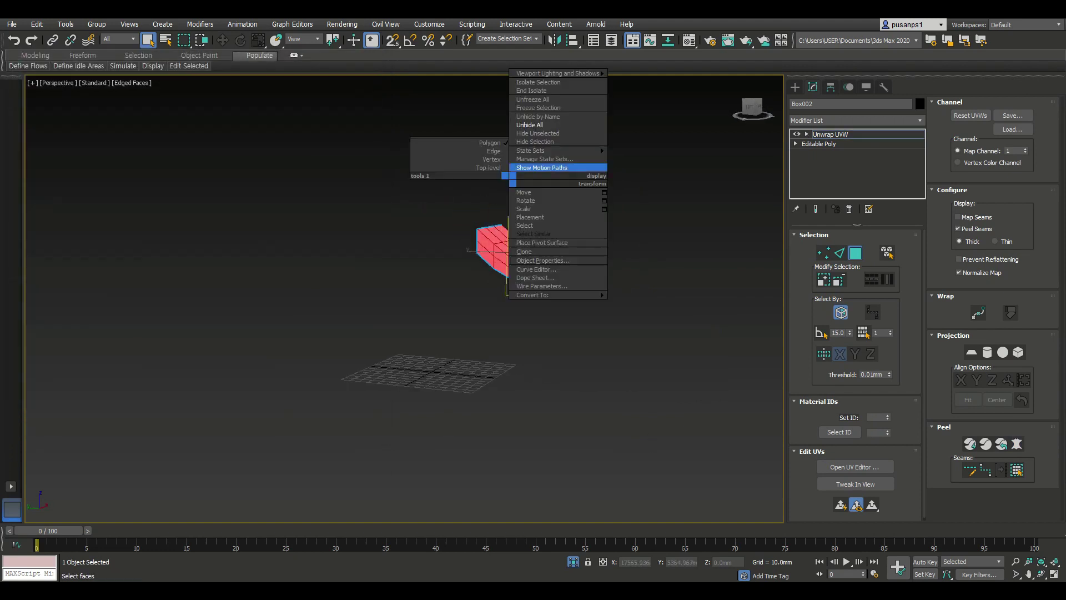
pyautogui.click(556, 125)
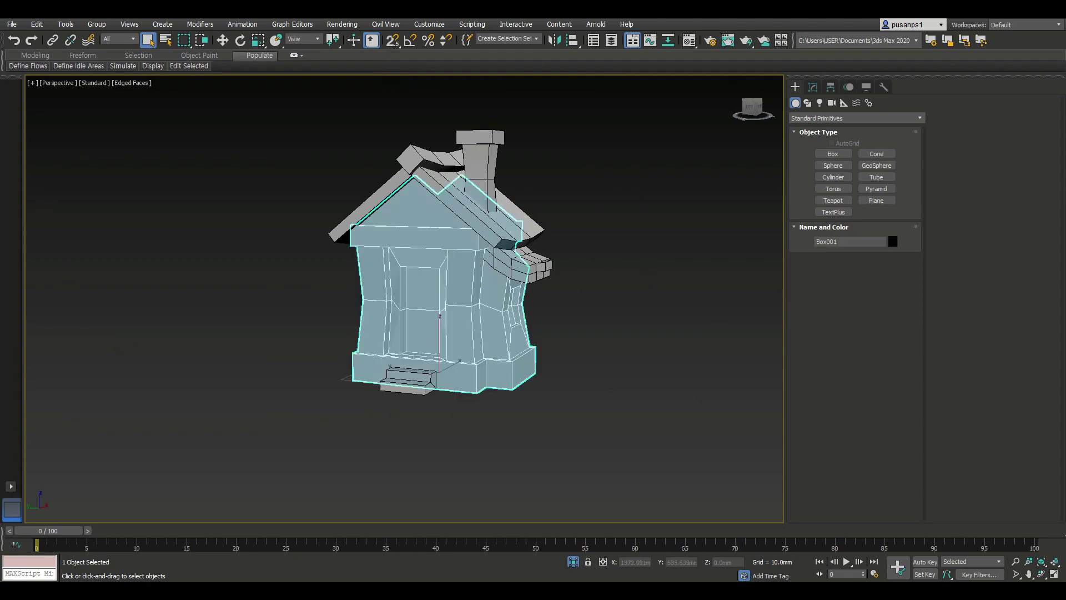
pyautogui.press('z')
# Step: Add an Unwrap UVW modifier to Box001 at face level with Map Seams display off
pyautogui.click(813, 87)
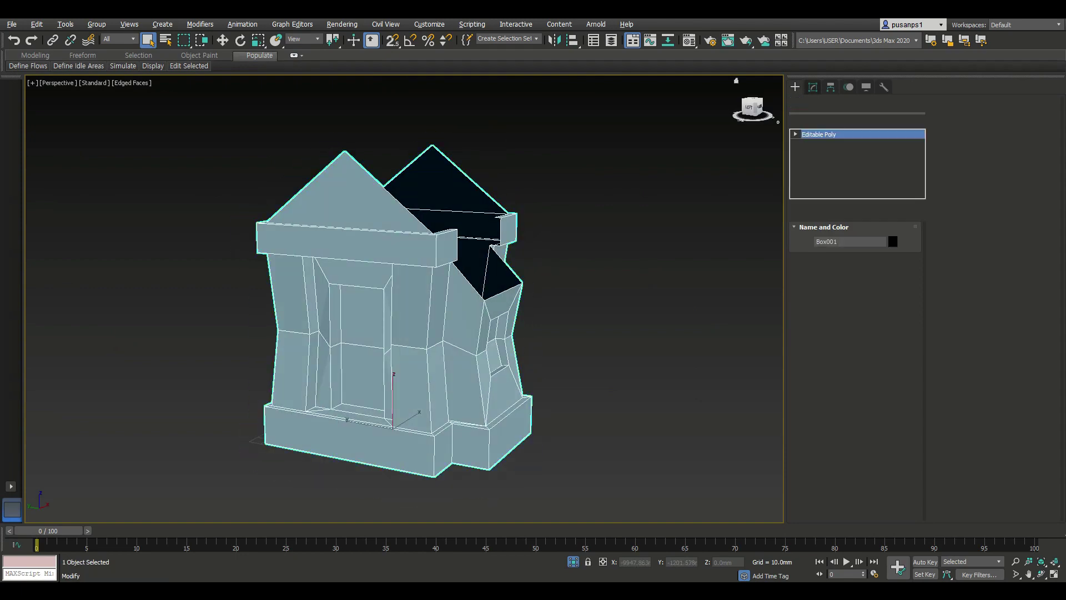
pyautogui.click(920, 120)
pyautogui.scroll(-10, 855, 333)
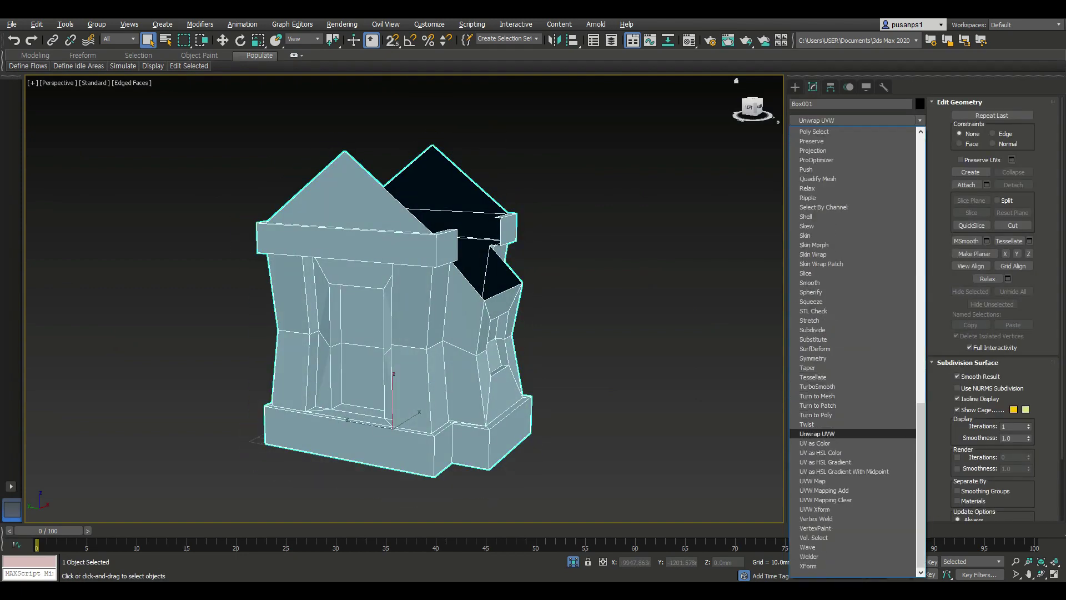
pyautogui.click(833, 435)
pyautogui.click(855, 253)
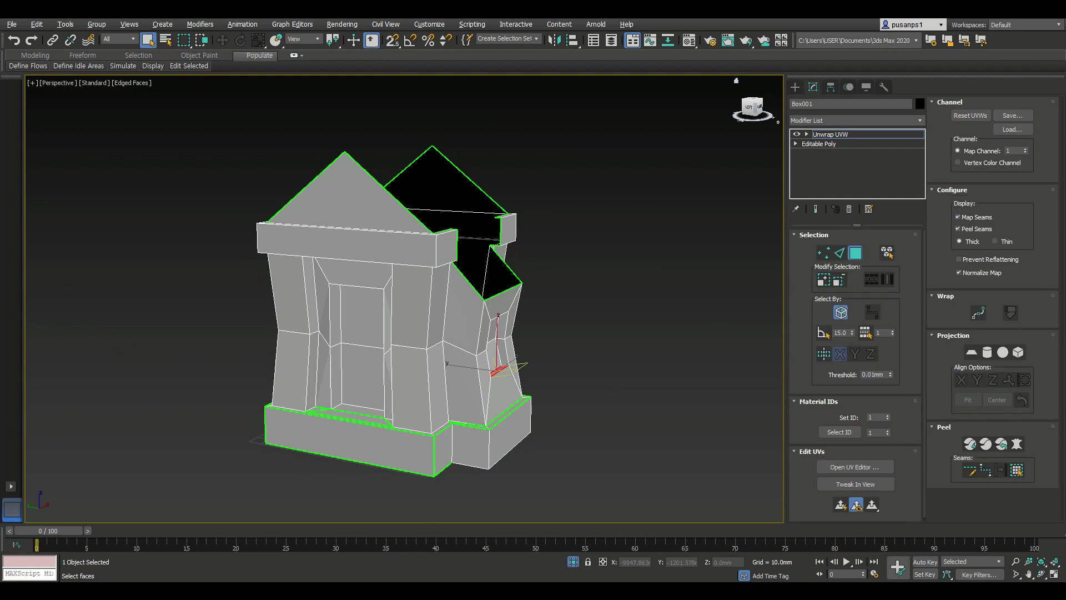
pyautogui.click(958, 217)
# Step: Orbit and zoom around Box001 to inspect the lintel, doorway and towers
pyautogui.moveTo(389, 333)
pyautogui.keyDown('alt'); pyautogui.mouseDown(button='middle')
pyautogui.moveTo(389, 317)
pyautogui.moveTo(455, 333)
pyautogui.moveTo(556, 334)
pyautogui.mouseUp(button='middle'); pyautogui.keyUp('alt')
pyautogui.scroll(3, 489, 333)
pyautogui.scroll(2, 489, 333)
pyautogui.scroll(1, 489, 334)
pyautogui.scroll(-3, 522, 427)
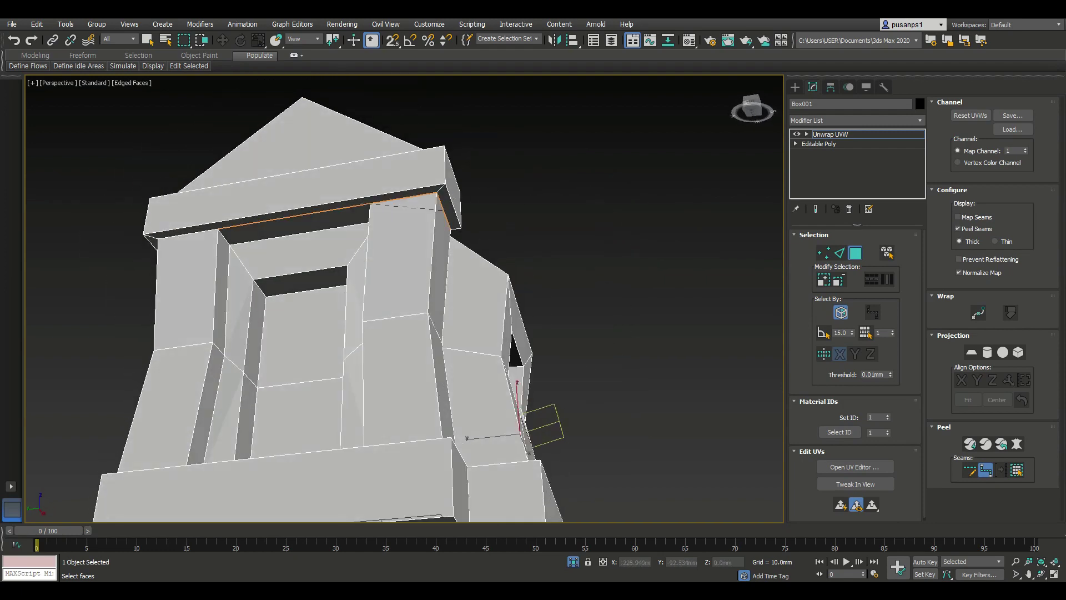
pyautogui.scroll(3, 405, 300)
pyautogui.scroll(-5, 405, 300)
pyautogui.moveTo(406, 300)
pyautogui.keyDown('alt'); pyautogui.mouseDown(button='middle')
pyautogui.moveTo(422, 289)
pyautogui.moveTo(478, 300)
pyautogui.mouseUp(button='middle'); pyautogui.keyUp('alt')
pyautogui.scroll(3, 406, 300)
pyautogui.scroll(-3, 475, 258)
pyautogui.keyDown('alt'); pyautogui.moveTo(475, 258); pyautogui.dragTo(500, 261, button='middle'); pyautogui.keyUp('alt')
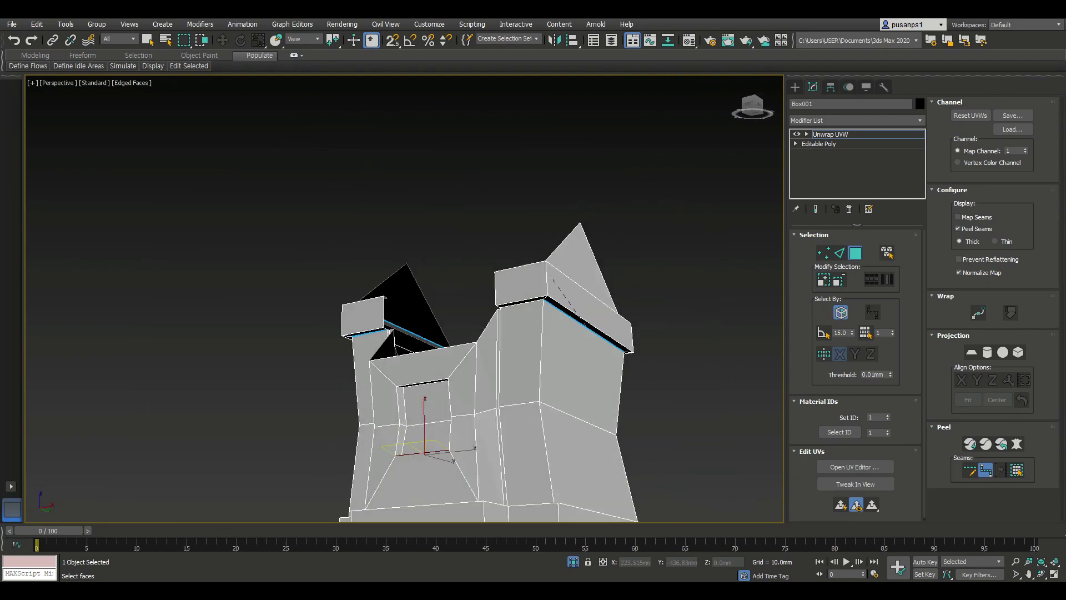
pyautogui.scroll(2, 500, 261)
pyautogui.scroll(-3, 500, 333)
pyautogui.moveTo(500, 333)
pyautogui.keyDown('alt'); pyautogui.mouseDown(button='middle')
pyautogui.moveTo(533, 311)
pyautogui.moveTo(489, 366)
pyautogui.mouseUp(button='middle'); pyautogui.keyUp('alt')
pyautogui.scroll(-2, 500, 334)
pyautogui.scroll(3, 500, 333)
pyautogui.keyDown('alt'); pyautogui.moveTo(422, 311); pyautogui.dragTo(522, 294, button='middle'); pyautogui.keyUp('alt')
# Step: Keep orbiting to view the open top, right columns, peaked-roof side and top-down view
pyautogui.scroll(2, 405, 300)
pyautogui.scroll(-3, 404, 300)
pyautogui.moveTo(406, 333)
pyautogui.keyDown('alt'); pyautogui.mouseDown(button='middle')
pyautogui.moveTo(461, 334)
pyautogui.moveTo(405, 350)
pyautogui.moveTo(405, 366)
pyautogui.mouseUp(button='middle'); pyautogui.keyUp('alt')
pyautogui.scroll(3, 405, 334)
pyautogui.scroll(-1, 406, 334)
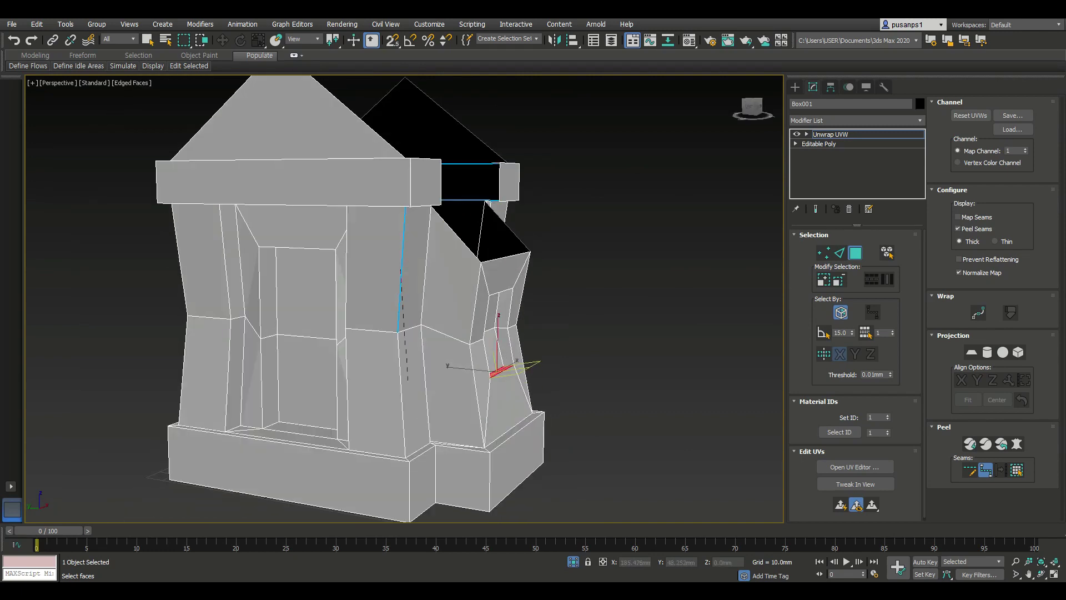
pyautogui.scroll(-5, 408, 489)
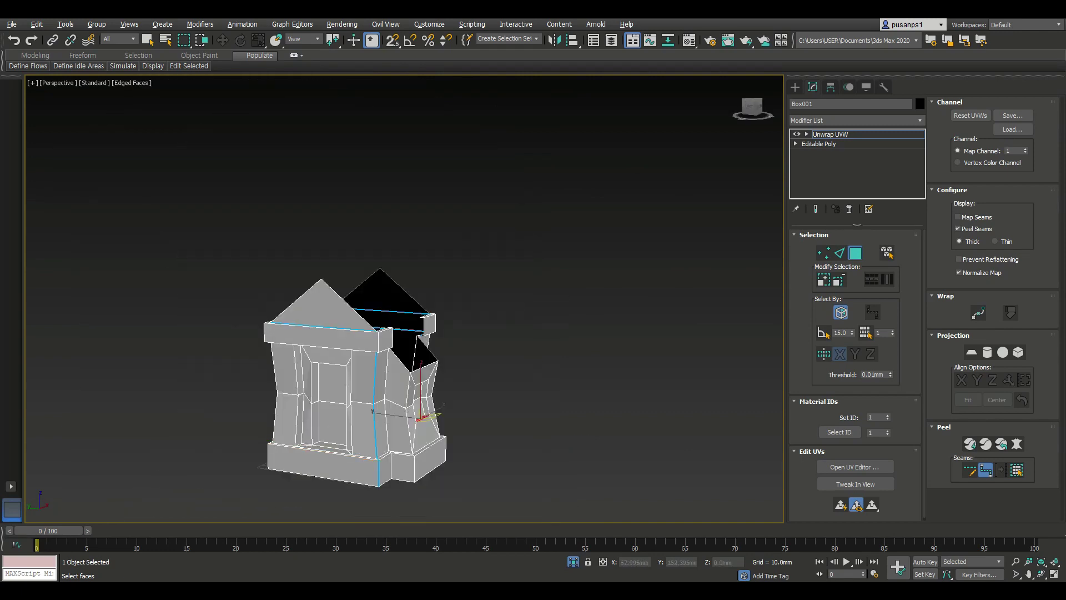
pyautogui.keyDown('alt'); pyautogui.moveTo(408, 489); pyautogui.dragTo(444, 489, button='middle'); pyautogui.keyUp('alt')
pyautogui.keyDown('alt'); pyautogui.moveTo(355, 383); pyautogui.dragTo(312, 395, button='middle'); pyautogui.keyUp('alt')
pyautogui.keyDown('alt'); pyautogui.moveTo(355, 361); pyautogui.dragTo(272, 392, button='middle'); pyautogui.keyUp('alt')
pyautogui.scroll(3, 436, 428)
pyautogui.scroll(2, 436, 427)
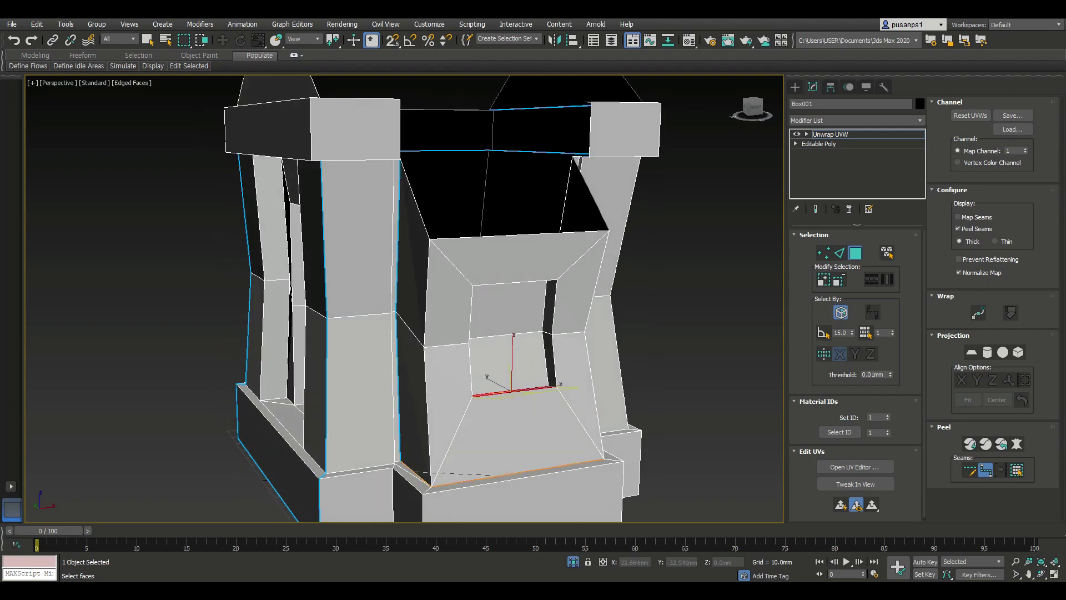
pyautogui.keyDown('alt'); pyautogui.moveTo(272, 392); pyautogui.dragTo(255, 396, button='middle'); pyautogui.keyUp('alt')
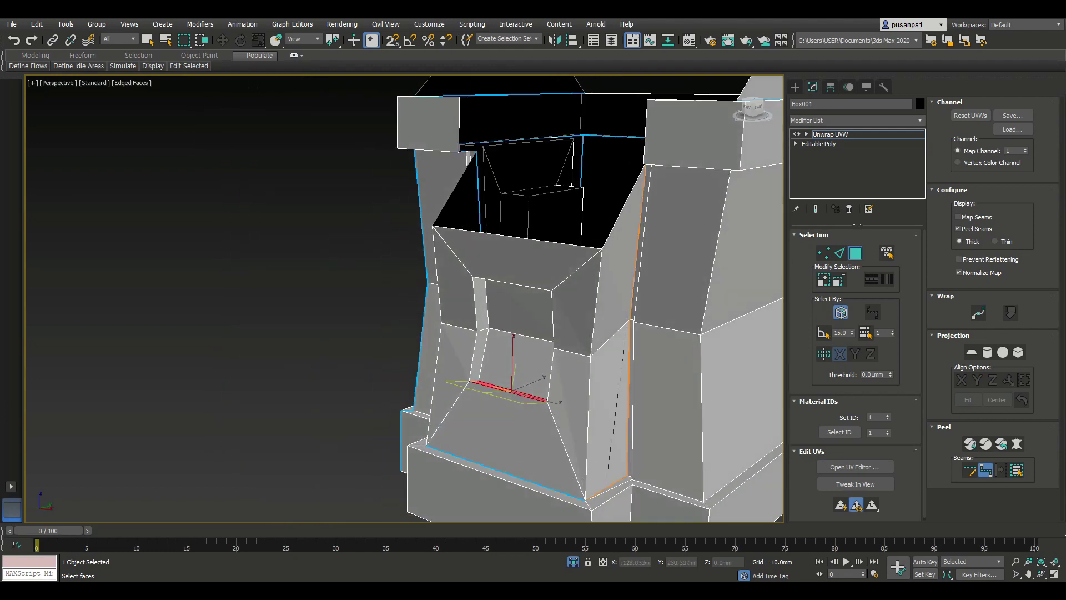
pyautogui.scroll(-2, 574, 341)
pyautogui.scroll(-1, 575, 341)
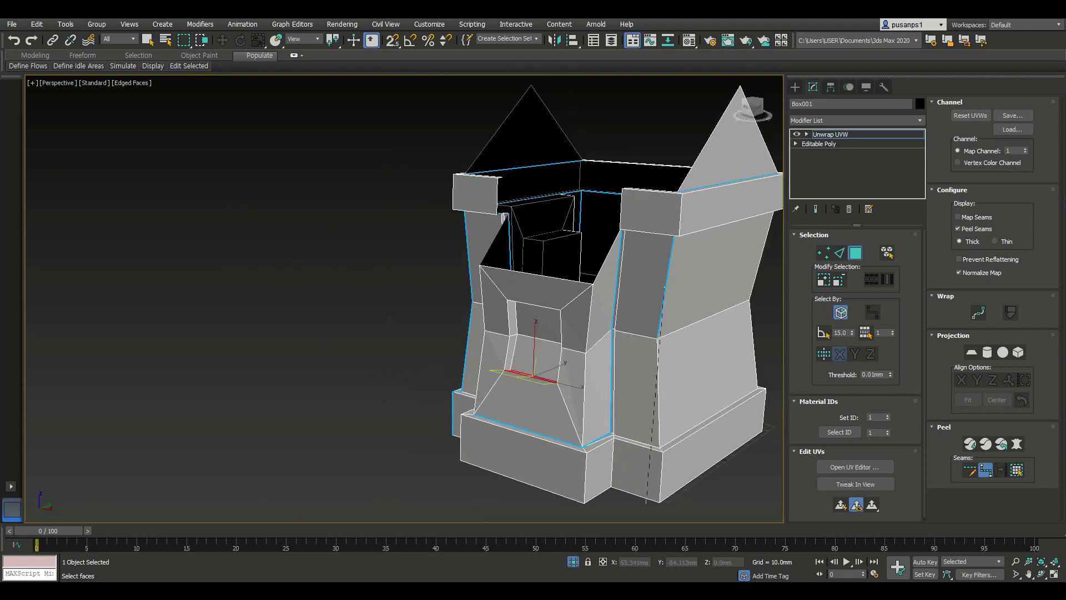
pyautogui.scroll(-2, 616, 344)
pyautogui.moveTo(611, 361)
pyautogui.keyDown('alt'); pyautogui.mouseDown(button='middle')
pyautogui.moveTo(572, 364)
pyautogui.moveTo(600, 379)
pyautogui.moveTo(588, 380)
pyautogui.moveTo(600, 378)
pyautogui.moveTo(611, 333)
pyautogui.mouseUp(button='middle'); pyautogui.keyUp('alt')
pyautogui.scroll(-2, 610, 378)
pyautogui.scroll(3, 611, 378)
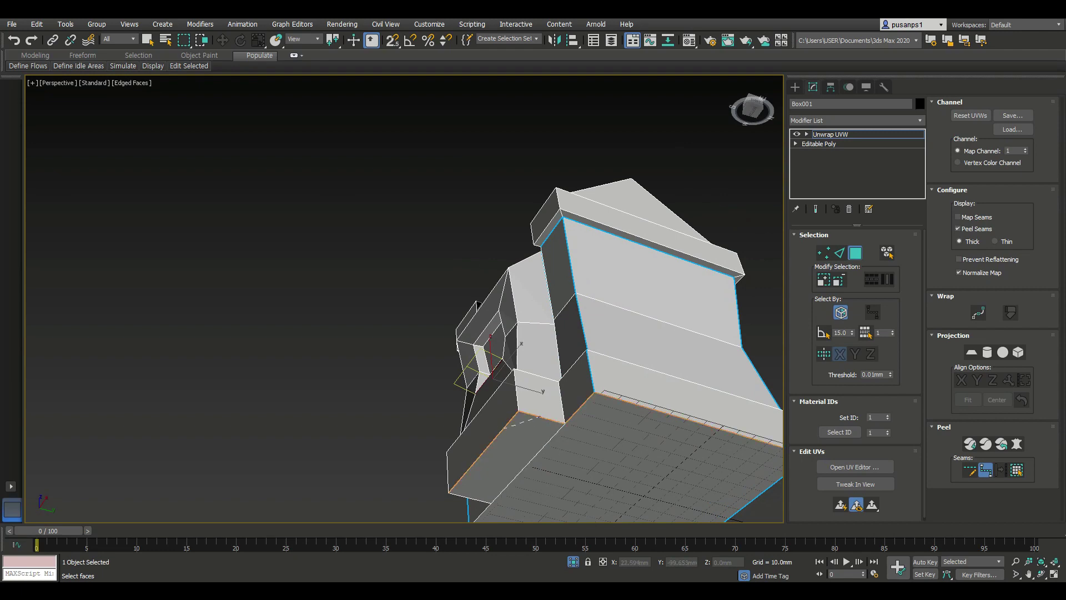
pyautogui.moveTo(572, 361)
pyautogui.keyDown('alt'); pyautogui.mouseDown(button='middle')
pyautogui.moveTo(572, 400)
pyautogui.moveTo(572, 349)
pyautogui.moveTo(517, 350)
pyautogui.moveTo(516, 361)
pyautogui.moveTo(528, 333)
pyautogui.moveTo(556, 342)
pyautogui.mouseUp(button='middle'); pyautogui.keyUp('alt')
# Step: Expand to seams, pelt-map the courtyard floor, and move its island aside
pyautogui.click(517, 333)
pyautogui.click(1017, 469)
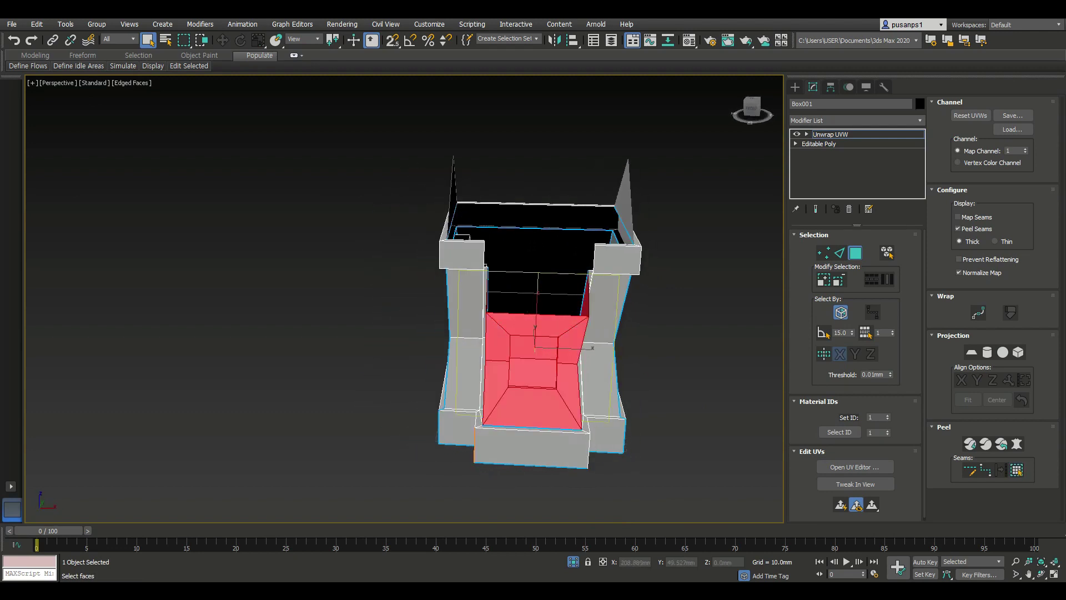
pyautogui.click(1017, 444)
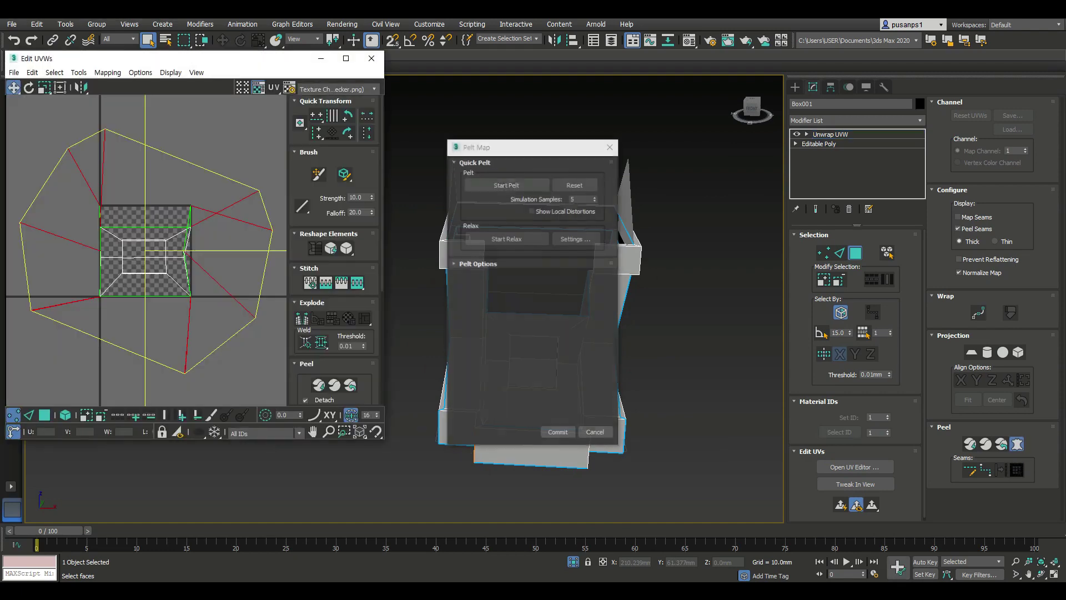
pyautogui.click(506, 185)
pyautogui.click(557, 433)
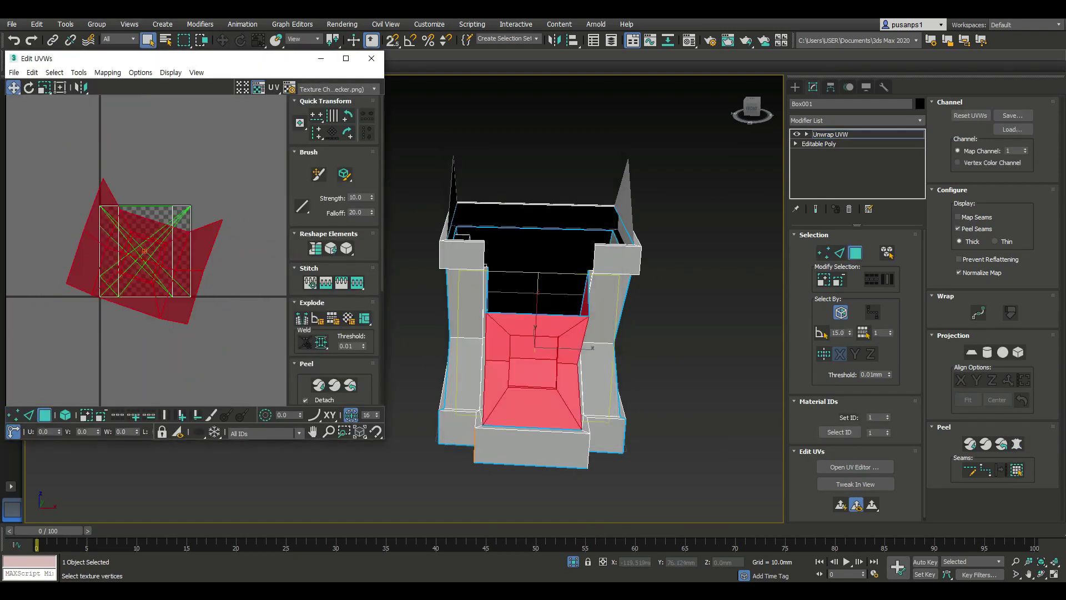
pyautogui.moveTo(230, 231); pyautogui.dragTo(275, 205)
pyautogui.moveTo(533, 333)
pyautogui.keyDown('alt'); pyautogui.mouseDown(button='middle')
pyautogui.moveTo(611, 333)
pyautogui.moveTo(528, 333)
pyautogui.moveTo(550, 333)
pyautogui.mouseUp(button='middle'); pyautogui.keyUp('alt')
# Step: Pelt-map and relax the front wall faces into a flat UV island
pyautogui.click(592, 405)
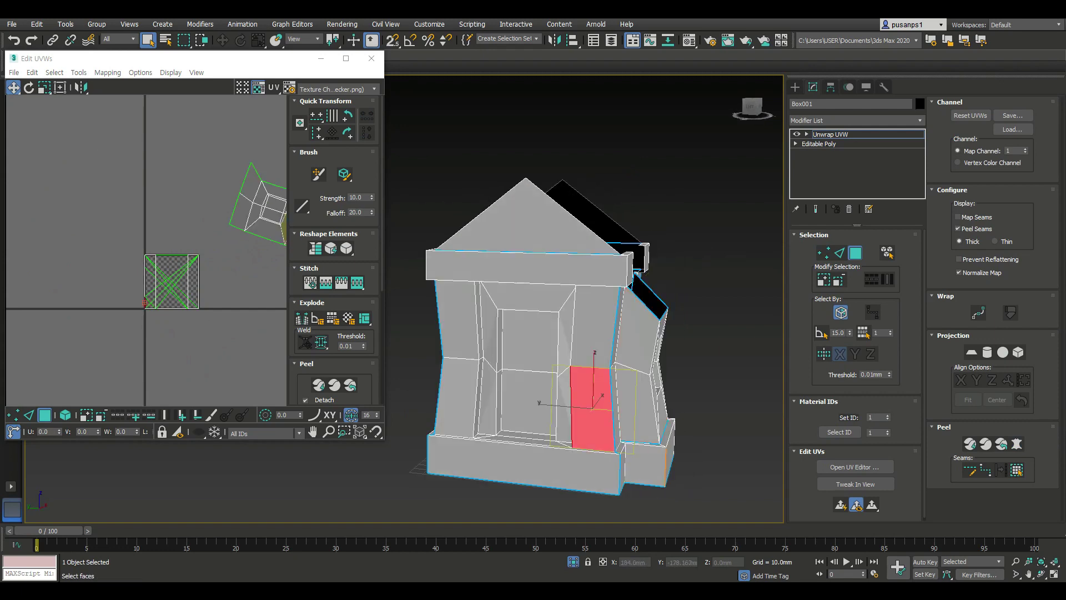
pyautogui.click(1017, 470)
pyautogui.click(1017, 444)
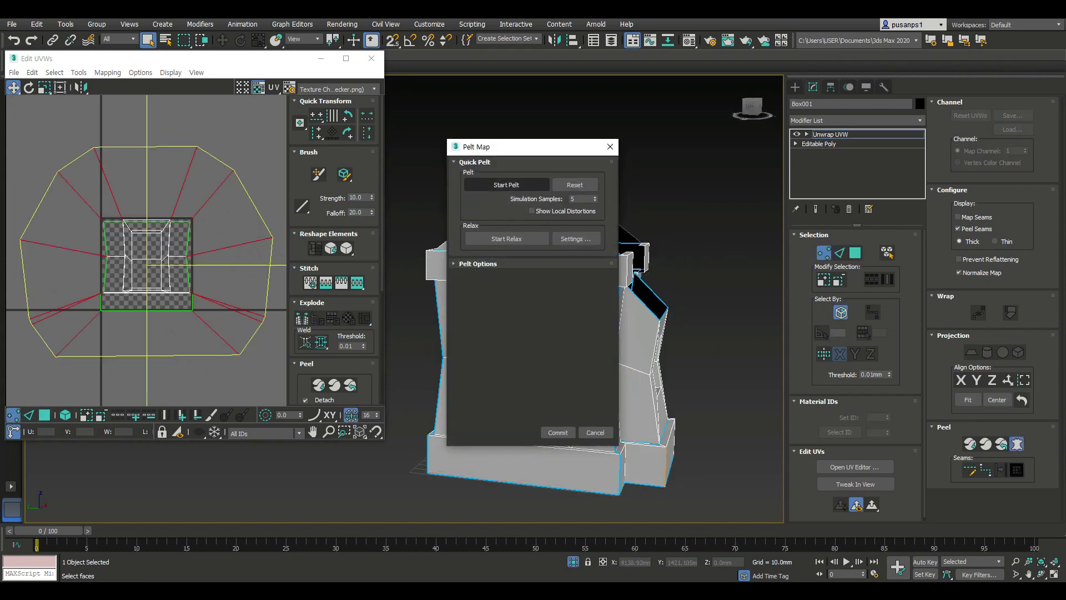
pyautogui.click(507, 184)
pyautogui.click(507, 239)
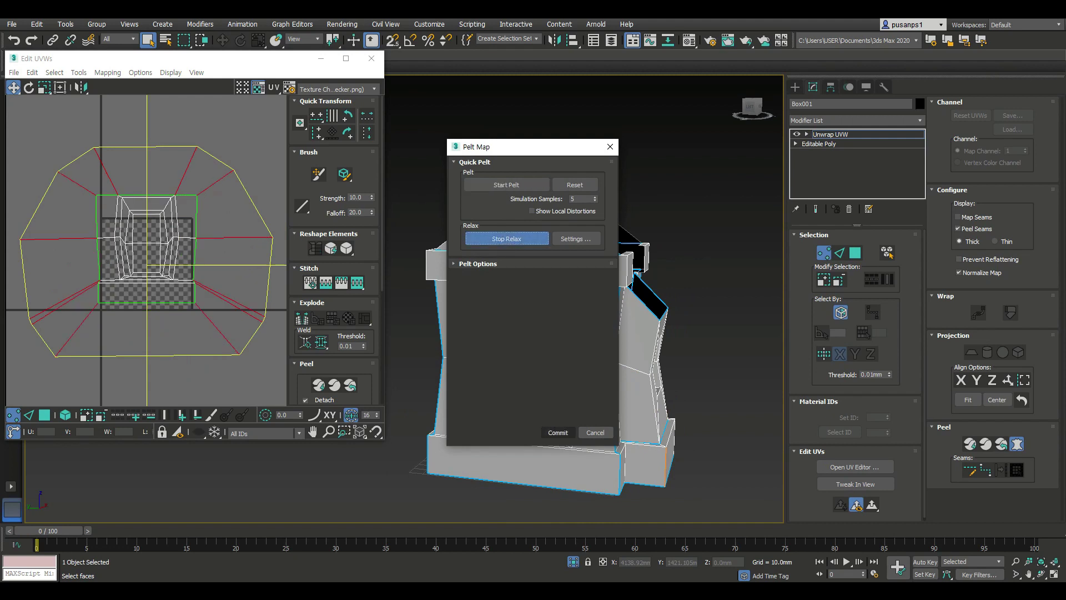
pyautogui.click(558, 432)
pyautogui.moveTo(167, 194); pyautogui.dragTo(174, 261, button='middle')
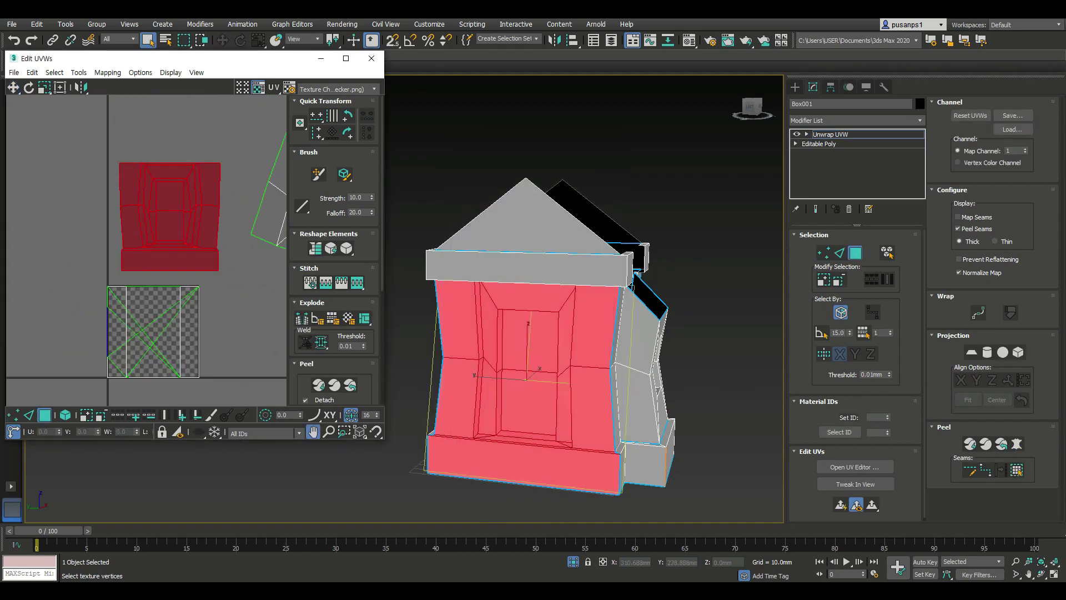
# Step: Select the left and right column strips in the UV layout and move them away
pyautogui.scroll(2, 166, 222)
pyautogui.click(183, 244)
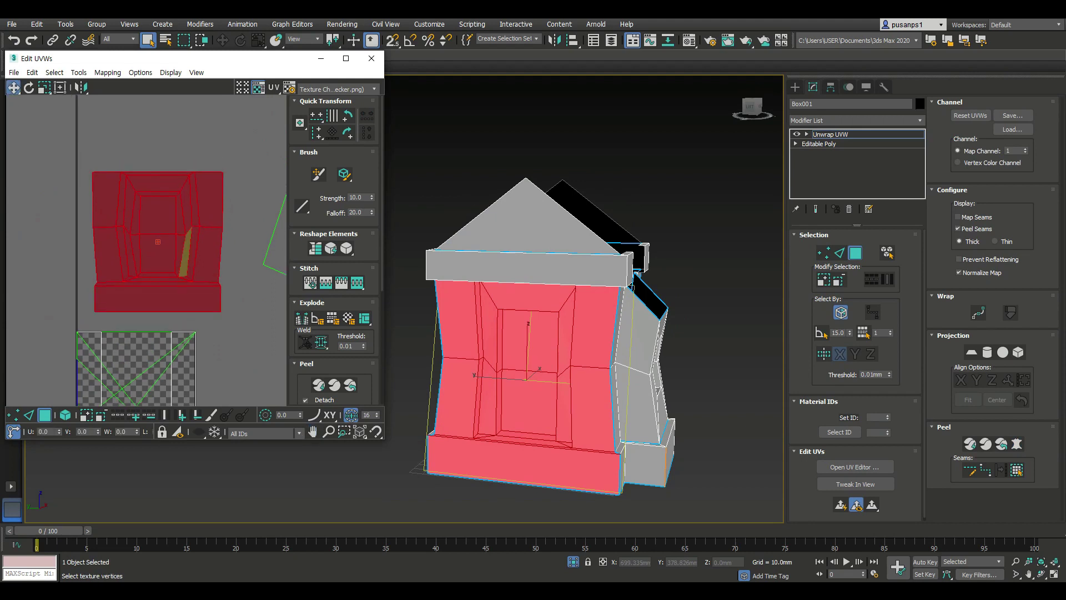
pyautogui.scroll(2, 179, 267)
pyautogui.hotkey('ctrl', 'd')
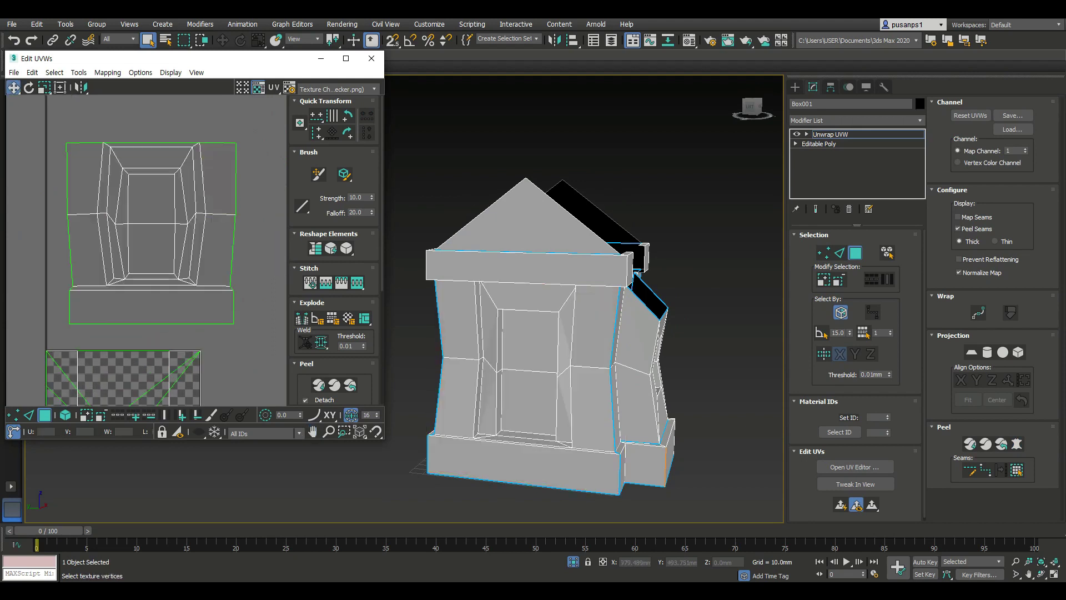
pyautogui.moveTo(255, 229); pyautogui.dragTo(255, 230)
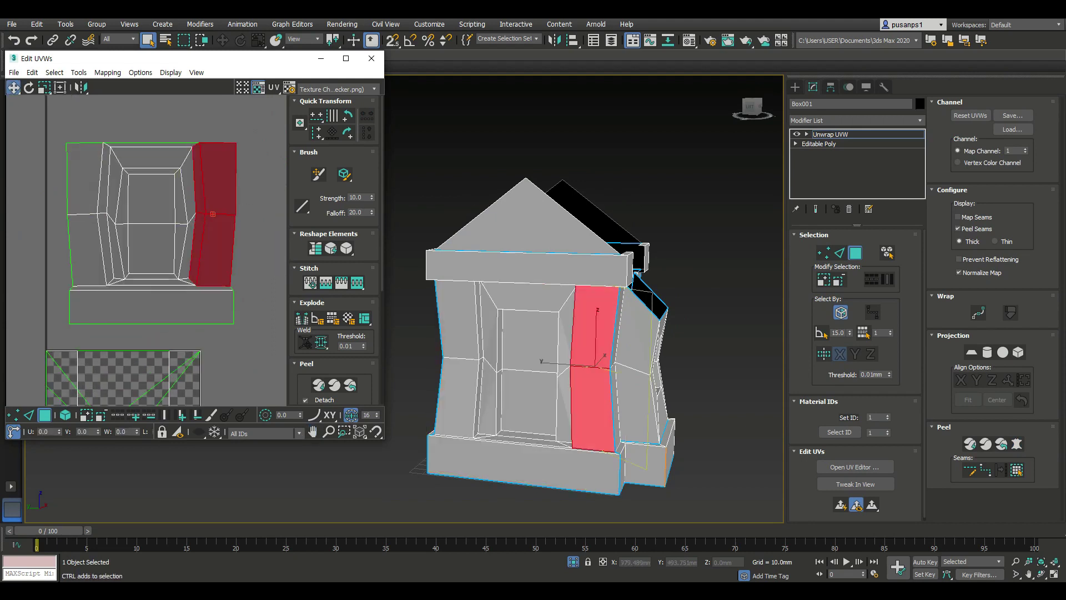
pyautogui.keyDown('ctrl'); pyautogui.moveTo(45, 178); pyautogui.dragTo(100, 242); pyautogui.keyUp('ctrl')
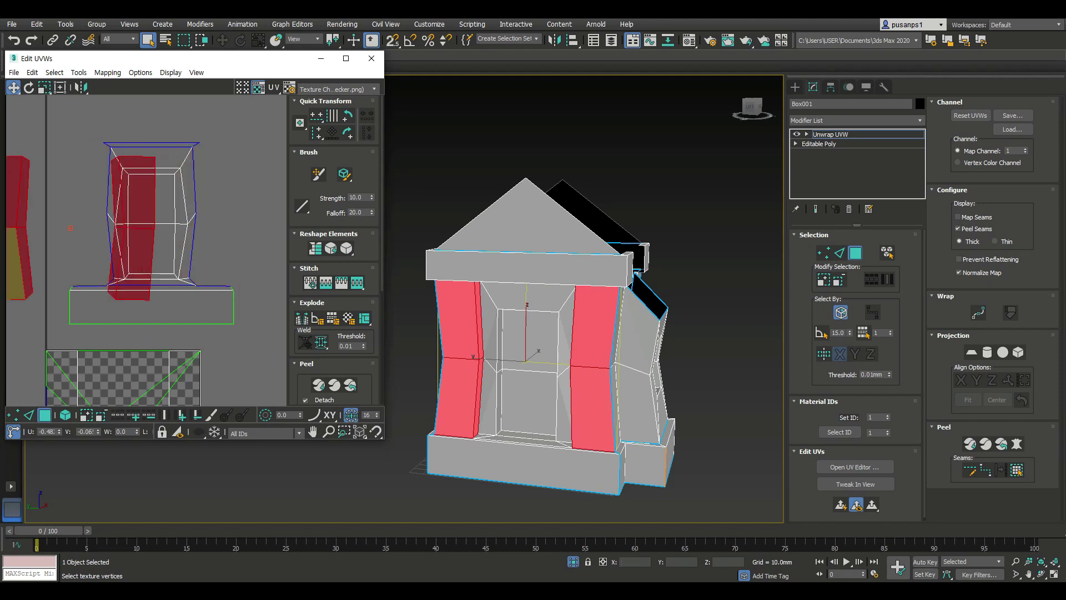
pyautogui.moveTo(217, 233); pyautogui.dragTo(49, 229)
pyautogui.click(339, 89)
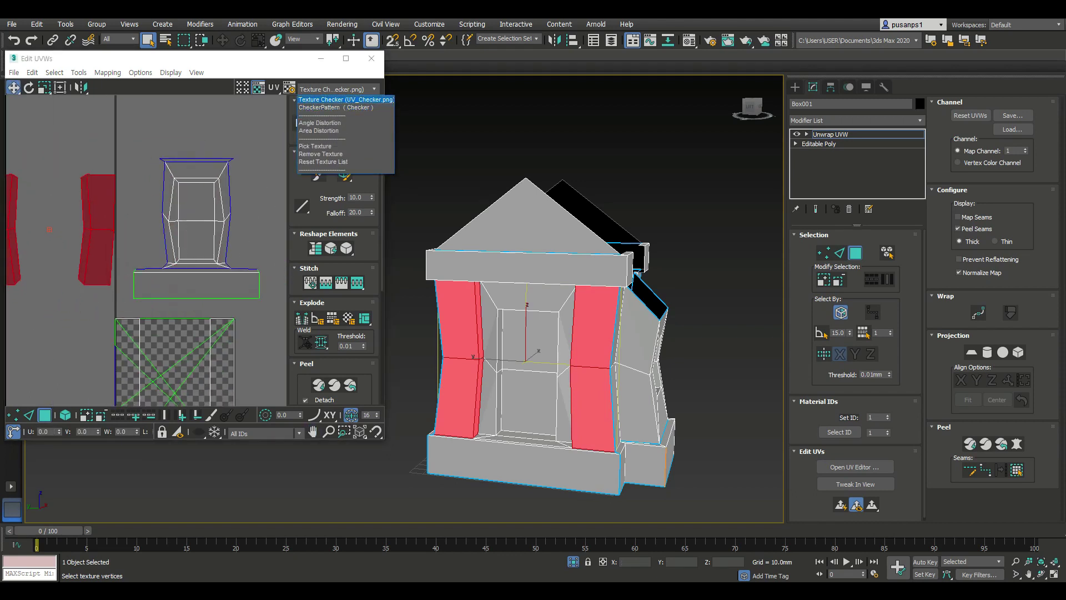
# Step: Display the checker texture and inspect the door frame's UV shell
pyautogui.click(345, 100)
pyautogui.scroll(2, 579, 364)
pyautogui.scroll(2, 579, 364)
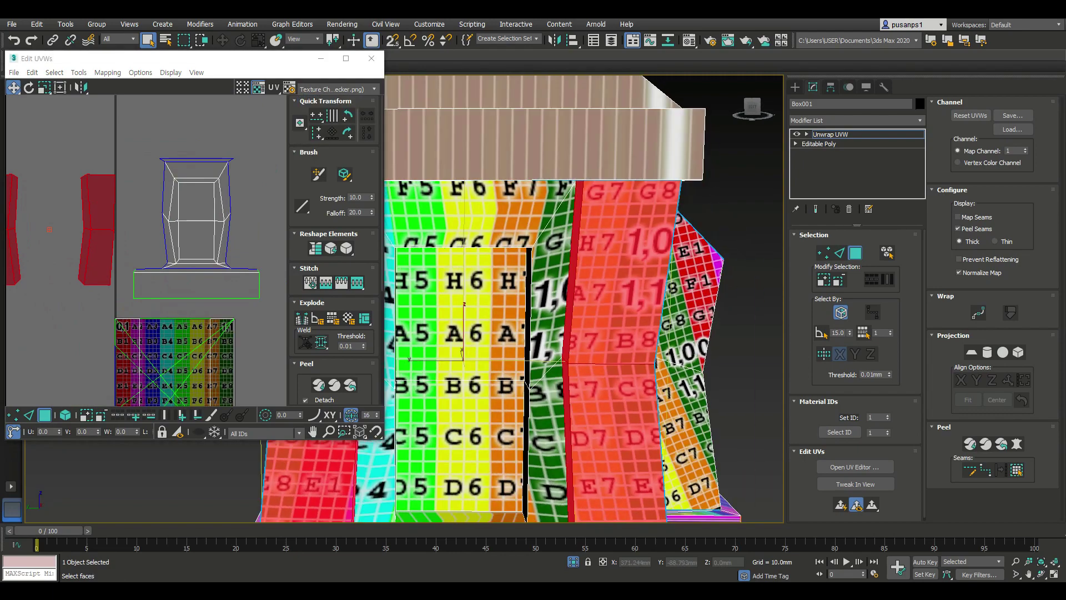
pyautogui.scroll(2, 578, 363)
pyautogui.scroll(2, 530, 384)
pyautogui.scroll(2, 530, 383)
pyautogui.scroll(2, 530, 383)
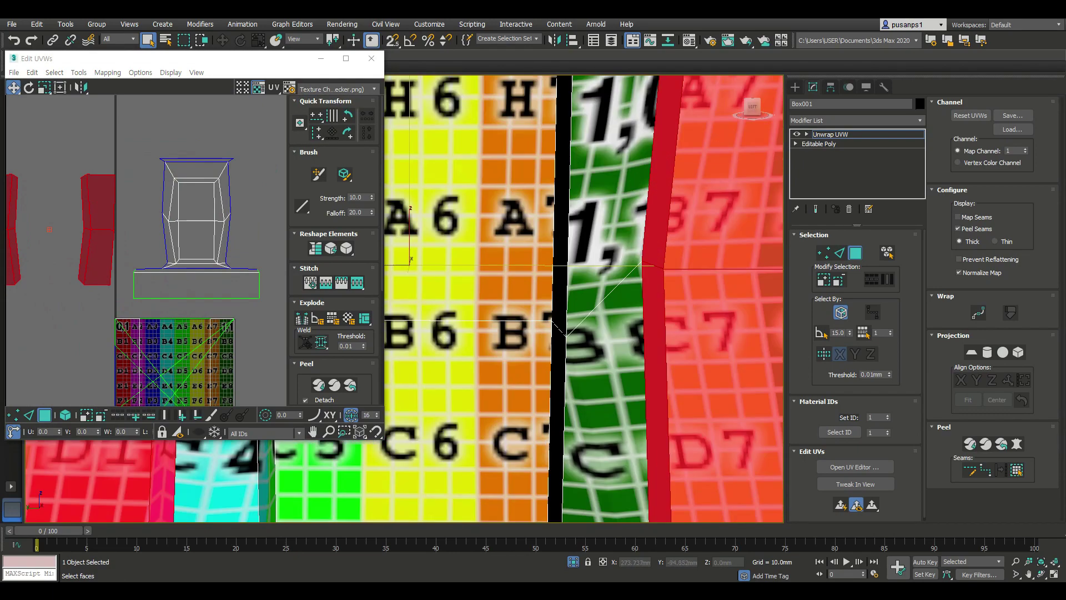
pyautogui.scroll(-4, 604, 356)
pyautogui.scroll(2, 204, 236)
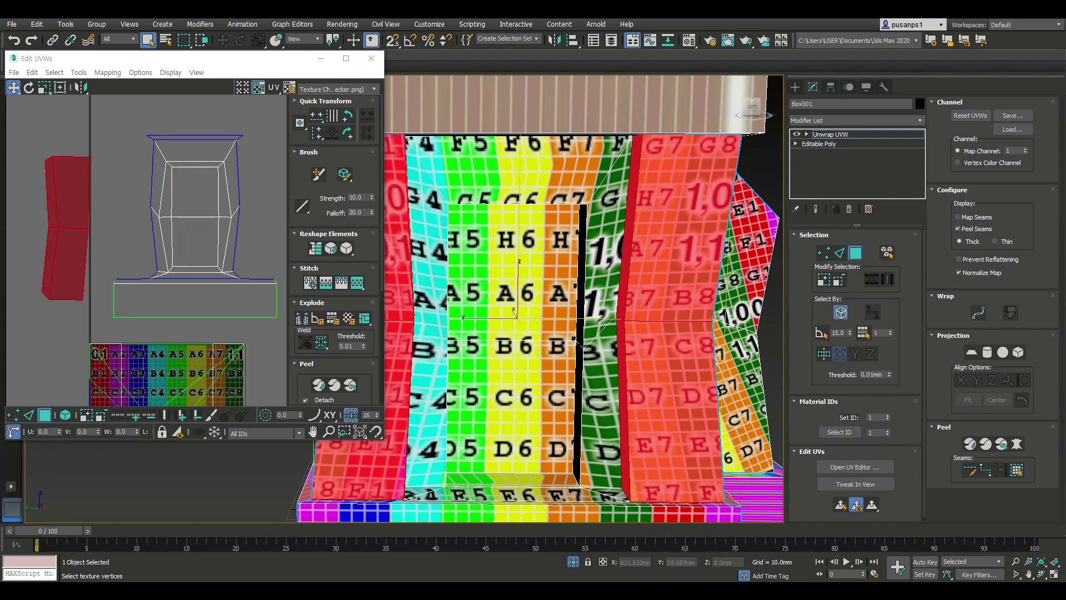
pyautogui.click(195, 151)
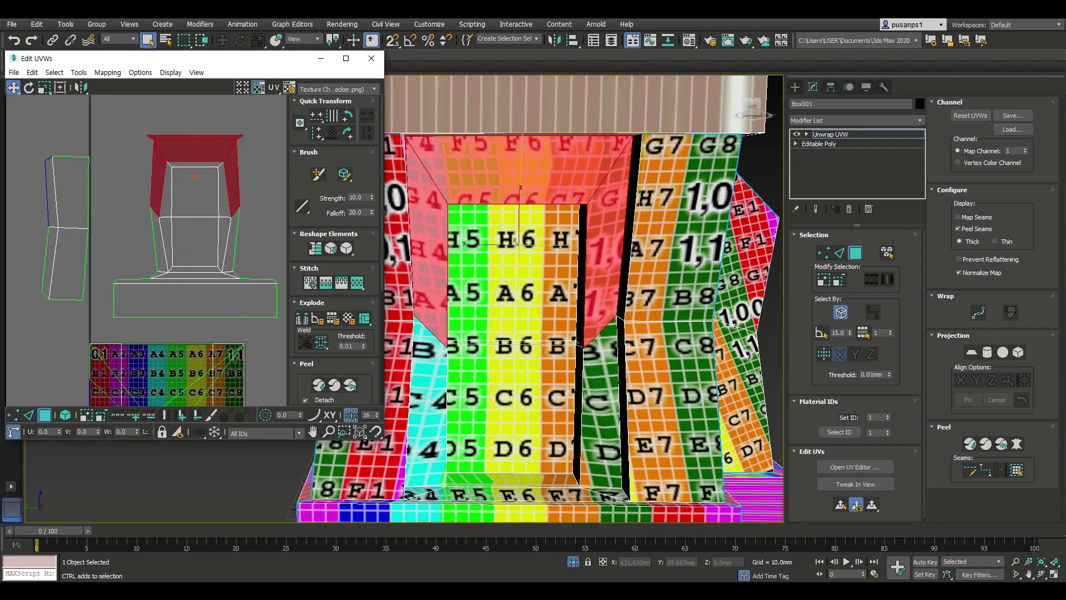
pyautogui.doubleClick(200, 168)
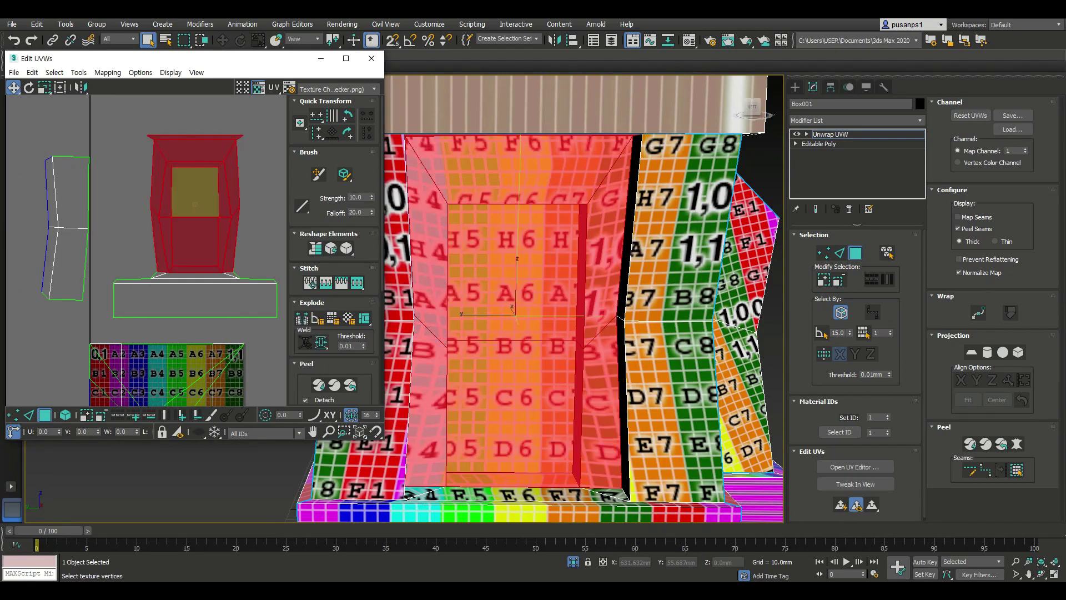
pyautogui.moveTo(195, 204); pyautogui.dragTo(197, 234, button='middle')
pyautogui.hotkey('ctrl', 'd')
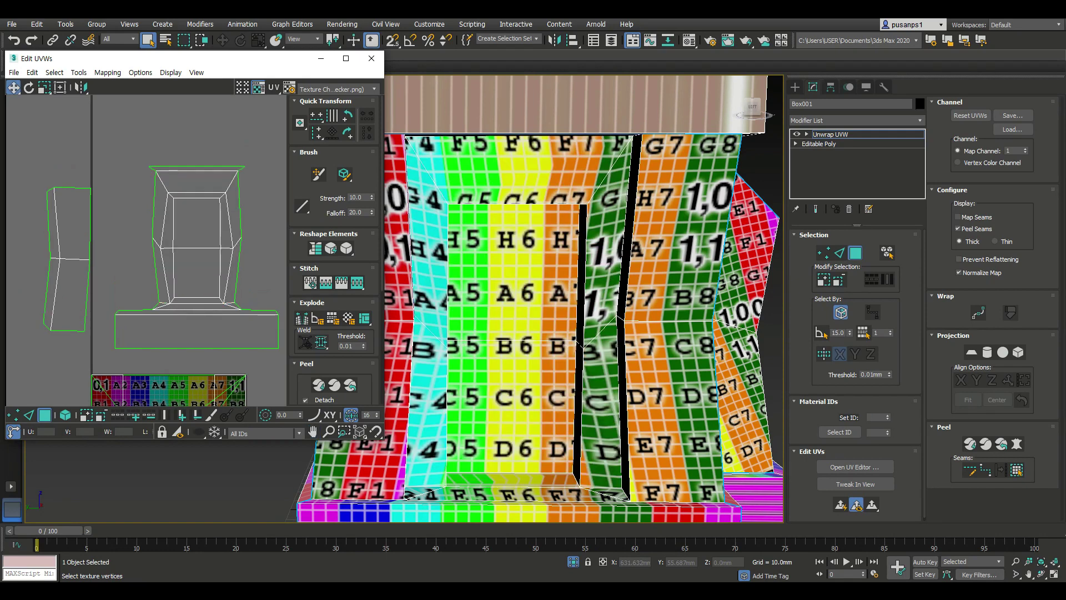
# Step: Select the two centre door faces, move their shell up, then pelt-map and commit them
pyautogui.scroll(2, 176, 229)
pyautogui.click(203, 223)
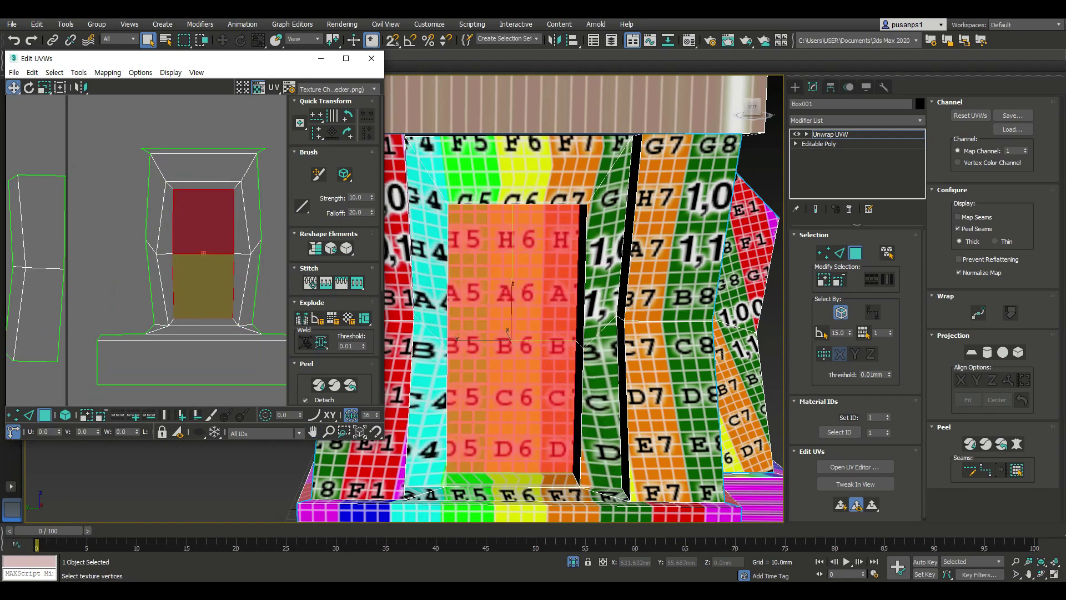
pyautogui.keyDown('ctrl'); pyautogui.click(203, 286); pyautogui.keyUp('ctrl')
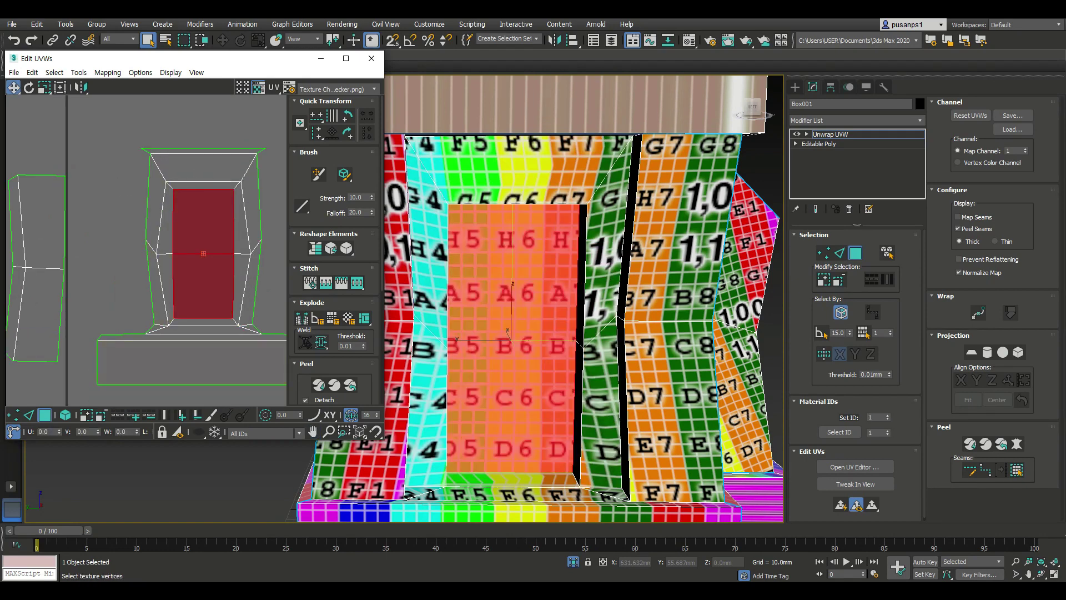
pyautogui.rightClick(225, 260)
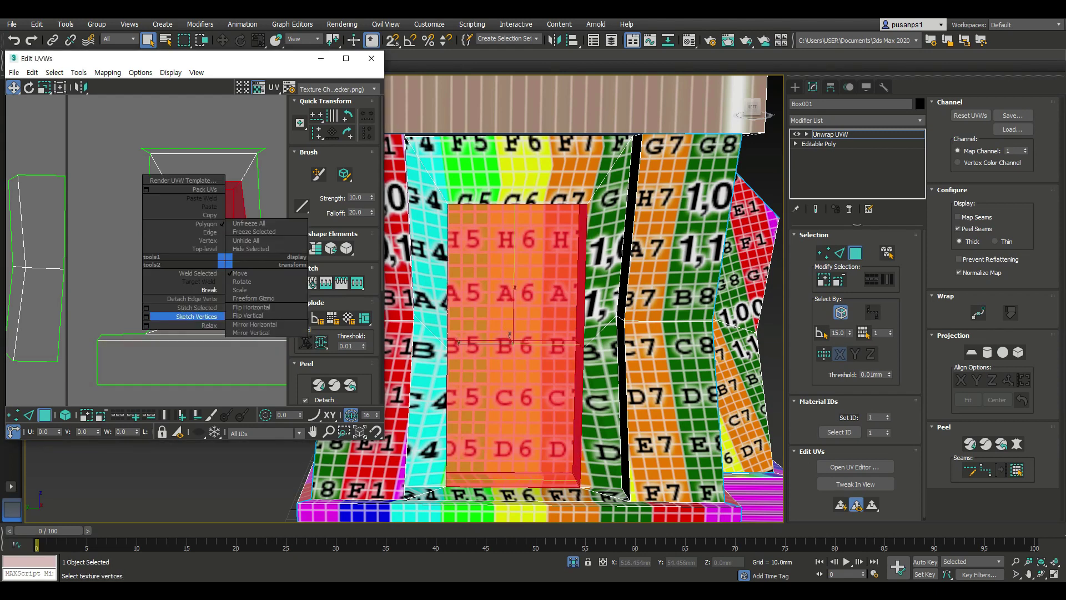
pyautogui.click(209, 290)
pyautogui.scroll(-3, 189, 222)
pyautogui.moveTo(179, 156); pyautogui.dragTo(185, 128)
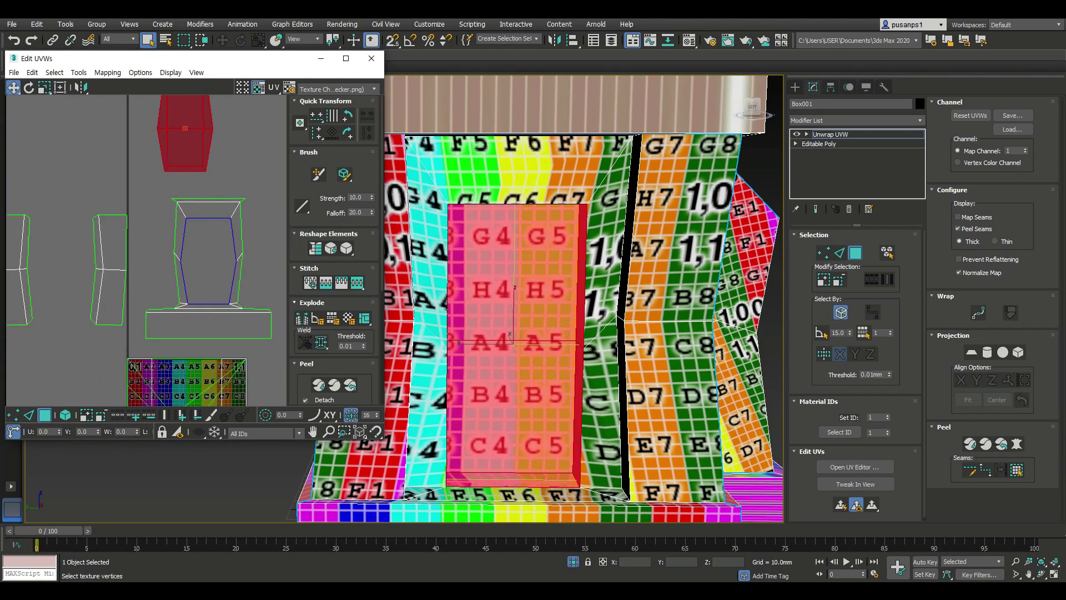
pyautogui.click(1017, 443)
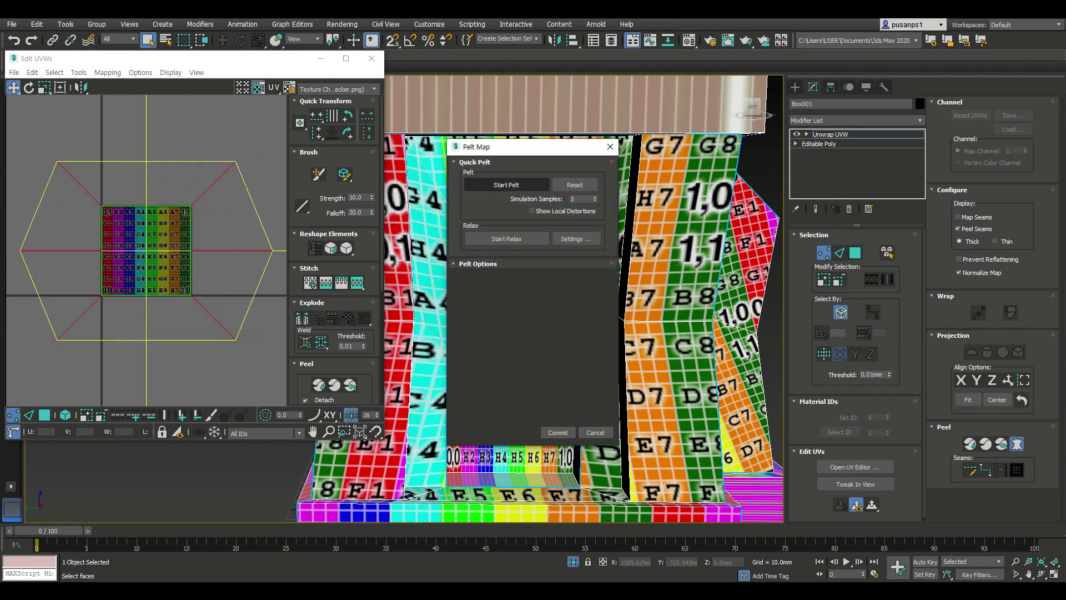
pyautogui.click(558, 432)
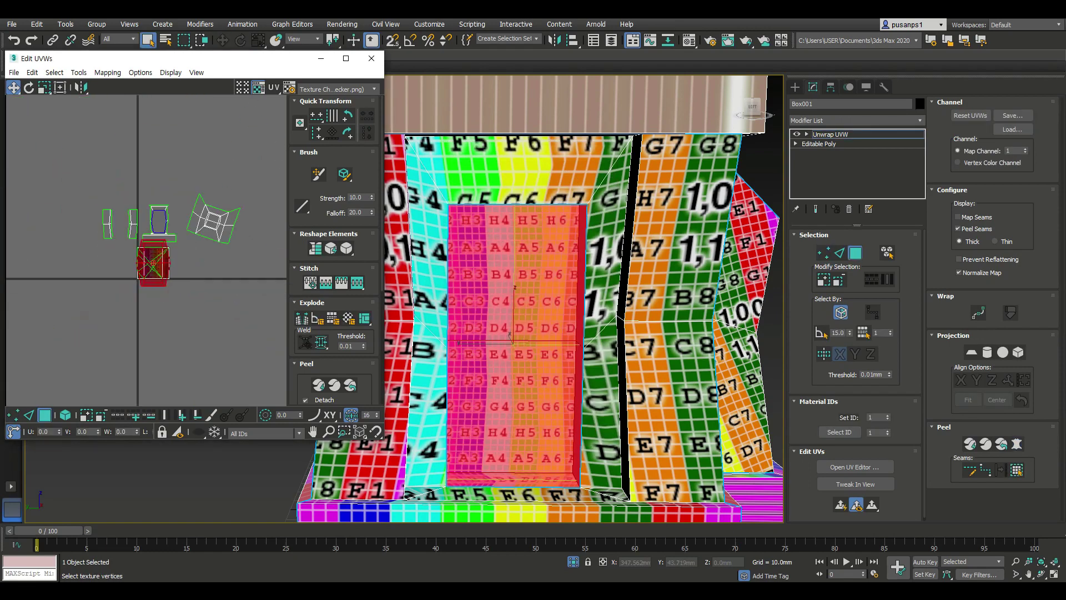
# Step: Pelt-map, relax and commit the door frame faces as their own shell
pyautogui.scroll(3, 158, 222)
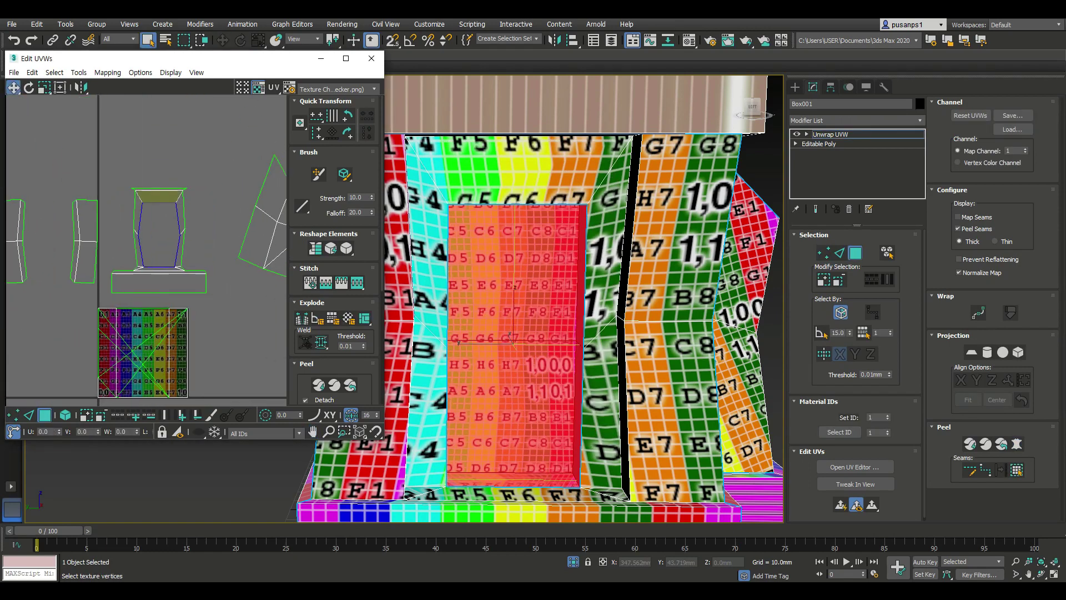
pyautogui.click(137, 234)
pyautogui.scroll(2, 153, 253)
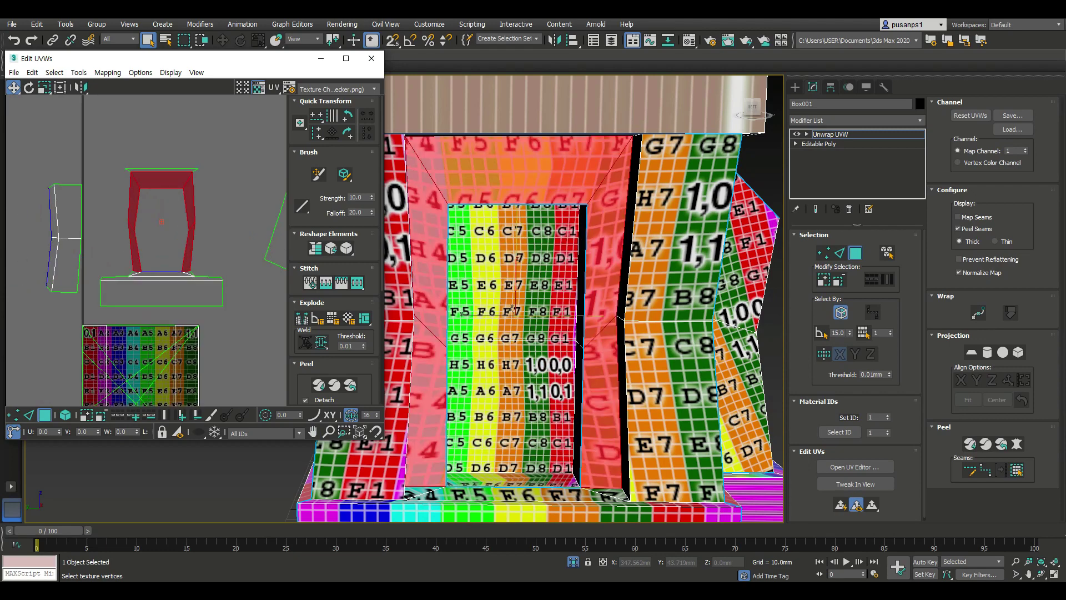
pyautogui.rightClick(161, 227)
pyautogui.click(128, 240)
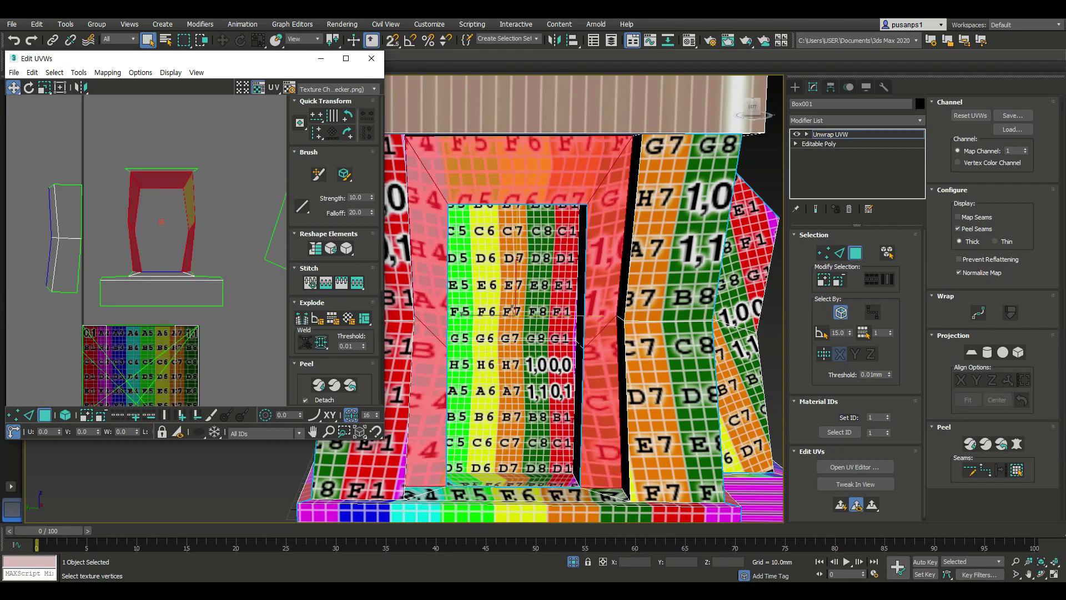
pyautogui.moveTo(131, 239); pyautogui.dragTo(43, 164)
pyautogui.hotkey('ctrl', 'z')
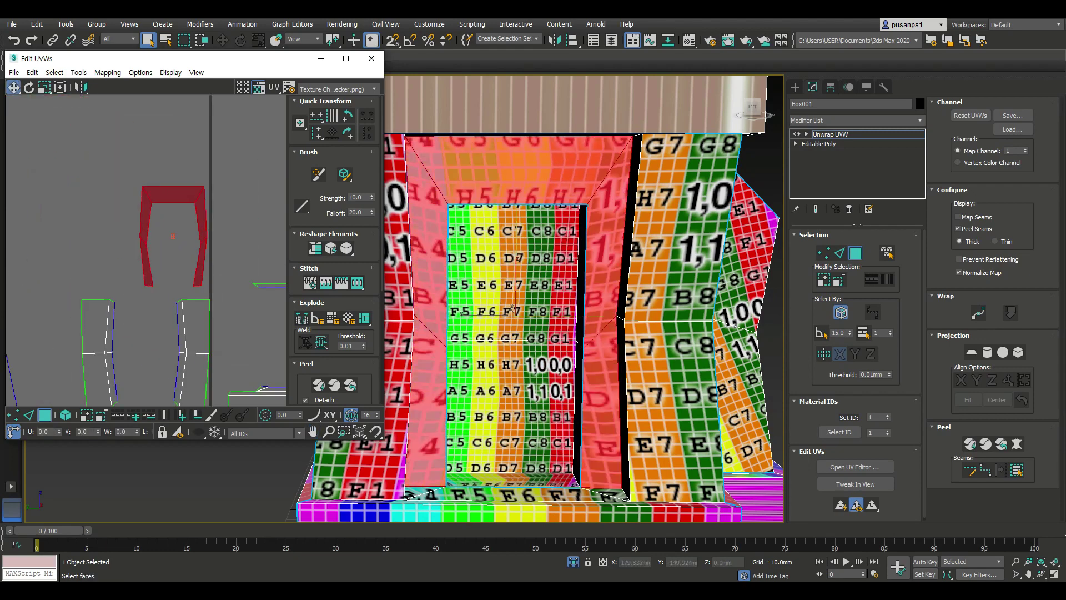
pyautogui.click(1017, 443)
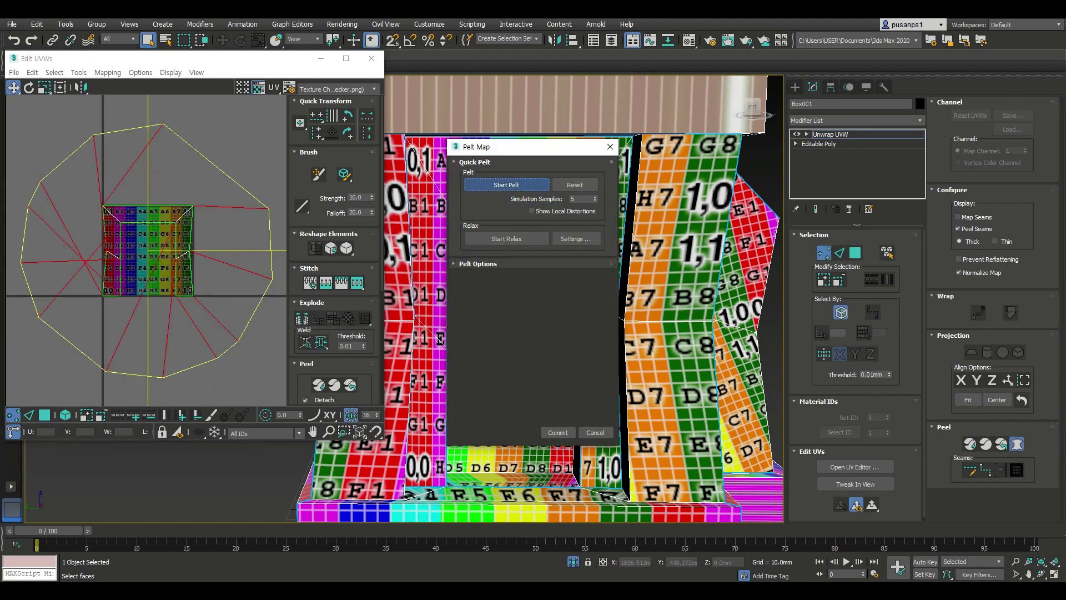
pyautogui.click(558, 432)
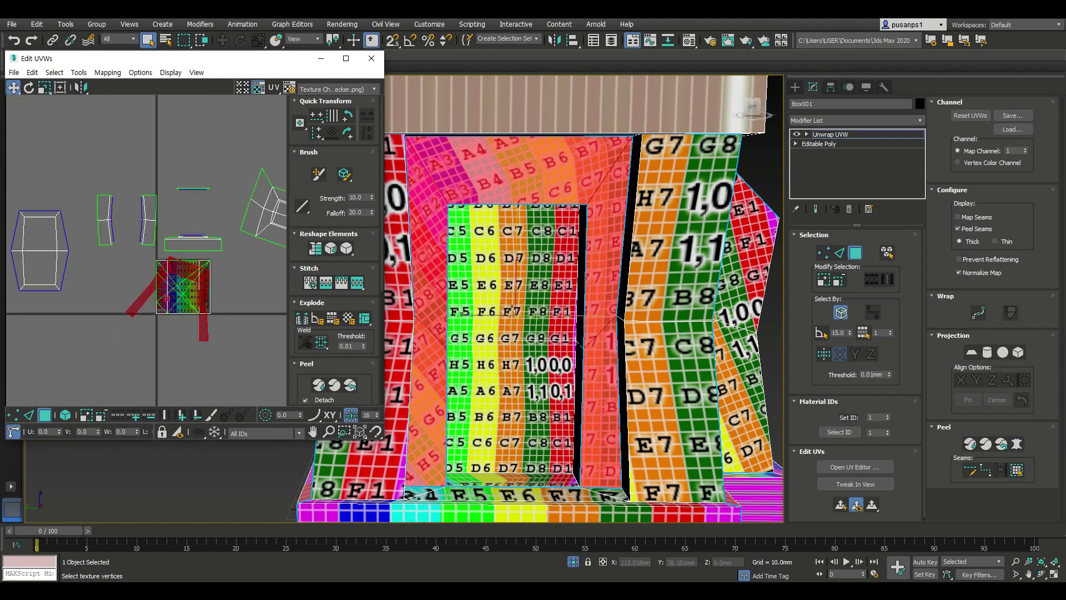
# Step: Select the front base strip faces and orbit around them
pyautogui.click(512, 517)
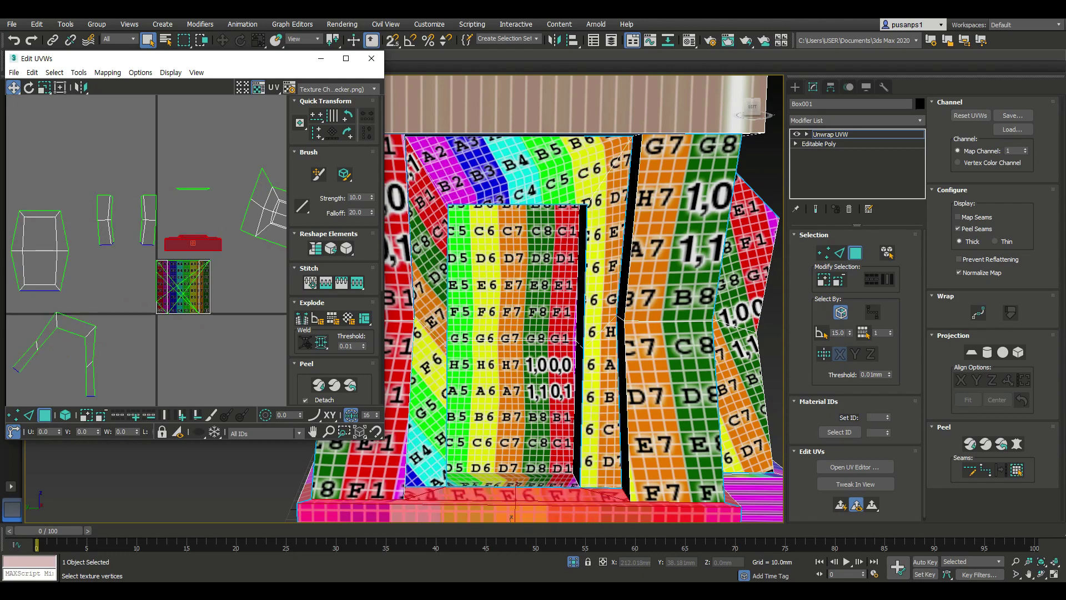
pyautogui.scroll(3, 511, 517)
pyautogui.moveTo(511, 517)
pyautogui.keyDown('alt'); pyautogui.mouseDown(button='middle')
pyautogui.moveTo(458, 438)
pyautogui.moveTo(500, 423)
pyautogui.mouseUp(button='middle'); pyautogui.keyUp('alt')
pyautogui.scroll(3, 458, 437)
pyautogui.scroll(2, 210, 265)
pyautogui.scroll(-3, 458, 438)
pyautogui.scroll(3, 500, 422)
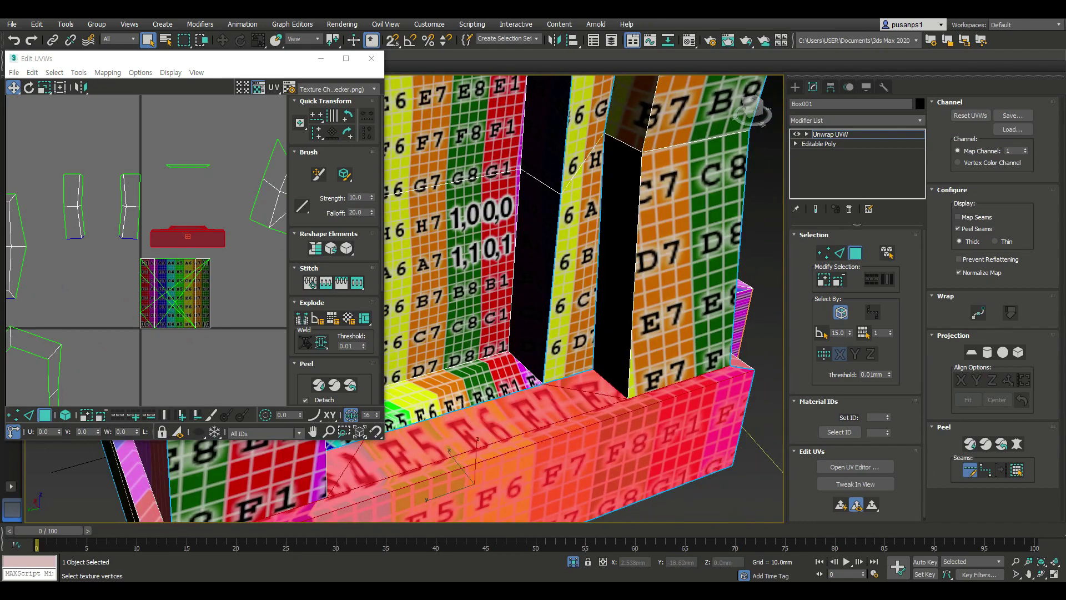
# Step: Pelt-map, relax and commit the bottom strip faces
pyautogui.scroll(-2, 146, 250)
pyautogui.moveTo(146, 250); pyautogui.dragTo(122, 291, button='middle')
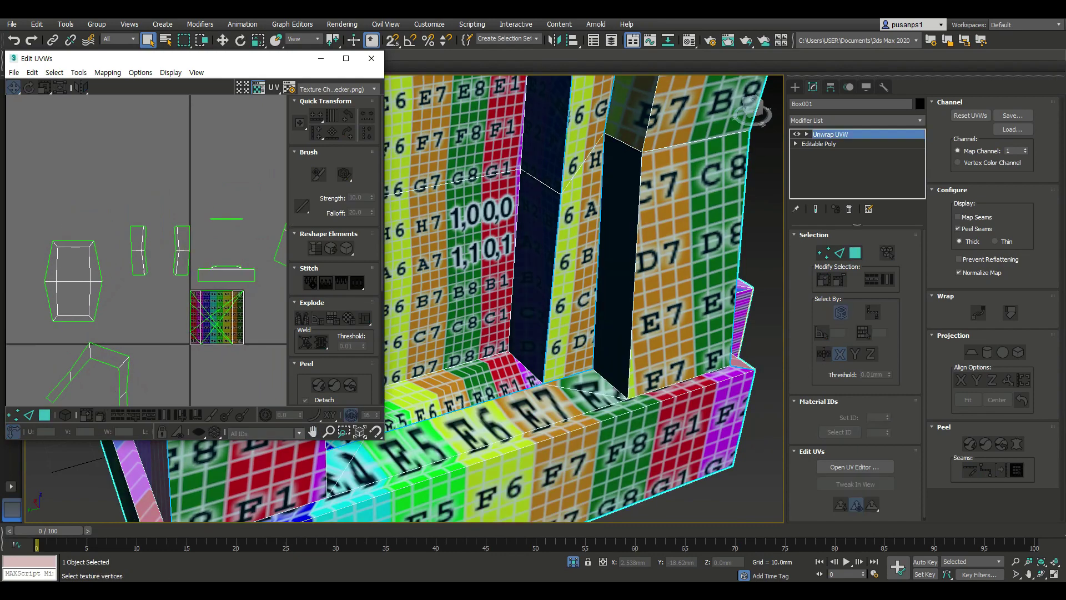
pyautogui.click(1017, 443)
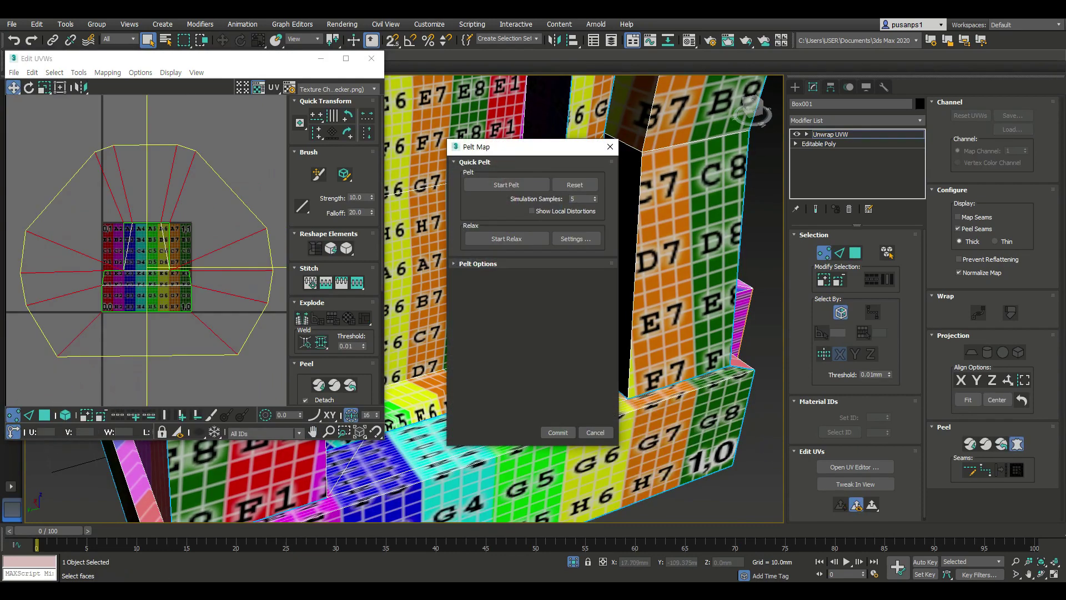
pyautogui.click(506, 239)
pyautogui.click(558, 433)
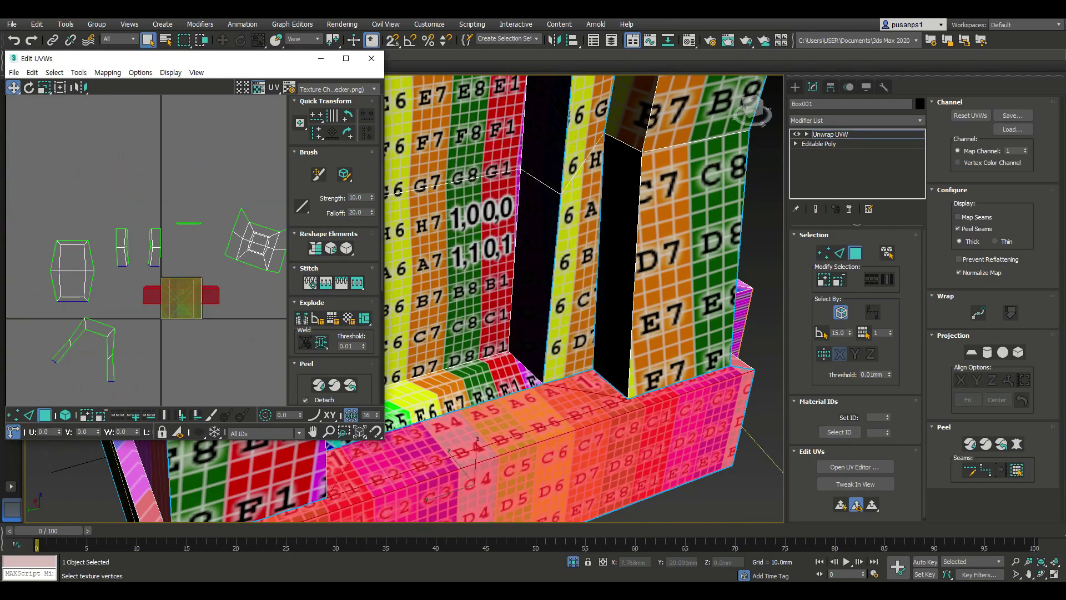
# Step: Pelt-map and relax the thin face above the strip, moving its shell off the checker area
pyautogui.click(189, 223)
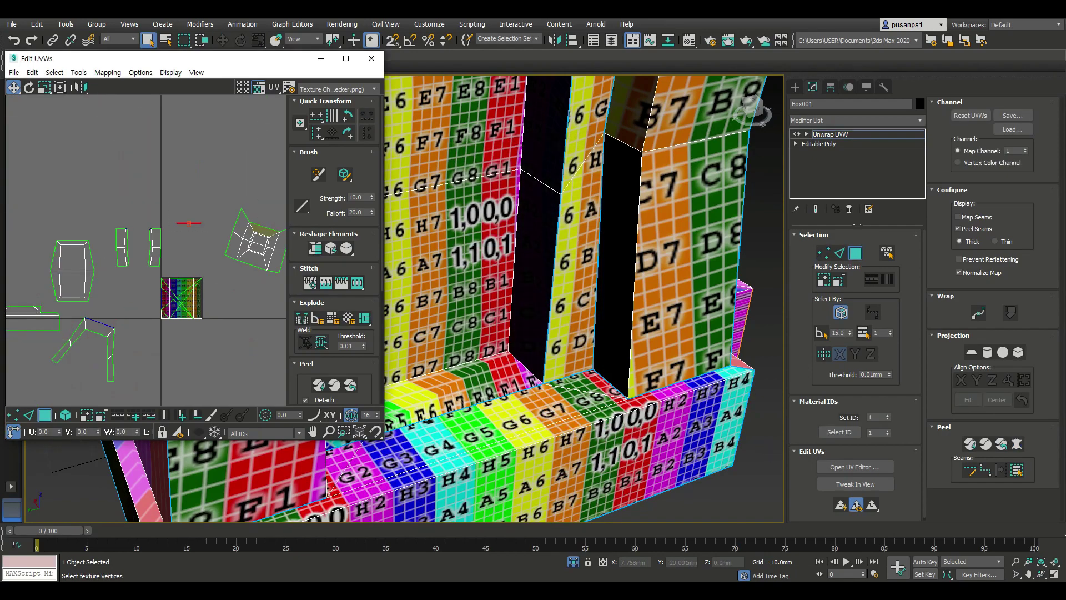
pyautogui.keyDown('alt'); pyautogui.moveTo(583, 299); pyautogui.dragTo(611, 250, button='middle'); pyautogui.keyUp('alt')
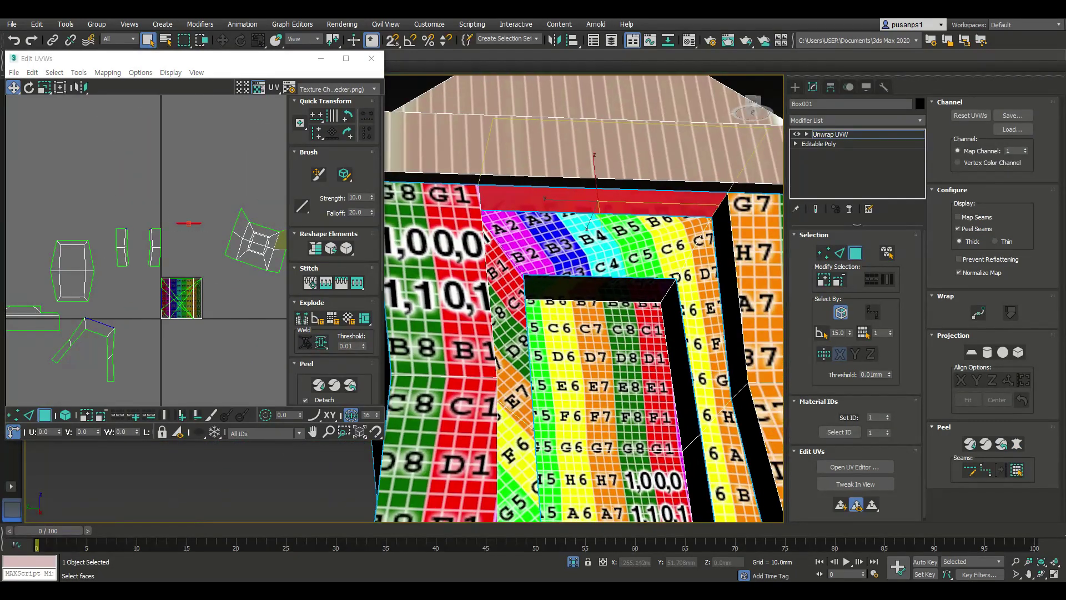
pyautogui.click(1017, 444)
pyautogui.click(506, 239)
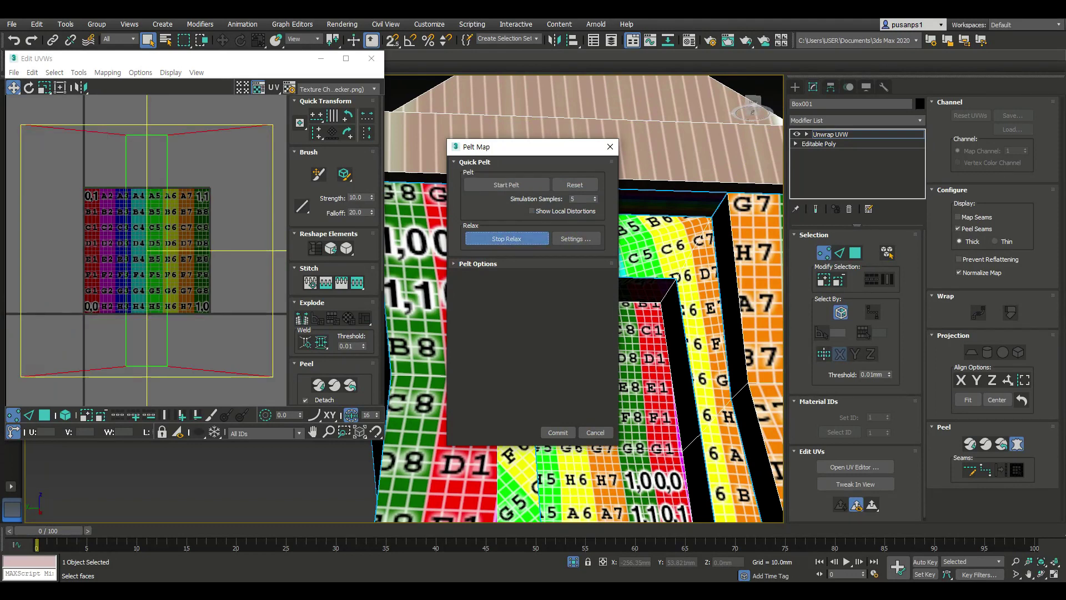
pyautogui.click(558, 433)
pyautogui.moveTo(162, 260); pyautogui.dragTo(124, 284)
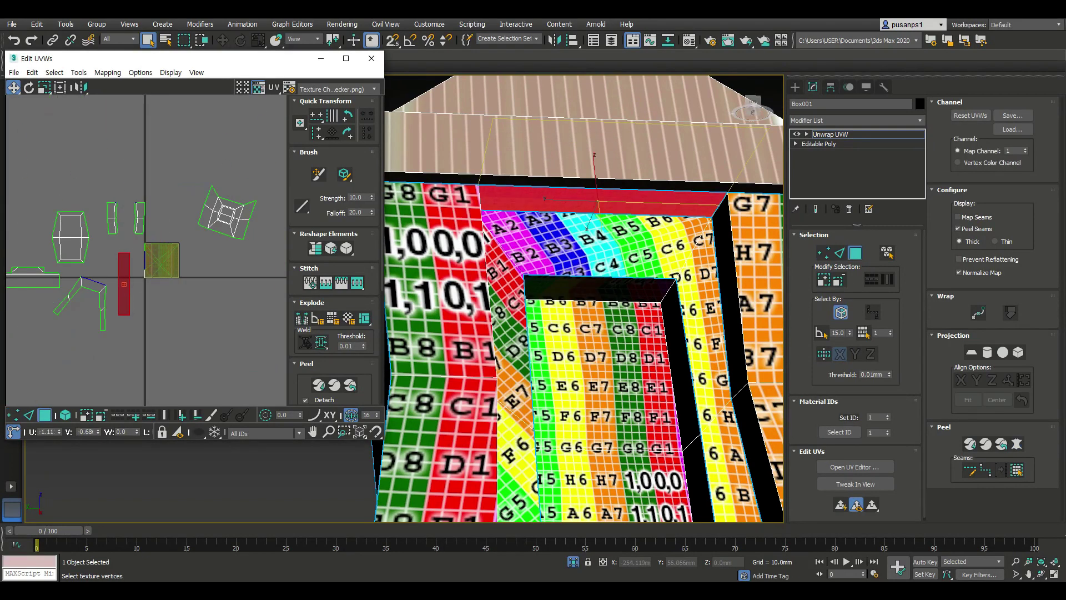
pyautogui.scroll(-3, 184, 238)
# Step: Select the top band face from a straight front view
pyautogui.hotkey('ctrl', 'a')
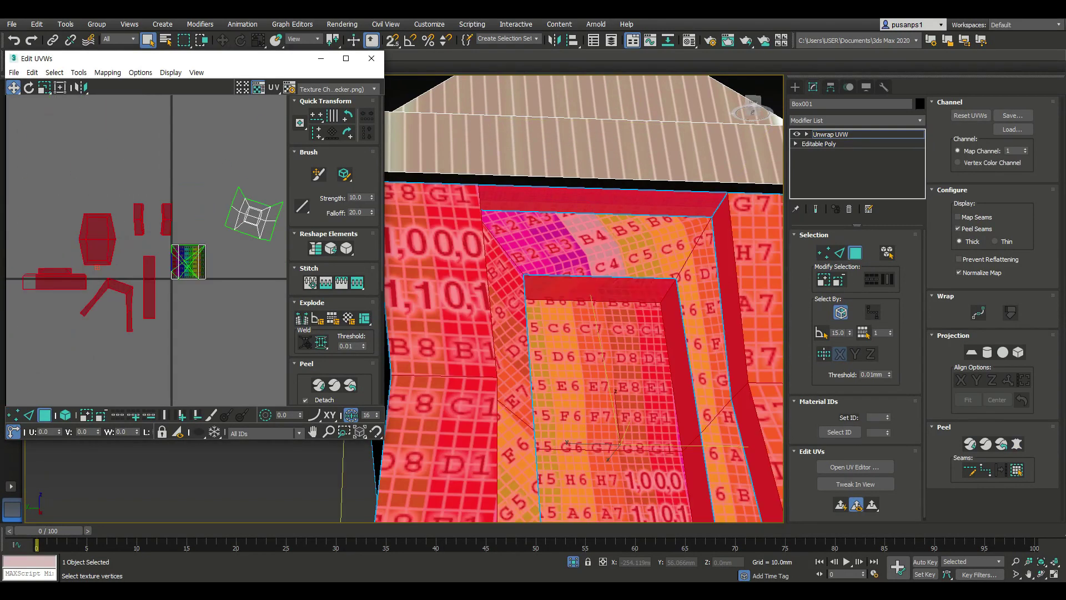
pyautogui.scroll(2, 144, 250)
pyautogui.scroll(-6, 583, 300)
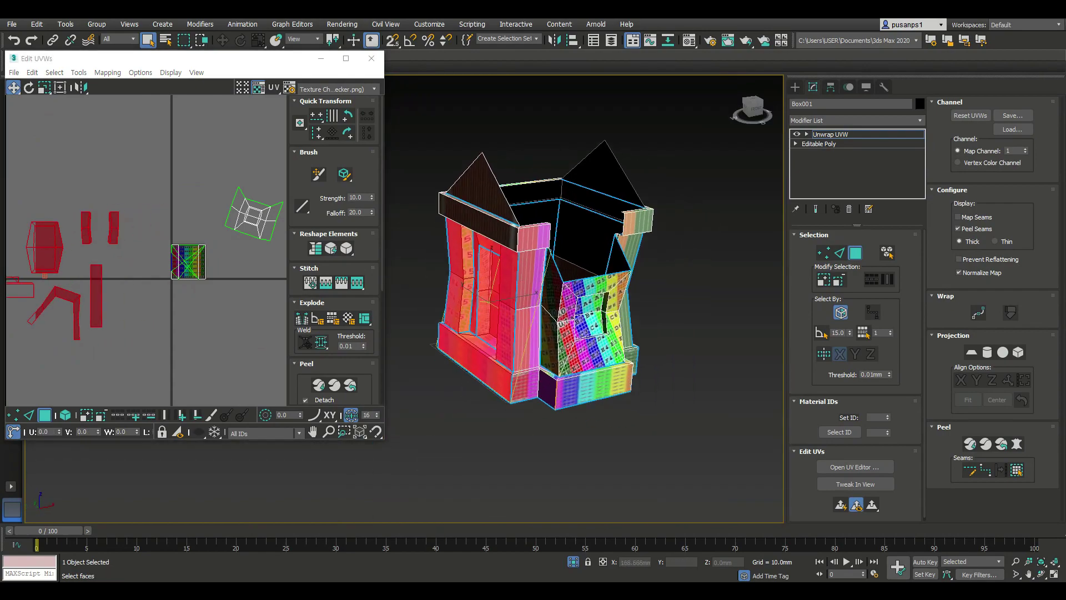
pyautogui.scroll(5, 600, 300)
pyautogui.click(479, 194)
pyautogui.moveTo(583, 300)
pyautogui.keyDown('alt'); pyautogui.mouseDown(button='middle')
pyautogui.moveTo(511, 306)
pyautogui.moveTo(555, 277)
pyautogui.moveTo(561, 261)
pyautogui.mouseUp(button='middle'); pyautogui.keyUp('alt')
pyautogui.scroll(-3, 556, 300)
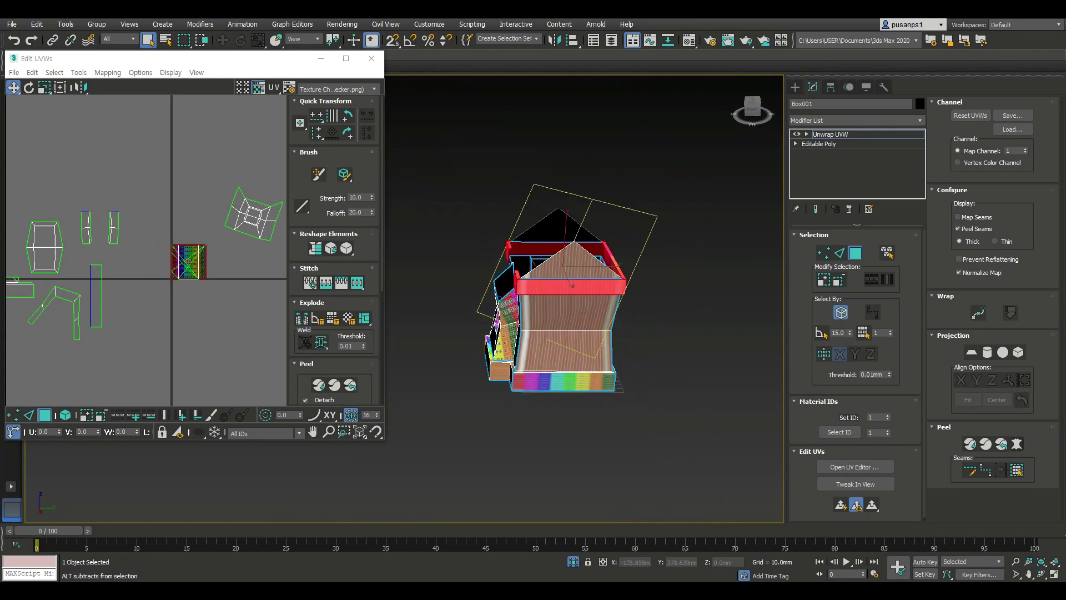
# Step: Pelt-map, relax and commit the top band, moving its shell away from the checker
pyautogui.click(1017, 444)
pyautogui.click(506, 184)
pyautogui.click(506, 239)
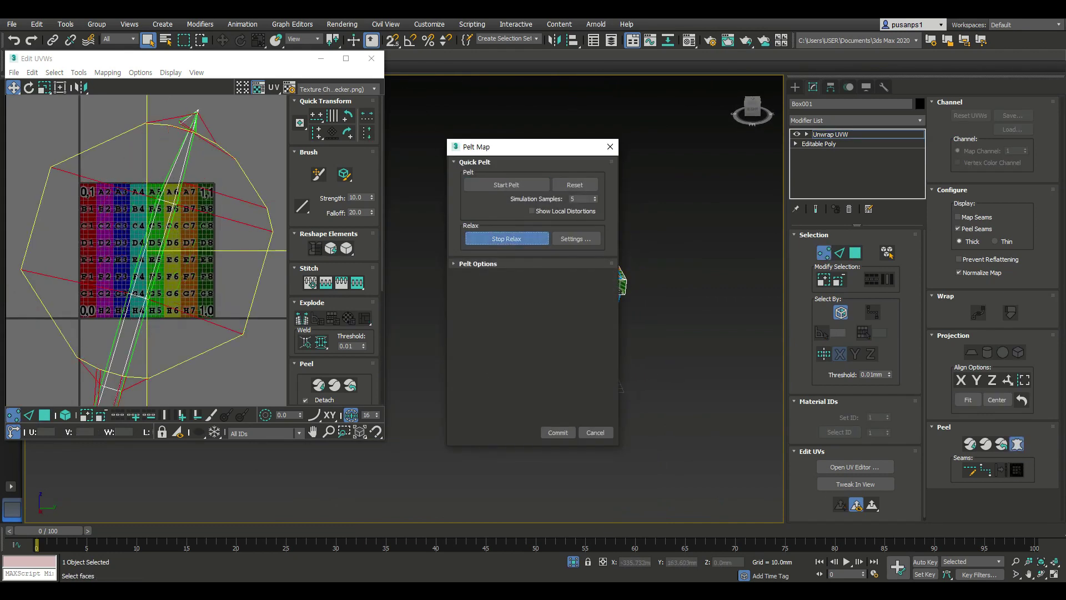
pyautogui.click(558, 433)
pyautogui.scroll(-3, 147, 250)
pyautogui.moveTo(178, 289); pyautogui.dragTo(245, 305)
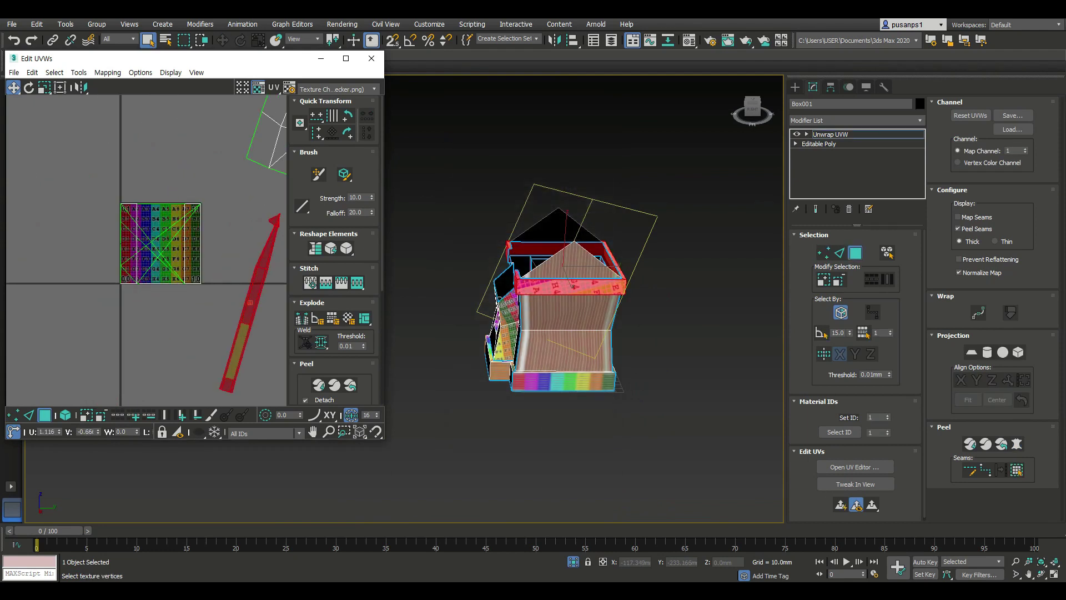
# Step: Pelt-map and commit the first roof triangle
pyautogui.moveTo(147, 250); pyautogui.dragTo(105, 207, button='middle')
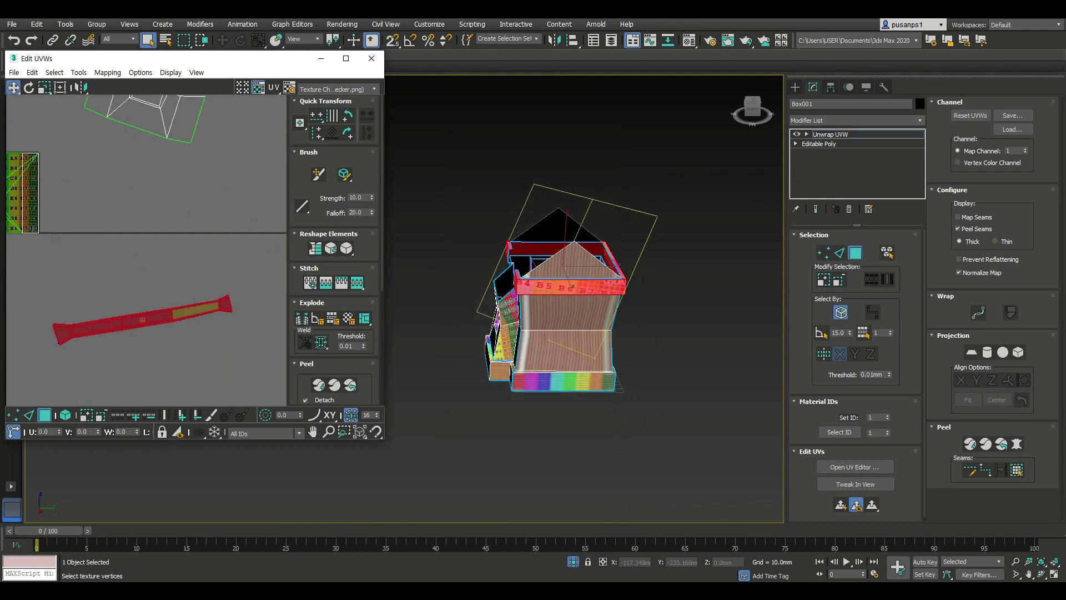
pyautogui.keyDown('alt'); pyautogui.moveTo(572, 286); pyautogui.dragTo(639, 278, button='middle'); pyautogui.keyUp('alt')
pyautogui.click(638, 277)
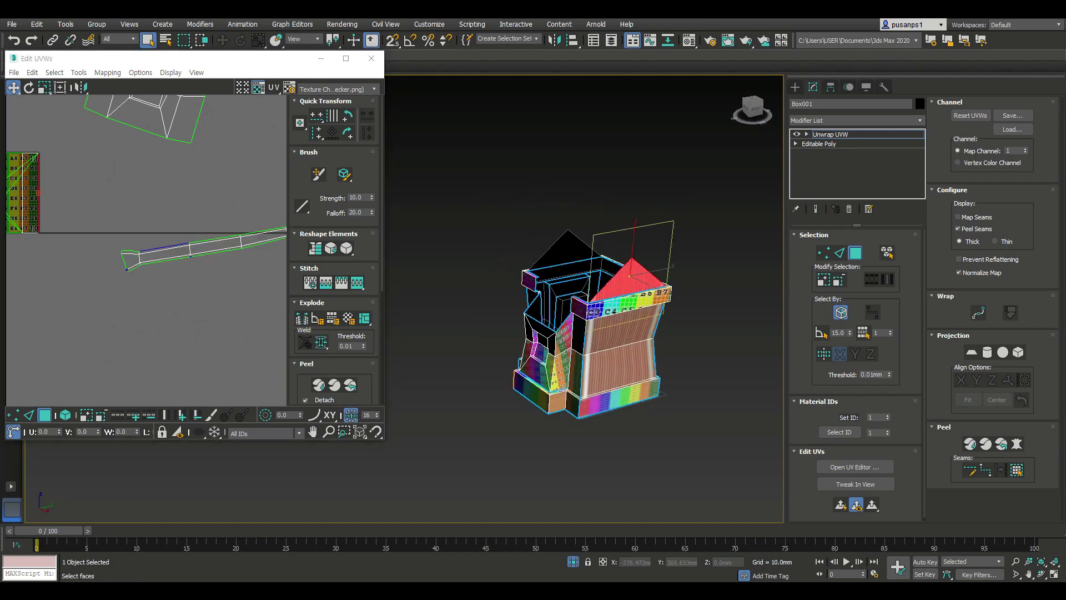
pyautogui.click(1017, 443)
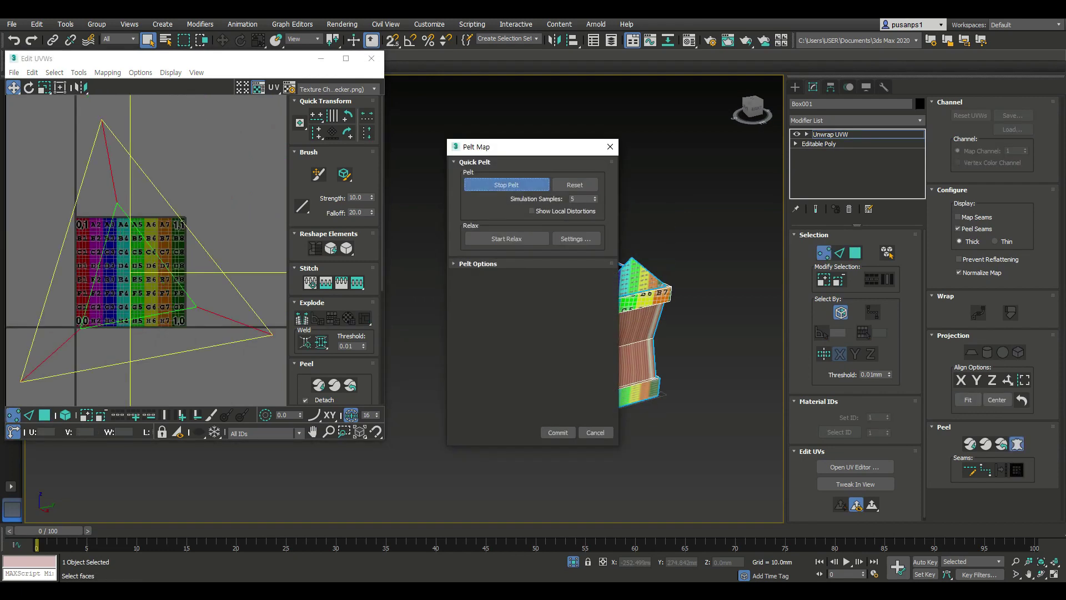
pyautogui.click(558, 432)
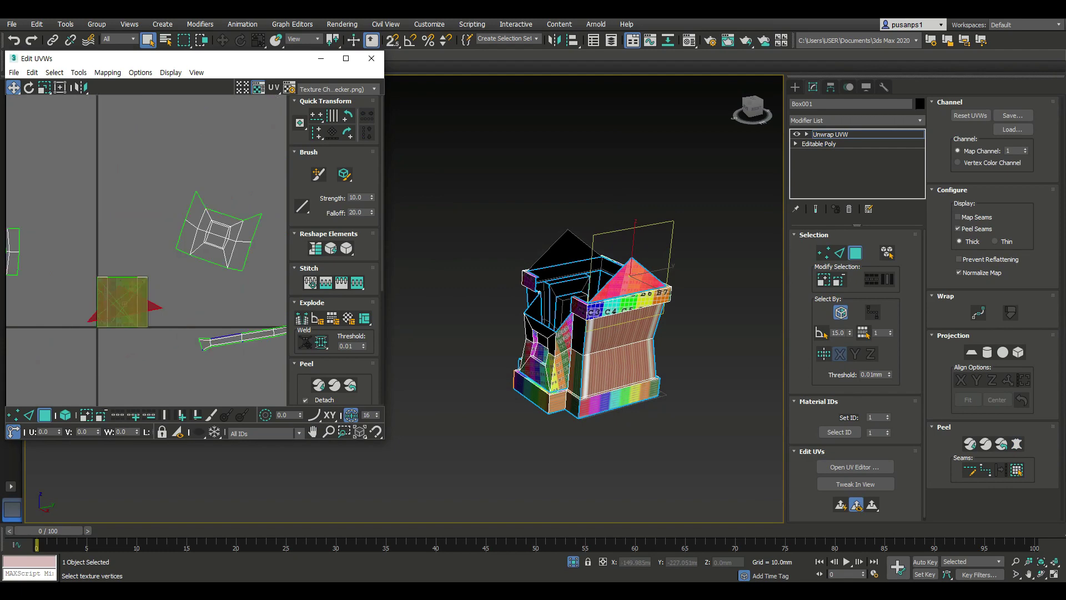
# Step: Pelt-map and commit the second roof triangle, then pick a front column face
pyautogui.click(633, 278)
pyautogui.keyDown('alt'); pyautogui.moveTo(633, 278); pyautogui.dragTo(556, 278, button='middle'); pyautogui.keyUp('alt')
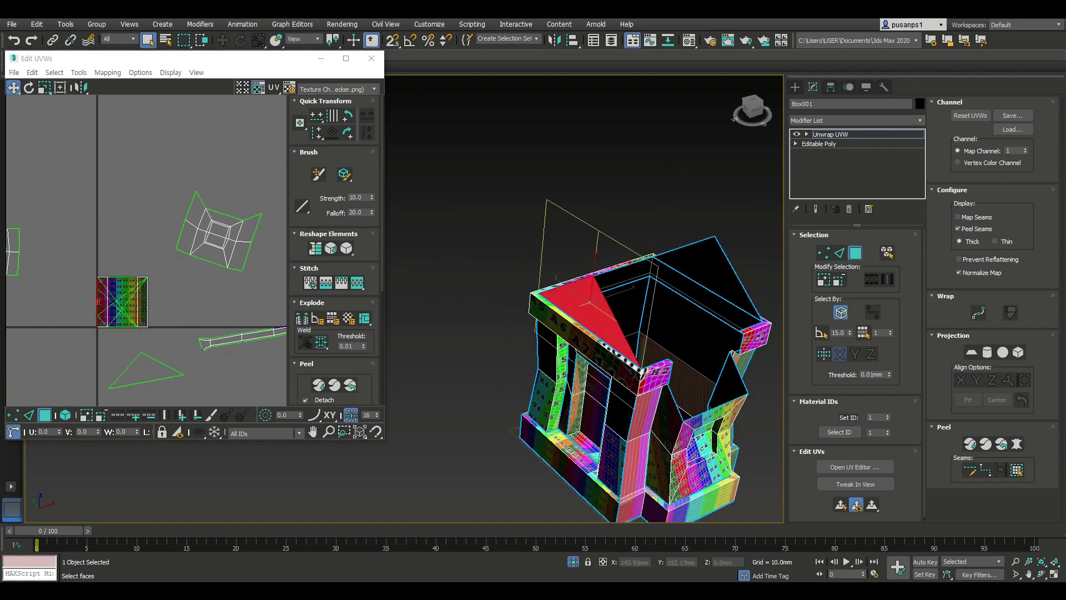
pyautogui.click(1017, 444)
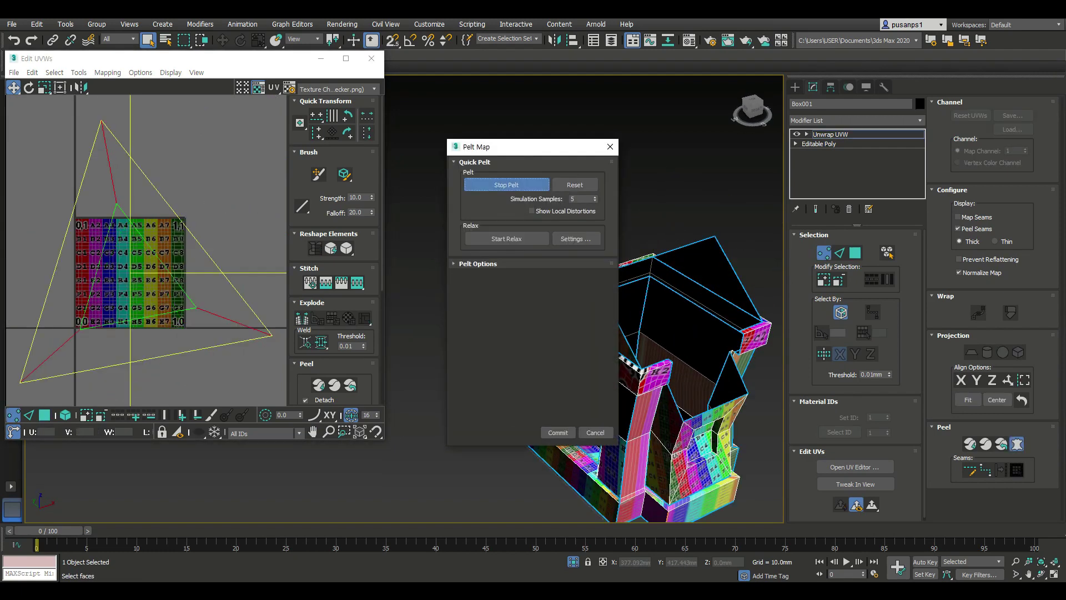
pyautogui.click(558, 432)
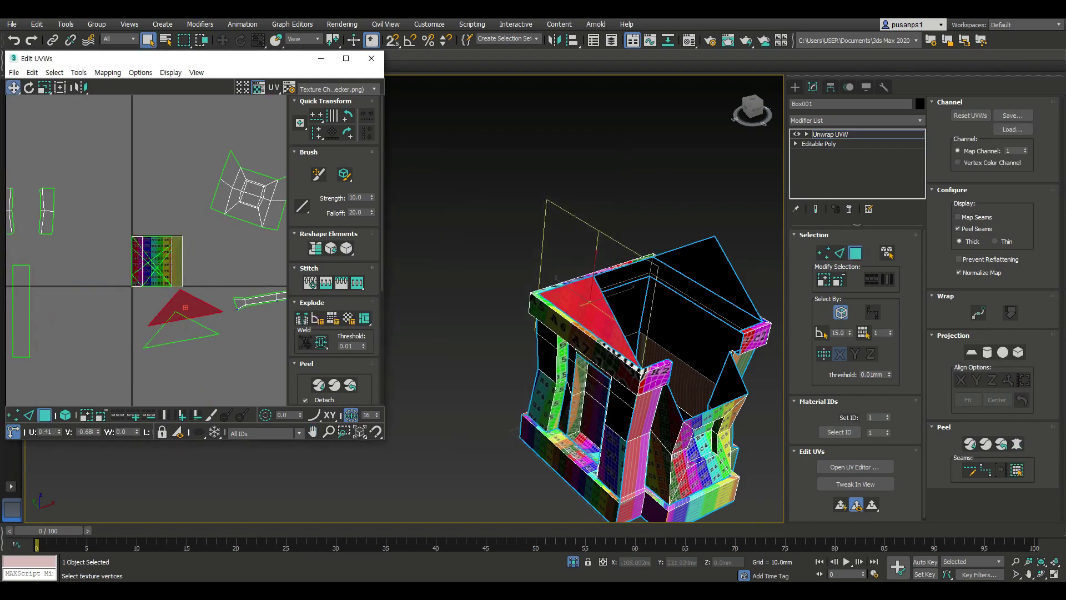
pyautogui.moveTo(589, 302)
pyautogui.keyDown('alt'); pyautogui.mouseDown(button='middle')
pyautogui.moveTo(489, 311)
pyautogui.moveTo(461, 286)
pyautogui.mouseUp(button='middle'); pyautogui.keyUp('alt')
pyautogui.click(489, 311)
pyautogui.scroll(3, 559, 475)
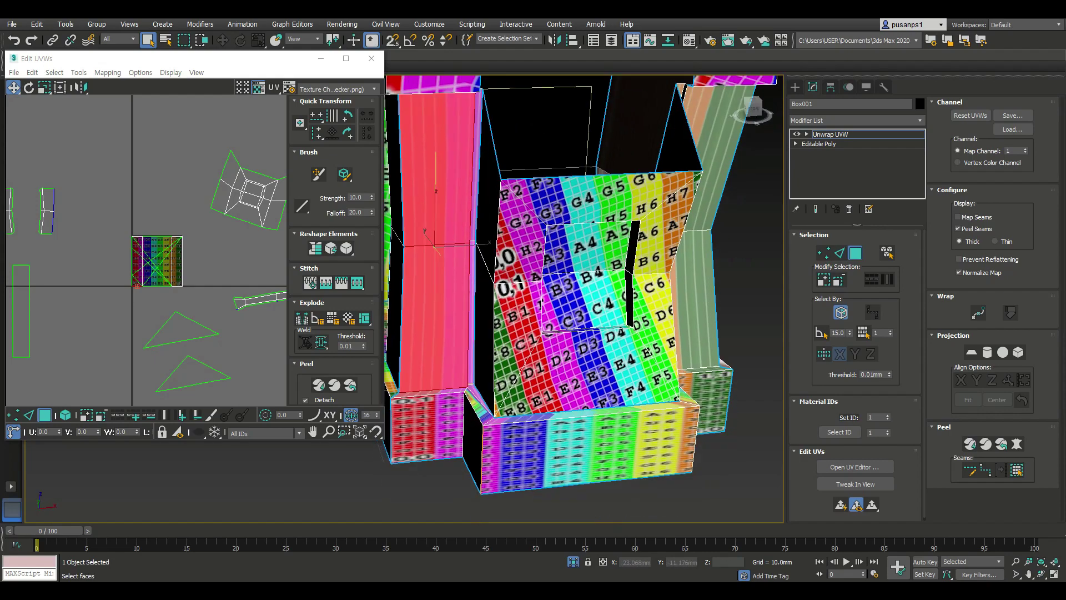
pyautogui.scroll(2, 500, 411)
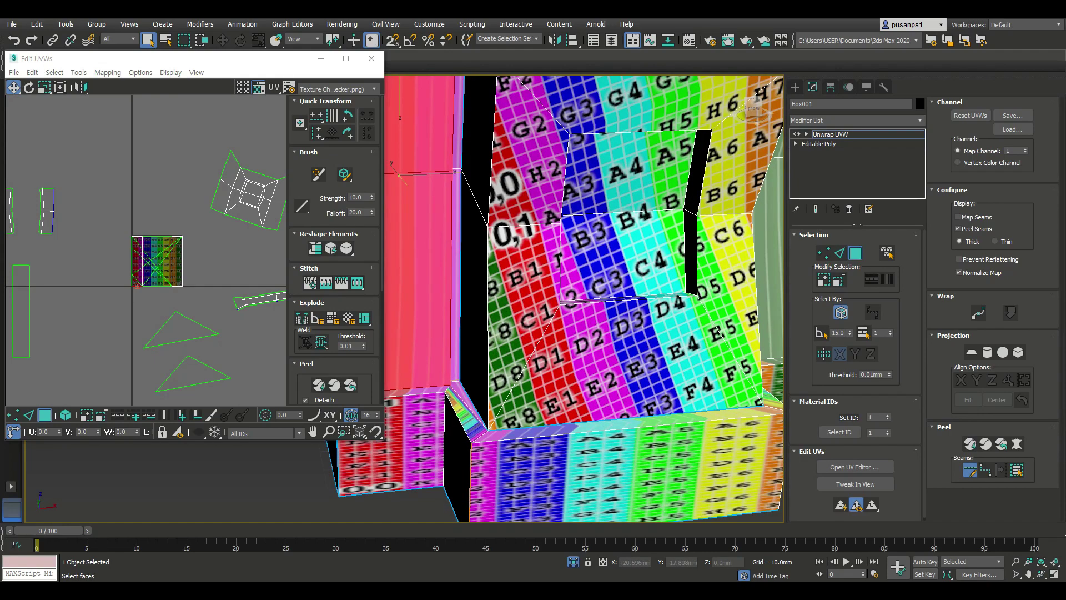
pyautogui.scroll(-1, 489, 389)
pyautogui.scroll(-3, 489, 389)
pyautogui.scroll(3, 489, 389)
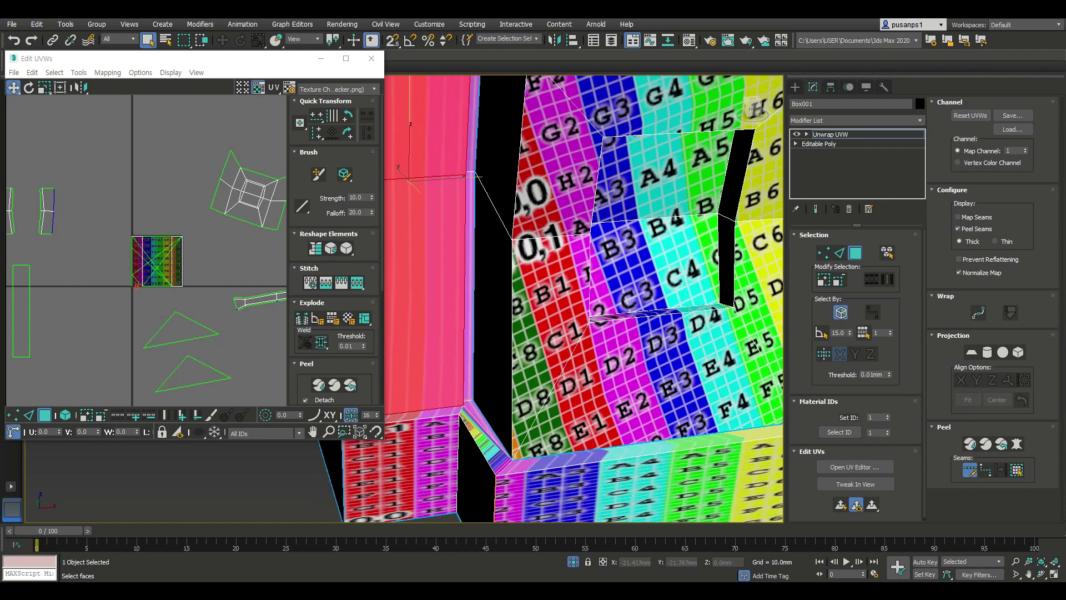
pyautogui.scroll(3, 489, 389)
pyautogui.keyDown('alt'); pyautogui.moveTo(489, 388); pyautogui.dragTo(523, 389, button='middle'); pyautogui.keyUp('alt')
pyautogui.hotkey('ctrl', 'd')
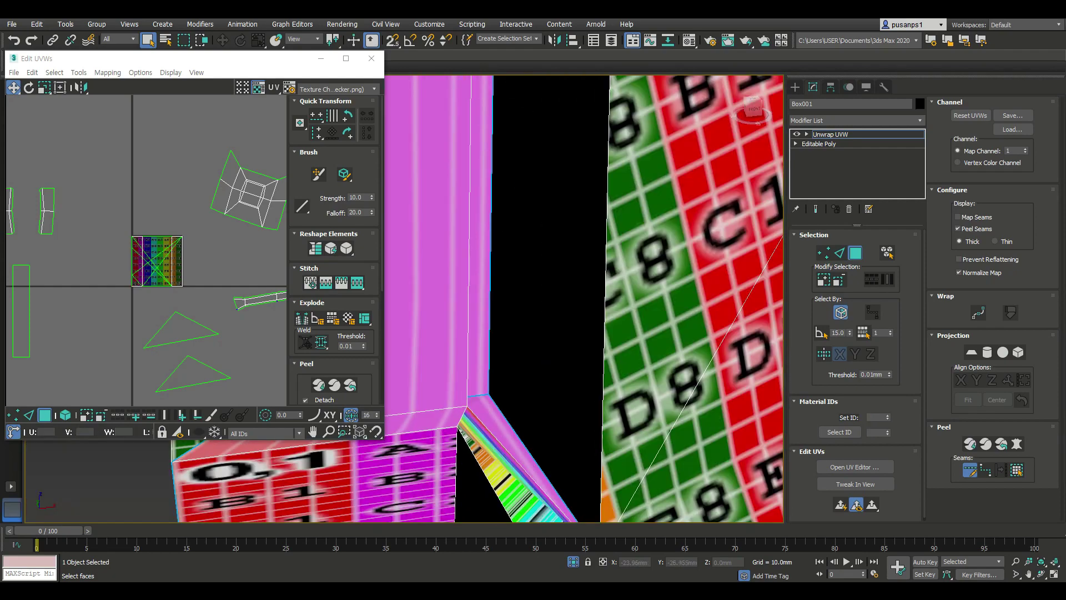
pyautogui.keyDown('alt'); pyautogui.moveTo(489, 389); pyautogui.dragTo(555, 389, button='middle'); pyautogui.keyUp('alt')
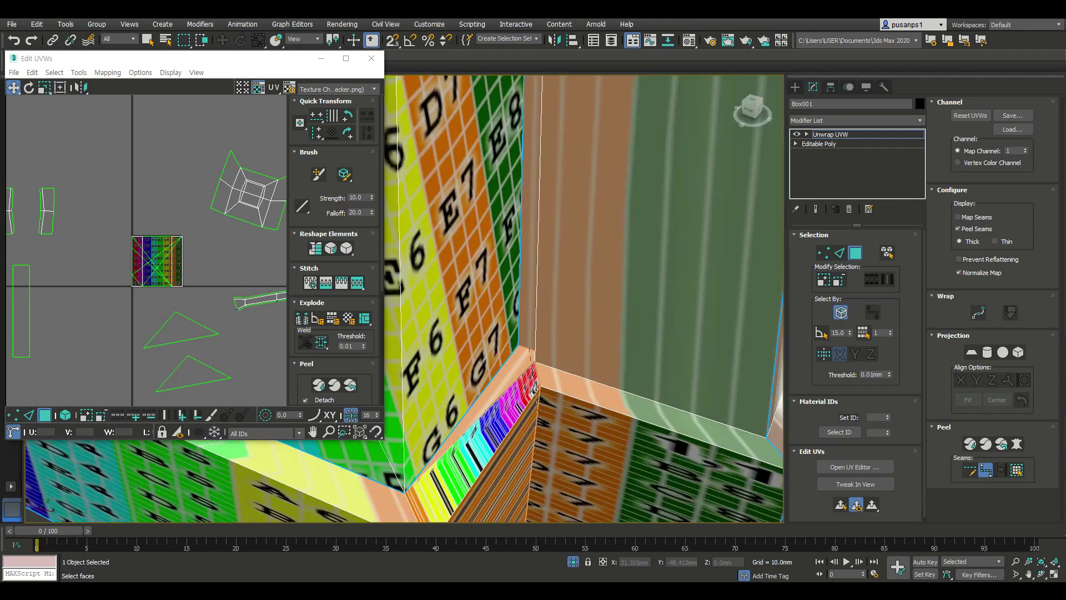
pyautogui.scroll(-5, 534, 300)
pyautogui.keyDown('alt'); pyautogui.moveTo(533, 300); pyautogui.dragTo(577, 303, button='middle'); pyautogui.keyUp('alt')
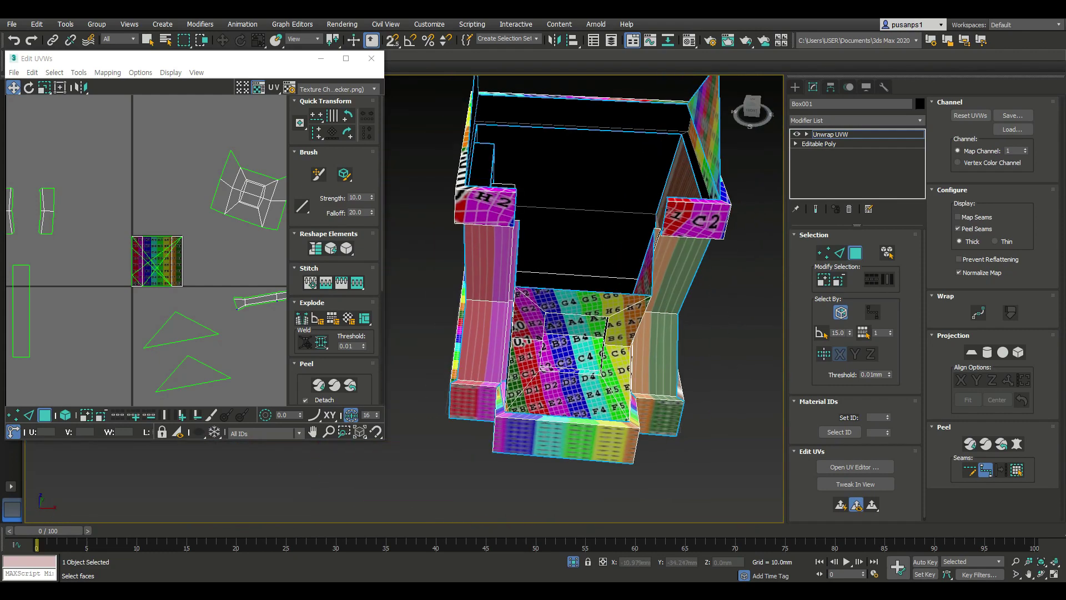
# Step: Pelt-map, relax and commit the left pillar's faces
pyautogui.click(489, 261)
pyautogui.keyDown('alt'); pyautogui.moveTo(488, 261); pyautogui.dragTo(533, 261, button='middle'); pyautogui.keyUp('alt')
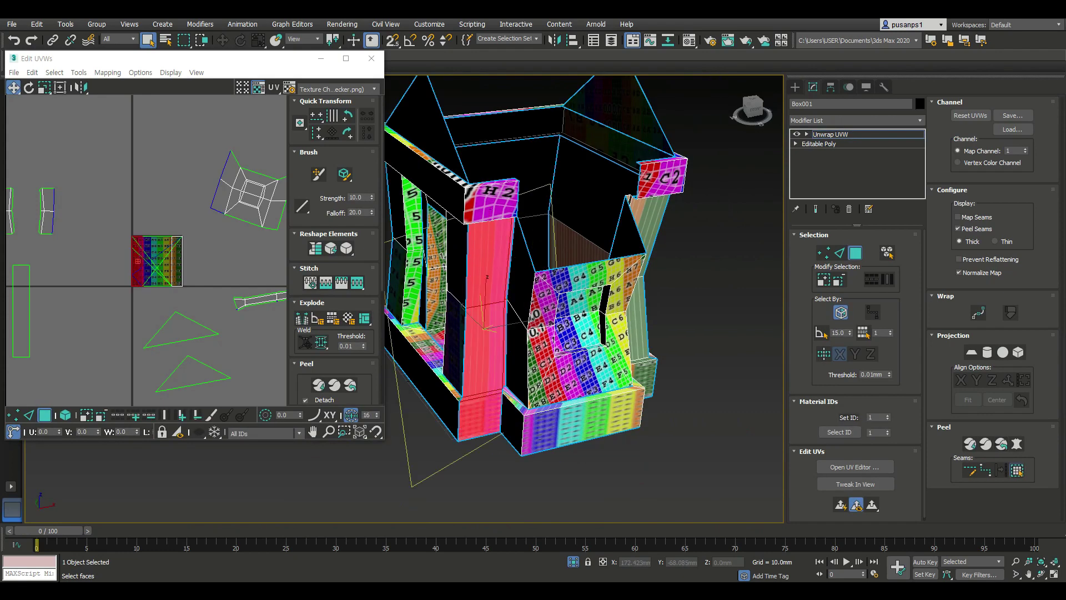
pyautogui.click(1017, 444)
pyautogui.click(506, 239)
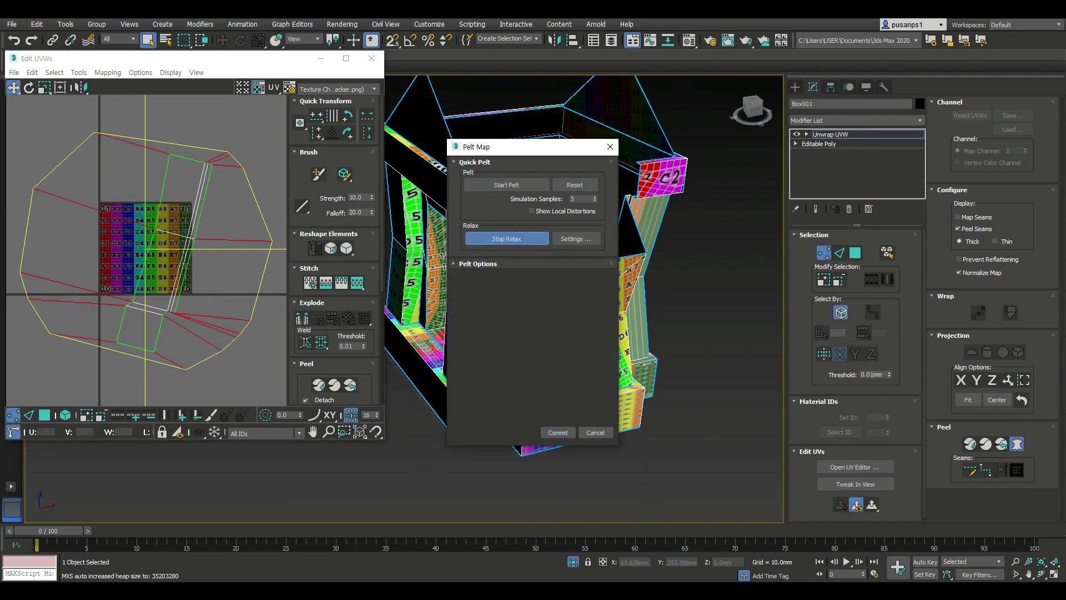
pyautogui.click(557, 432)
# Step: Pelt-map and commit the right pillar's faces
pyautogui.moveTo(222, 300); pyautogui.dragTo(159, 355)
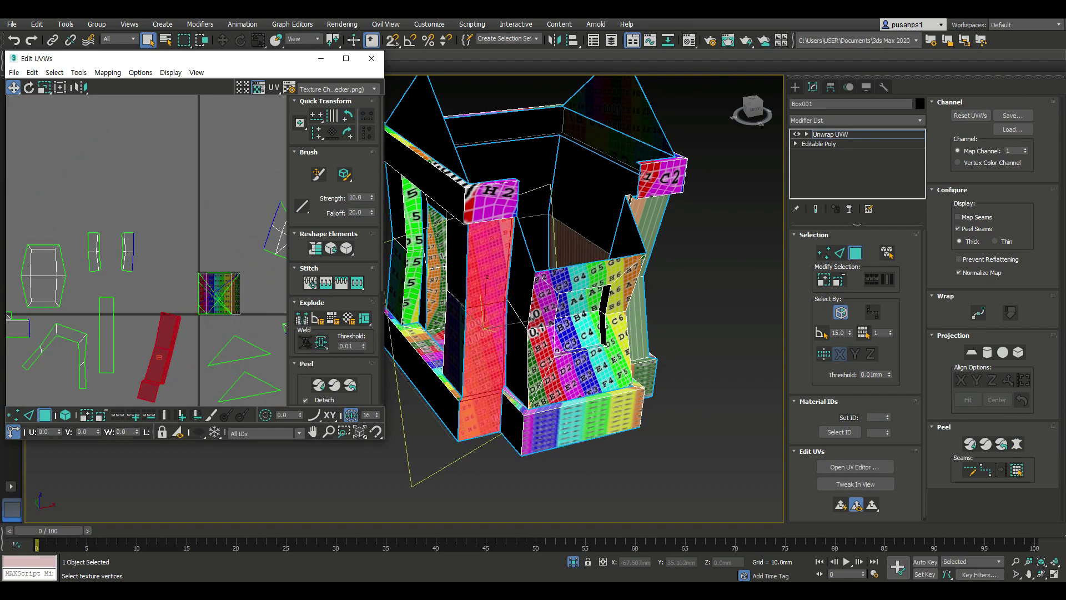
pyautogui.keyDown('alt'); pyautogui.moveTo(583, 300); pyautogui.dragTo(611, 300, button='middle'); pyautogui.keyUp('alt')
pyautogui.click(666, 253)
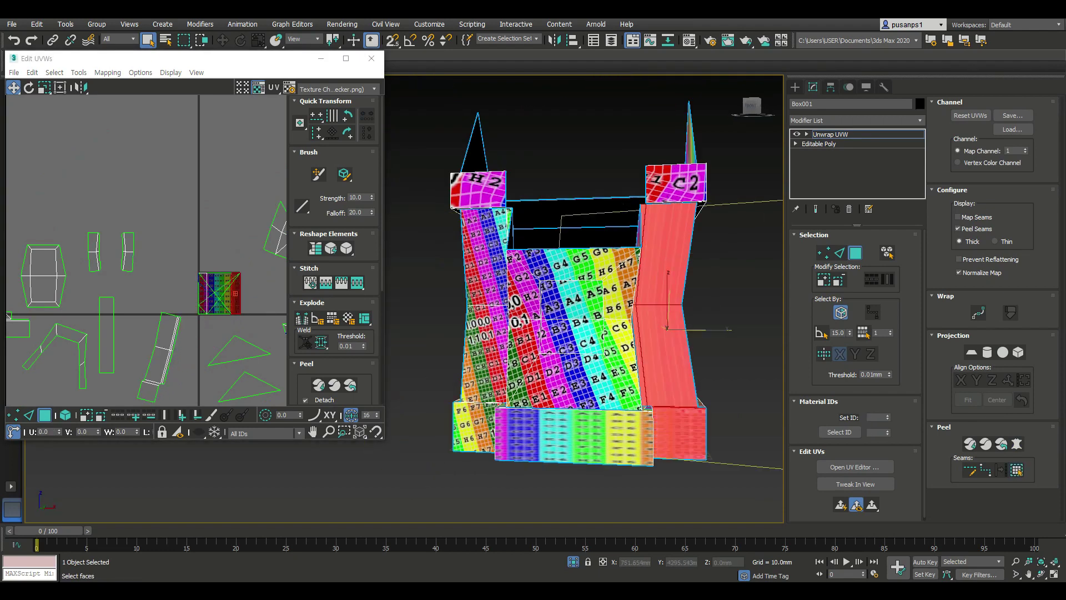
pyautogui.click(1017, 443)
pyautogui.click(506, 184)
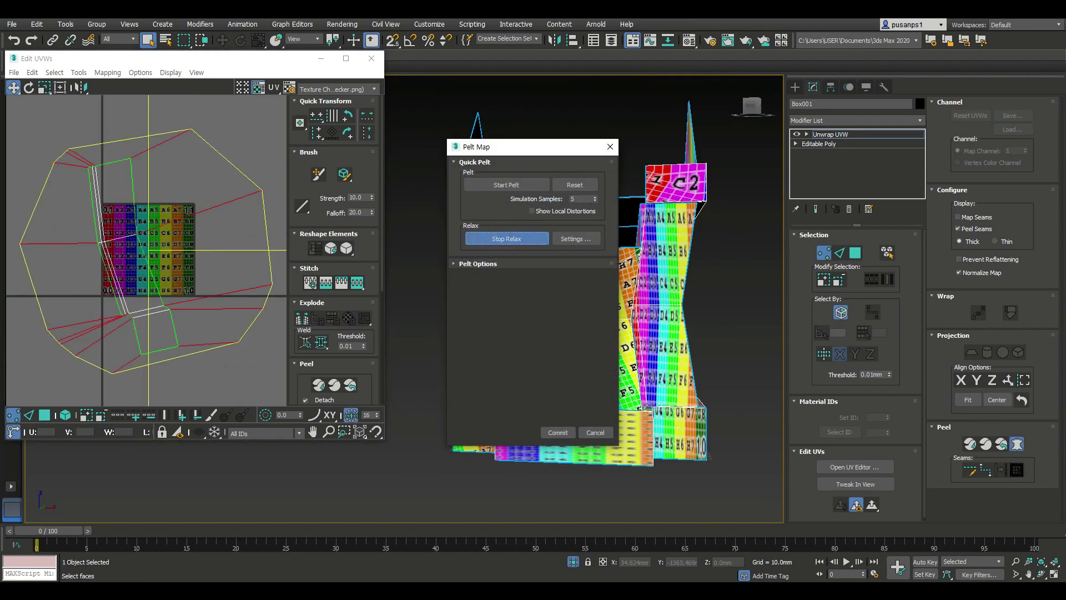
pyautogui.click(558, 432)
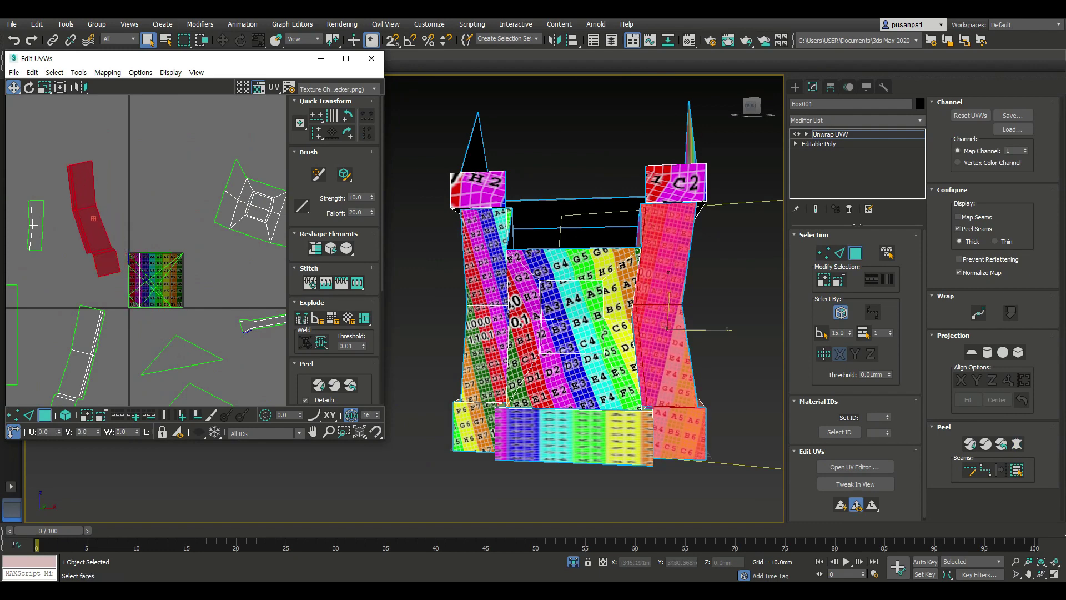
# Step: Pelt-map, relax and commit the bottom front block face
pyautogui.keyDown('alt'); pyautogui.moveTo(558, 333); pyautogui.dragTo(589, 367, button='middle'); pyautogui.keyUp('alt')
pyautogui.click(649, 449)
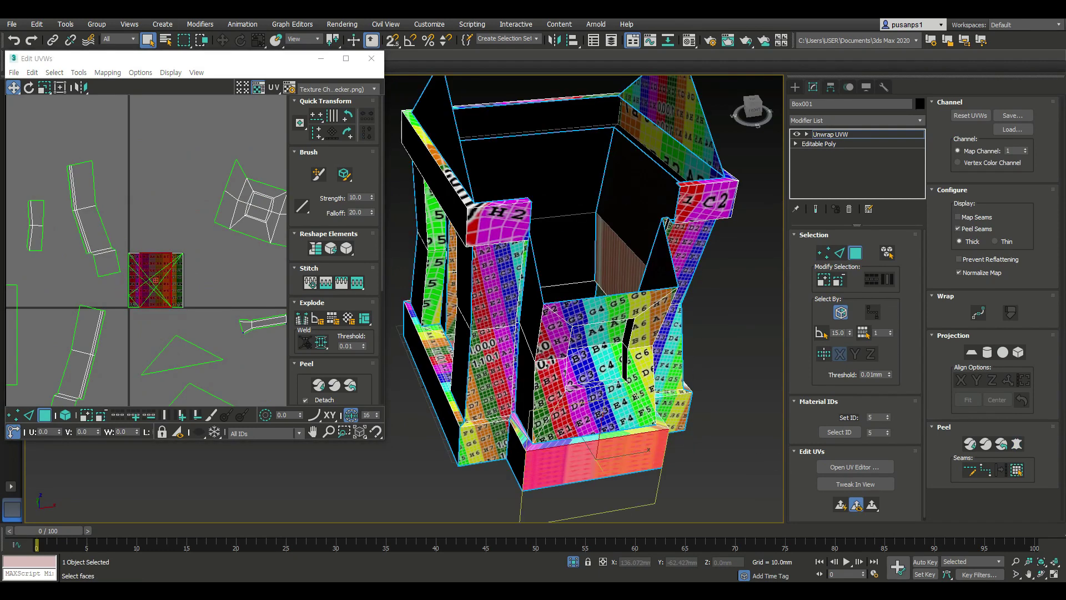
pyautogui.click(1017, 443)
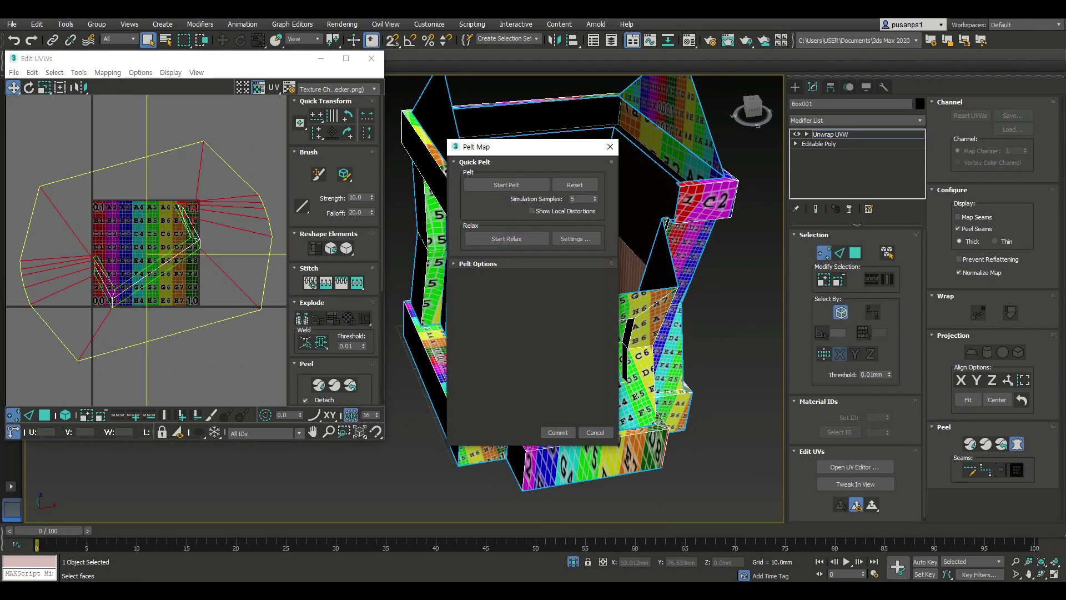
pyautogui.click(507, 184)
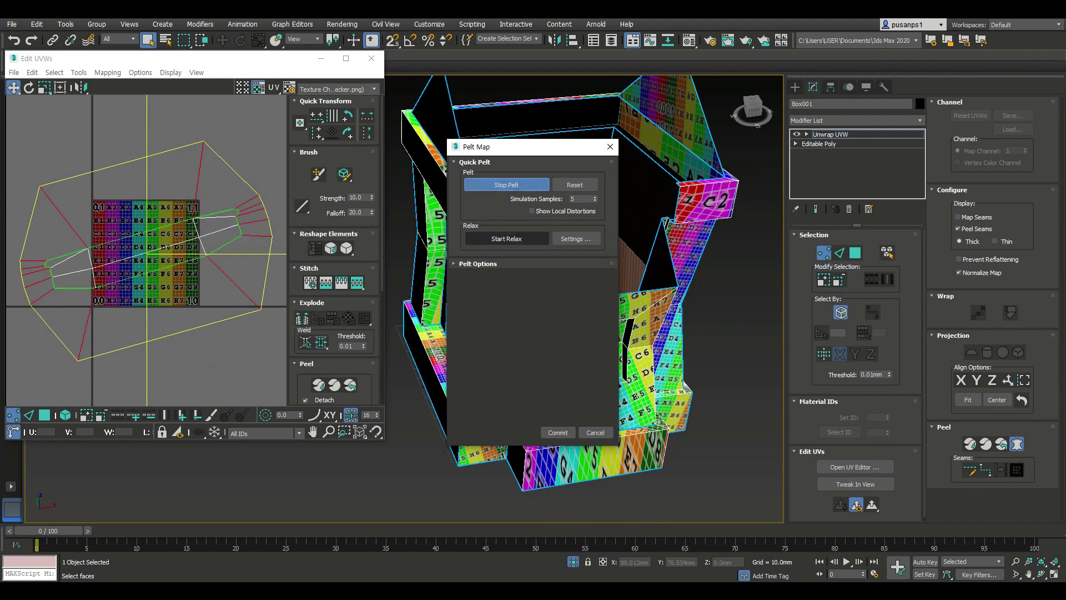
pyautogui.click(507, 238)
pyautogui.click(557, 432)
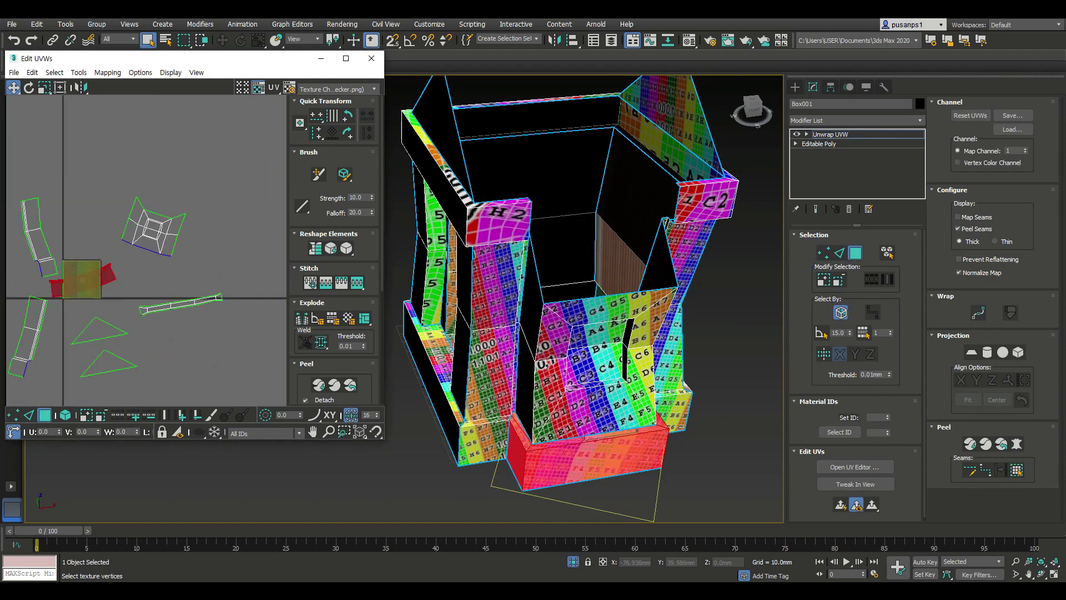
# Step: Pelt-map, relax and commit the upper and lower front wall faces
pyautogui.moveTo(62, 255); pyautogui.dragTo(108, 304)
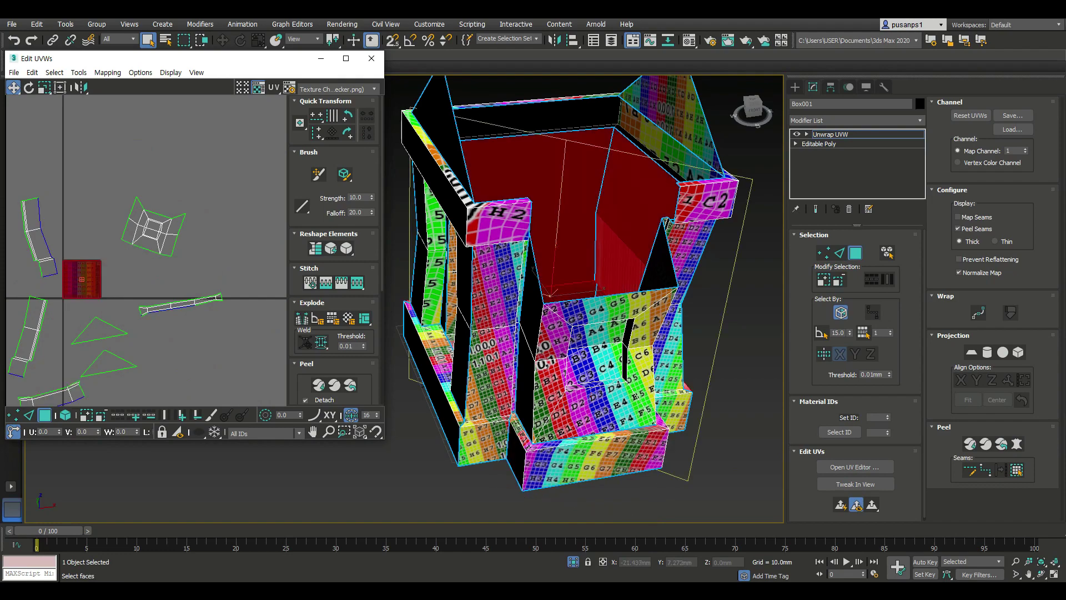
pyautogui.keyDown('alt'); pyautogui.moveTo(556, 306); pyautogui.dragTo(467, 286, button='middle'); pyautogui.keyUp('alt')
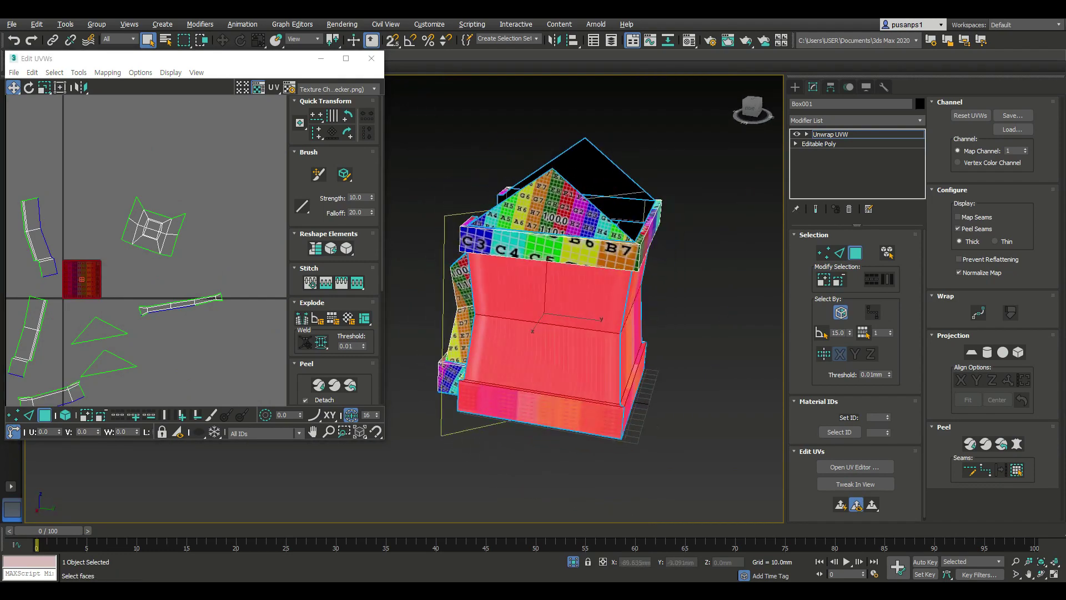
pyautogui.scroll(3, 555, 289)
pyautogui.click(589, 267)
pyautogui.keyDown('ctrl'); pyautogui.click(589, 361); pyautogui.keyUp('ctrl')
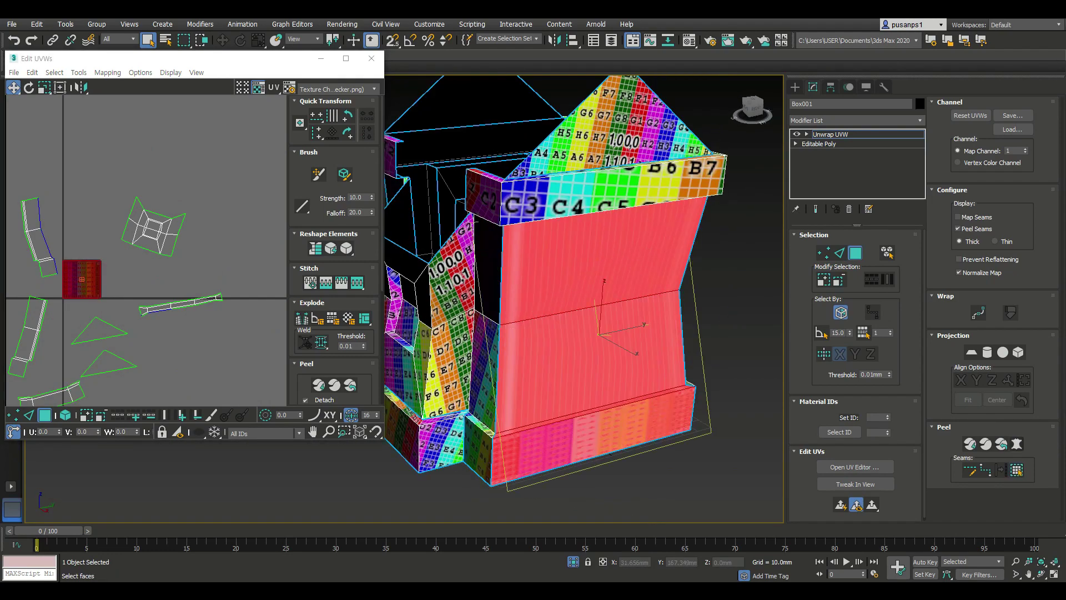
pyautogui.click(1017, 444)
pyautogui.click(507, 239)
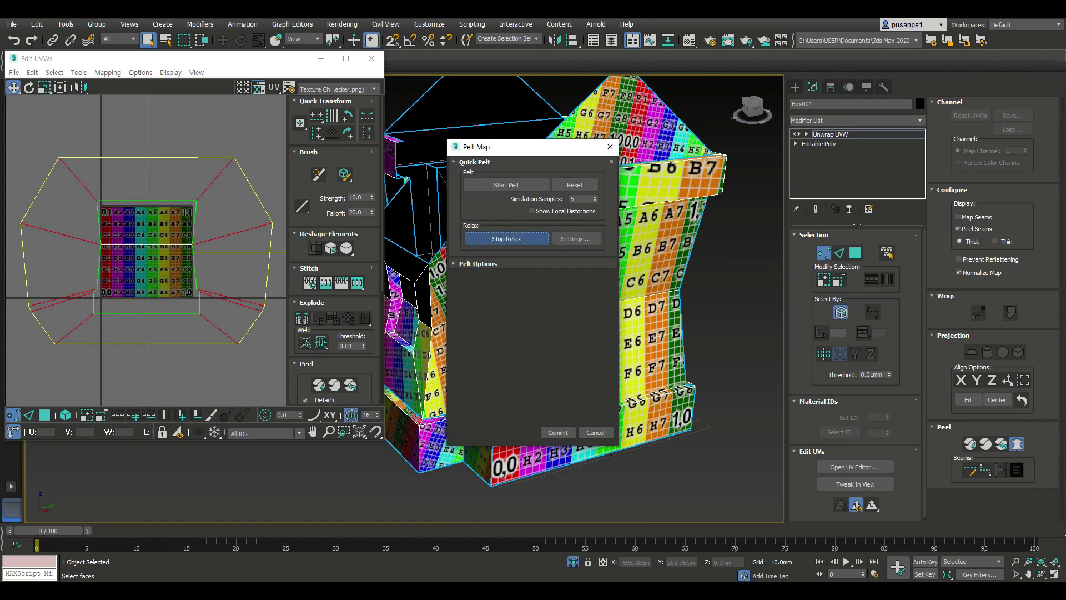
pyautogui.click(558, 433)
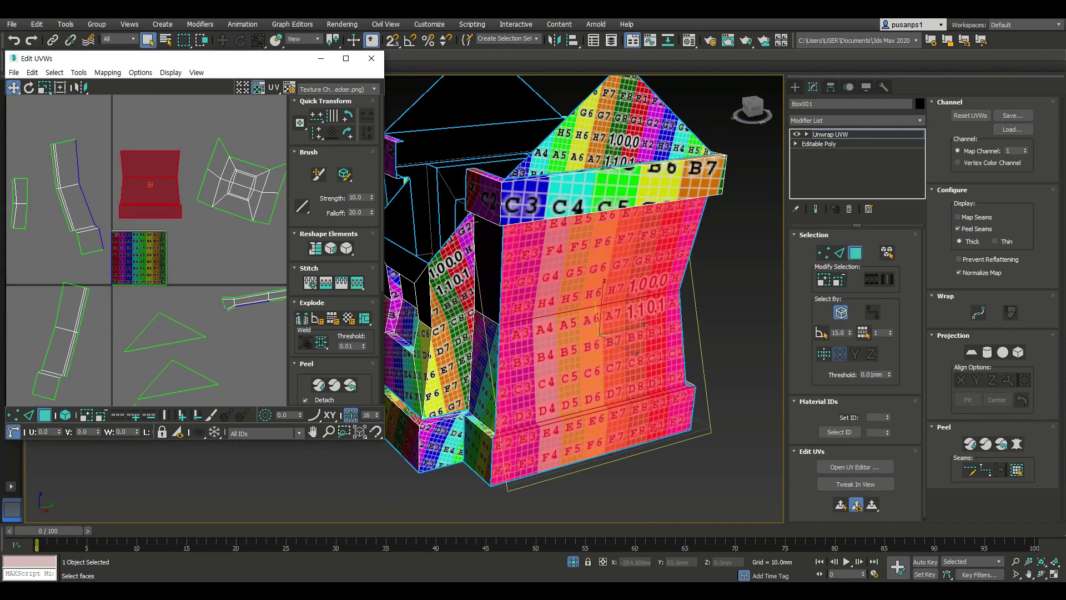
# Step: Pelt-map, relax and commit another lower front face
pyautogui.keyDown('alt'); pyautogui.moveTo(584, 278); pyautogui.dragTo(499, 272, button='middle'); pyautogui.keyUp('alt')
pyautogui.keyDown('ctrl'); pyautogui.click(634, 344); pyautogui.keyUp('ctrl')
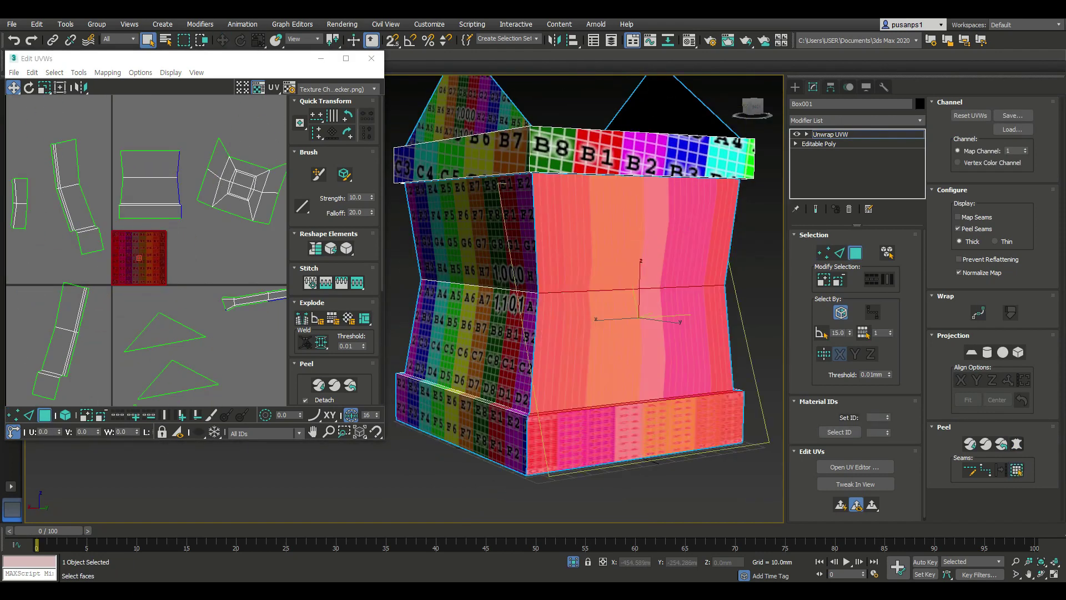
pyautogui.click(1016, 444)
pyautogui.click(506, 238)
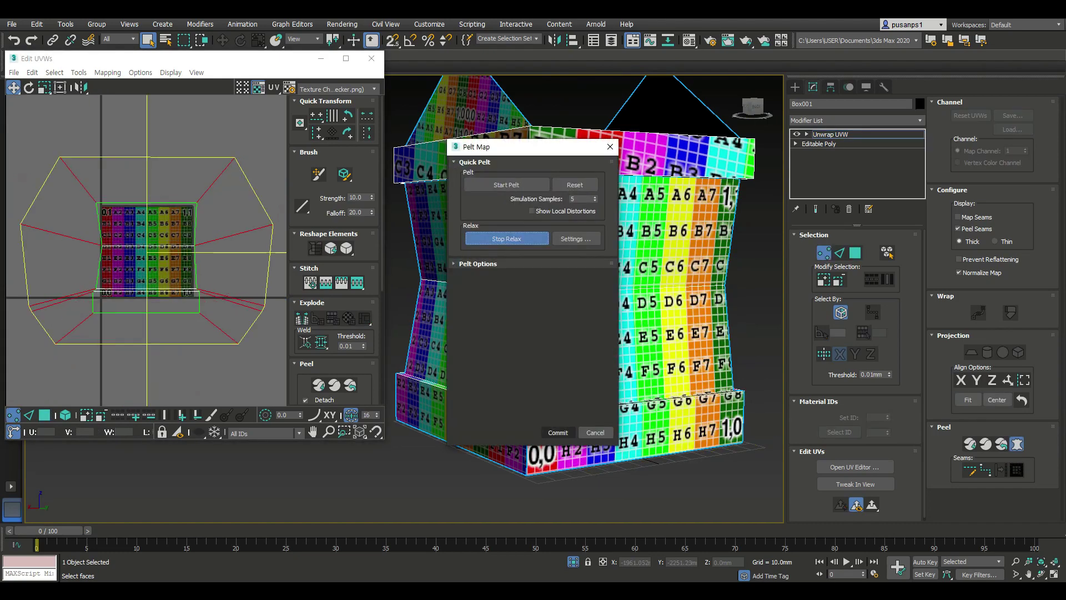
pyautogui.click(558, 433)
# Step: Pelt-map and relax the base underside and lower side strip, then select all to check islands
pyautogui.scroll(-3, 584, 305)
pyautogui.moveTo(583, 306)
pyautogui.keyDown('alt'); pyautogui.mouseDown(button='middle')
pyautogui.moveTo(527, 333)
pyautogui.moveTo(555, 311)
pyautogui.mouseUp(button='middle'); pyautogui.keyUp('alt')
pyautogui.click(555, 400)
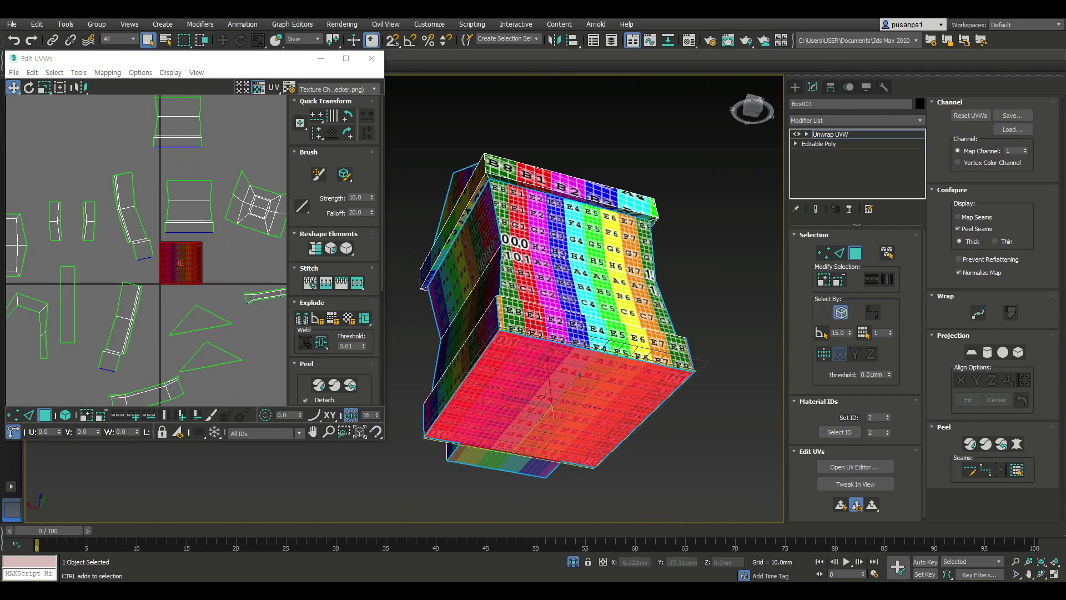
pyautogui.keyDown('ctrl'); pyautogui.click(500, 461); pyautogui.keyUp('ctrl')
pyautogui.click(1018, 444)
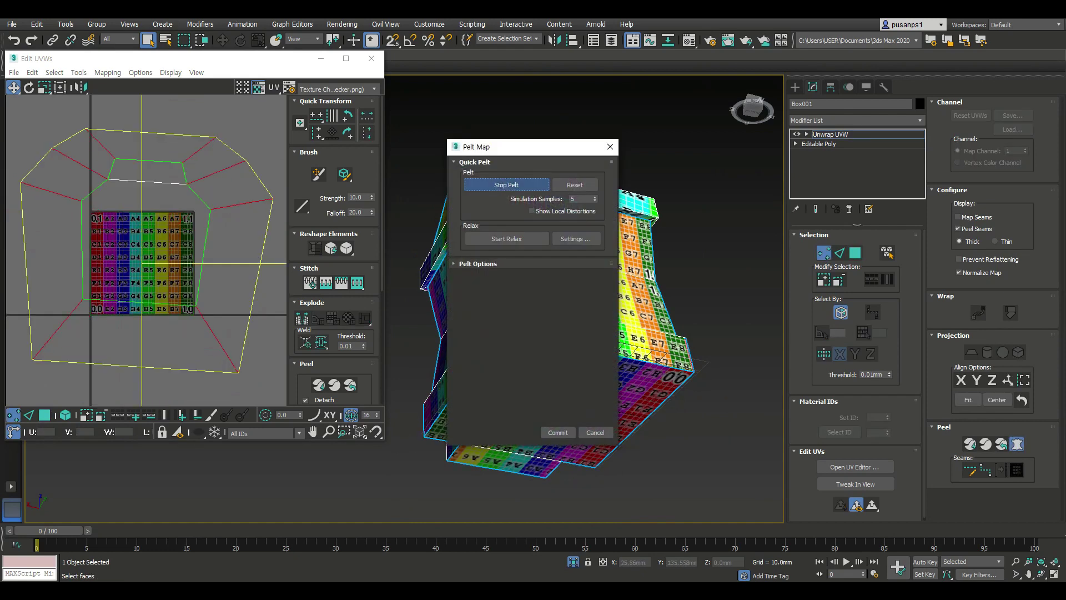
pyautogui.click(506, 239)
pyautogui.click(558, 433)
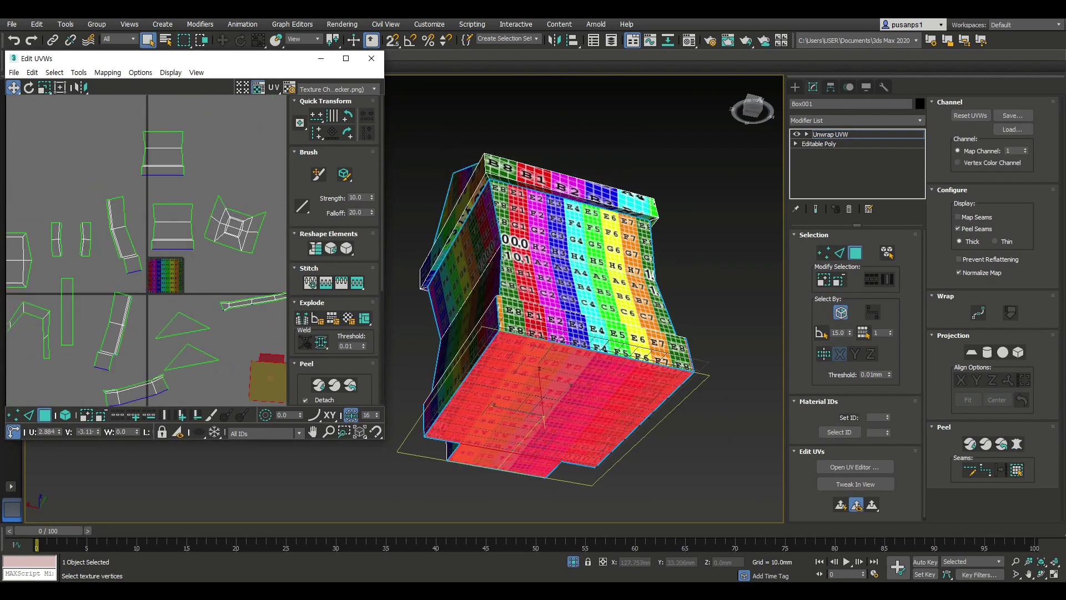
pyautogui.hotkey('ctrl', 'a')
pyautogui.scroll(2, 201, 341)
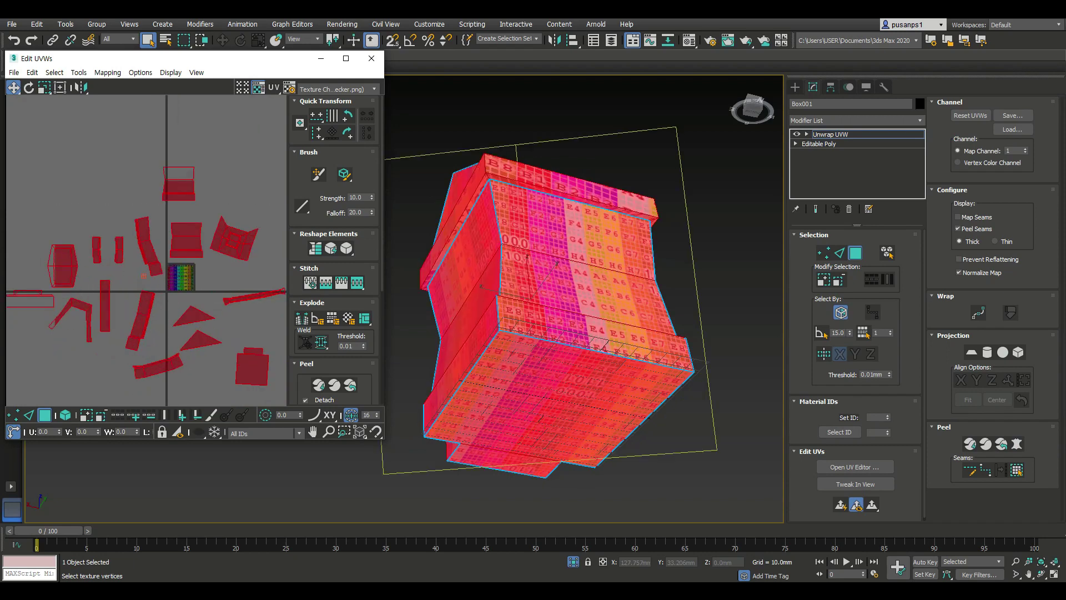
# Step: Close the Edit UVWs window and Unhide All from the quad menu
pyautogui.click(372, 59)
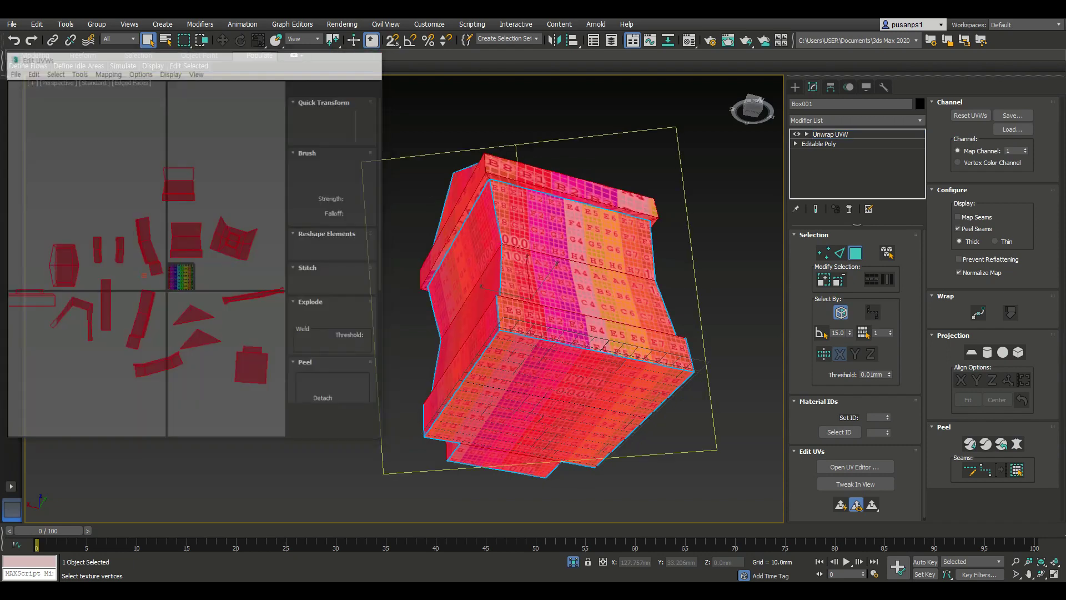
pyautogui.keyDown('alt'); pyautogui.moveTo(499, 278); pyautogui.dragTo(648, 200, button='middle'); pyautogui.keyUp('alt')
pyautogui.rightClick(649, 200)
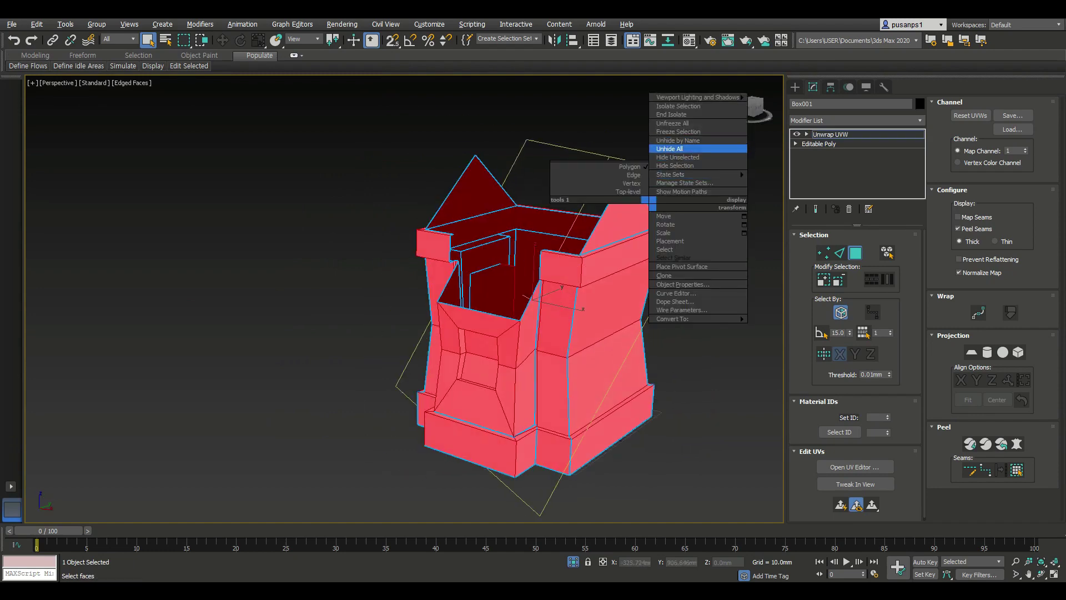
pyautogui.click(672, 149)
# Step: Clear the selection and orbit to review the front door and steps
pyautogui.keyDown('alt'); pyautogui.moveTo(672, 149); pyautogui.dragTo(639, 155, button='middle'); pyautogui.keyUp('alt')
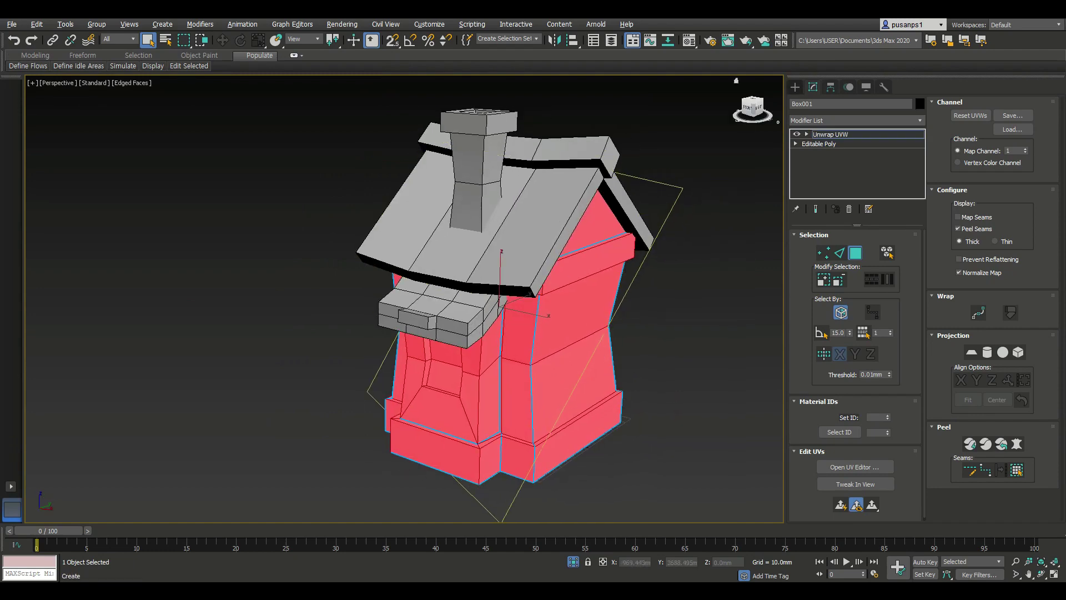
pyautogui.hotkey('ctrl', 'd')
pyautogui.keyDown('alt'); pyautogui.moveTo(500, 277); pyautogui.dragTo(423, 278, button='middle'); pyautogui.keyUp('alt')
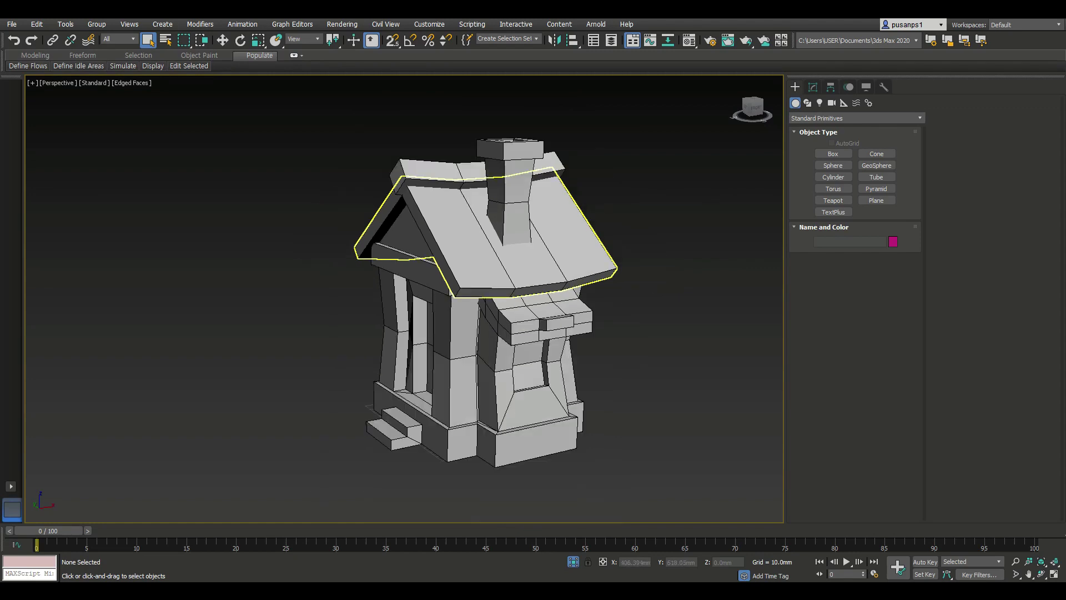
pyautogui.scroll(3, 494, 247)
pyautogui.scroll(-3, 494, 247)
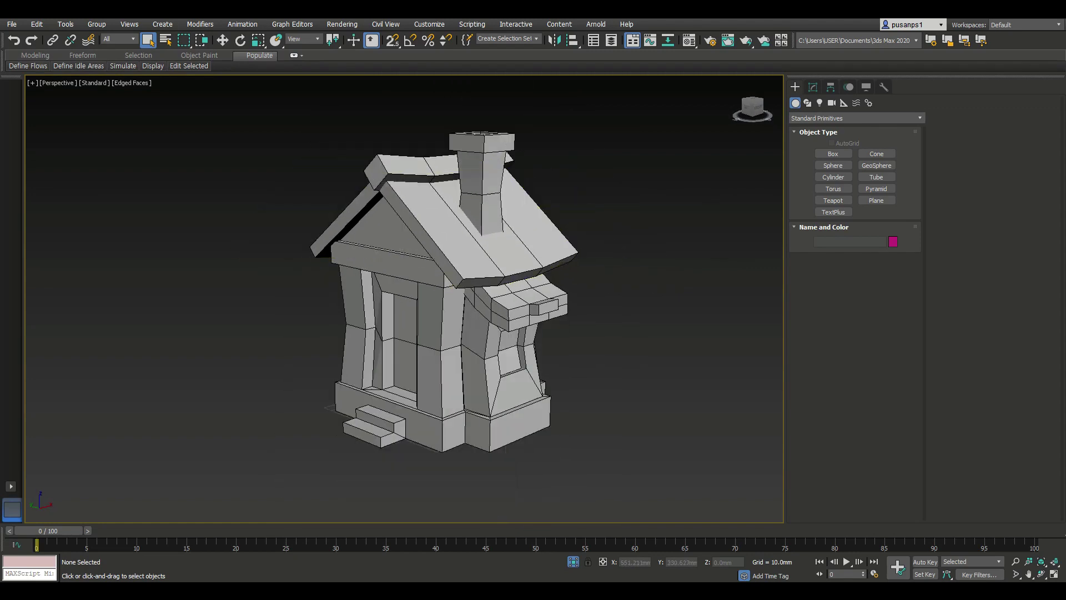